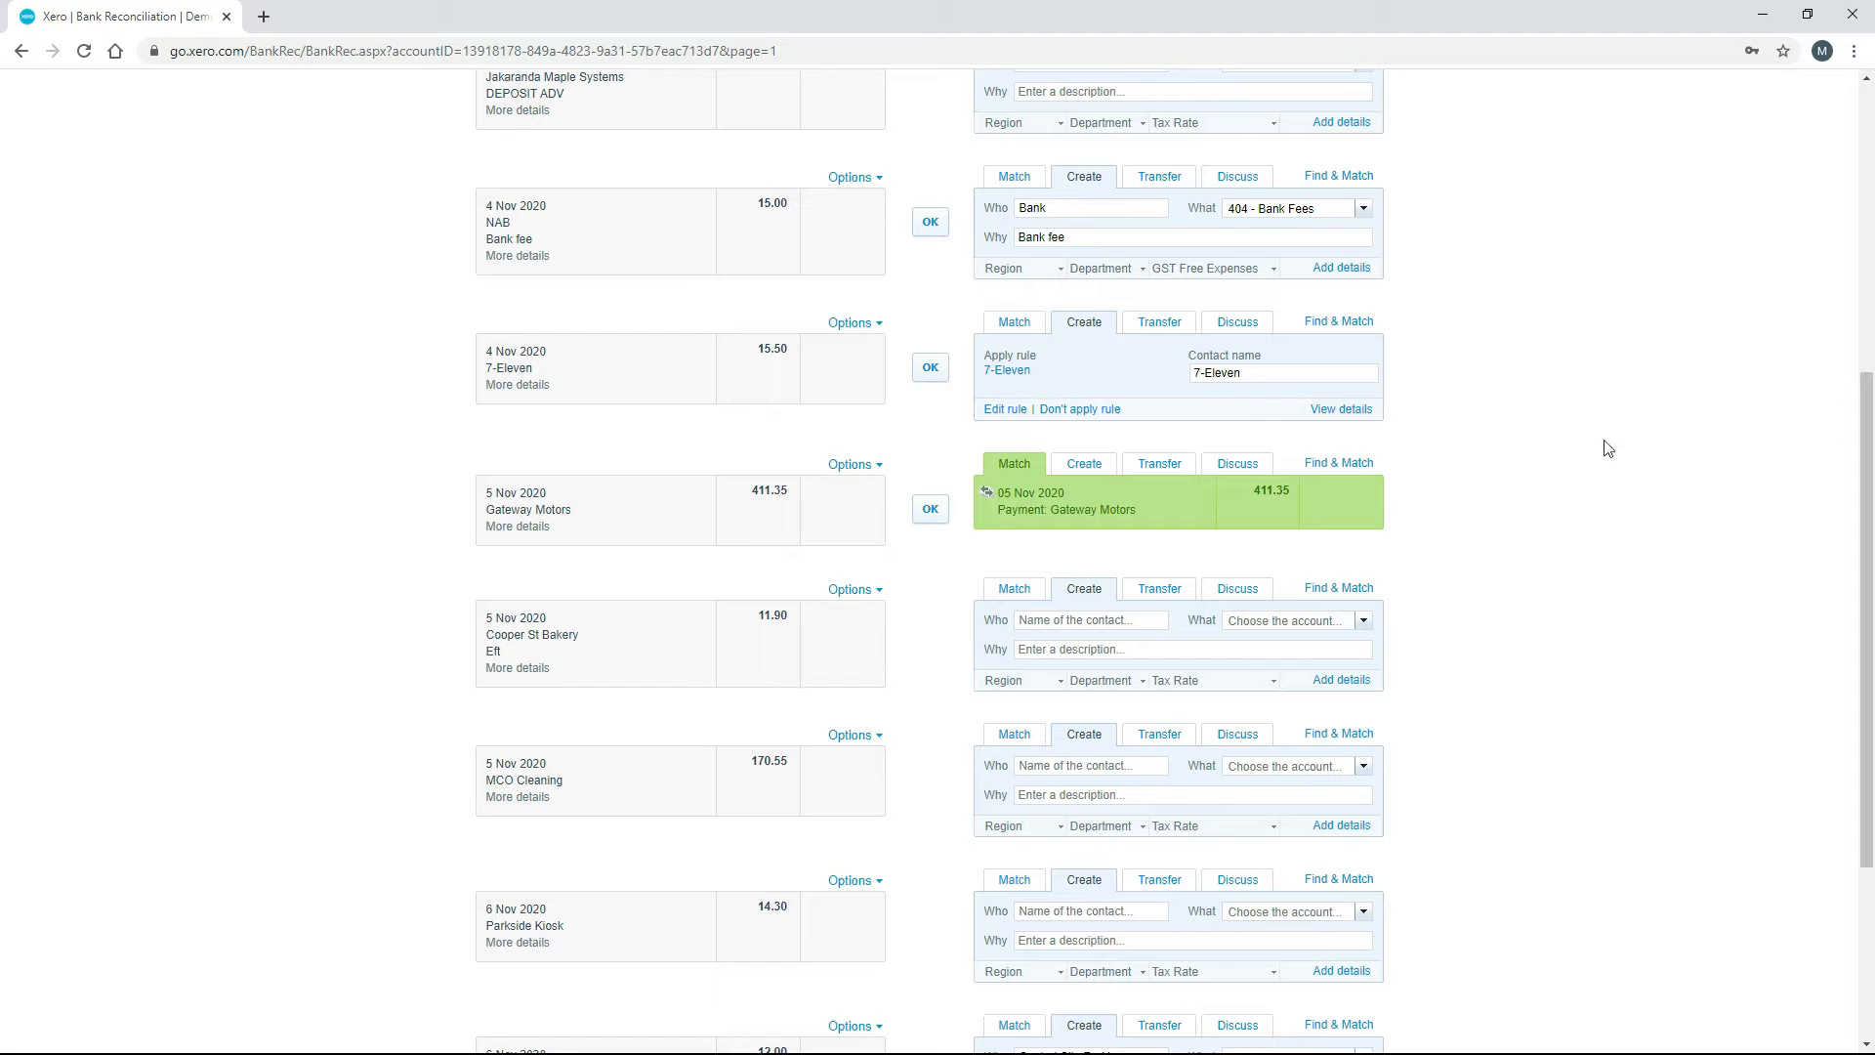
Duplicate the bank reconciliation page in a new browser tab and open the 7-Eleven spend money rule there from the account's bank rules.
left_click_drag(1865, 542, 1865, 488)
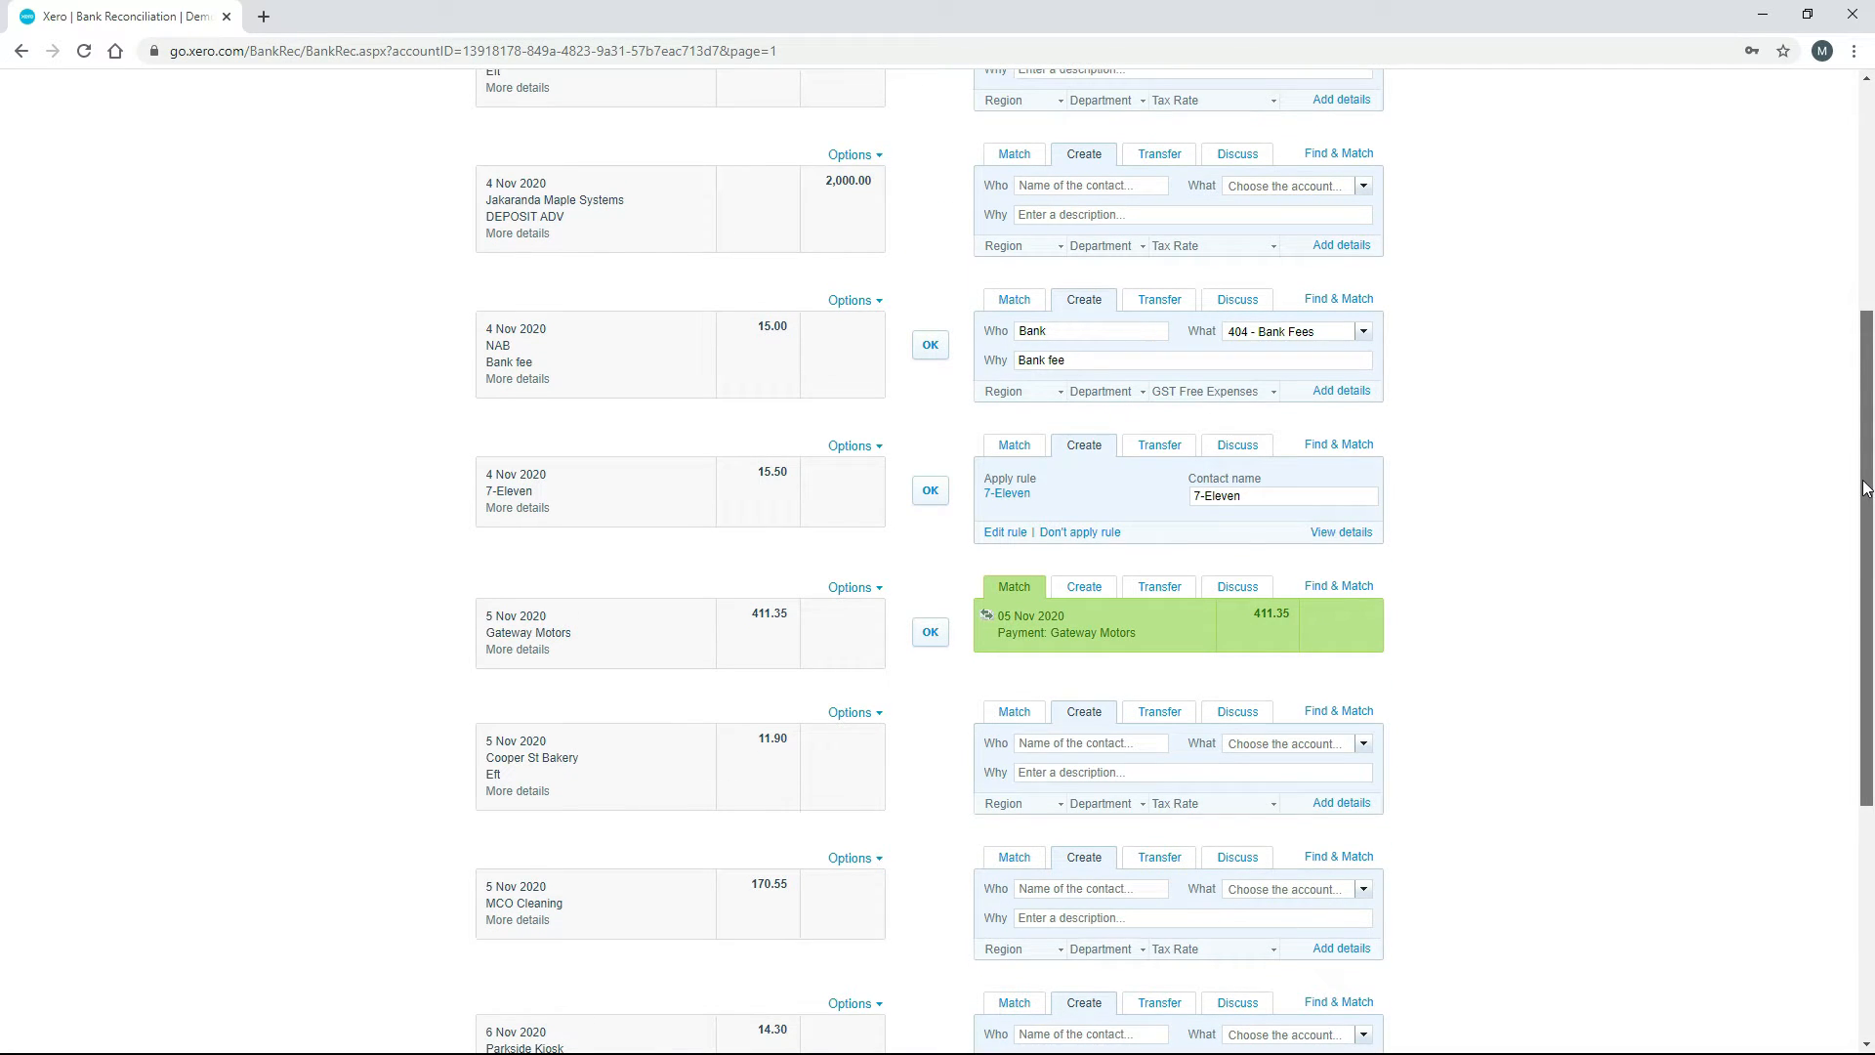
left_click_drag(1865, 489, 1865, 260)
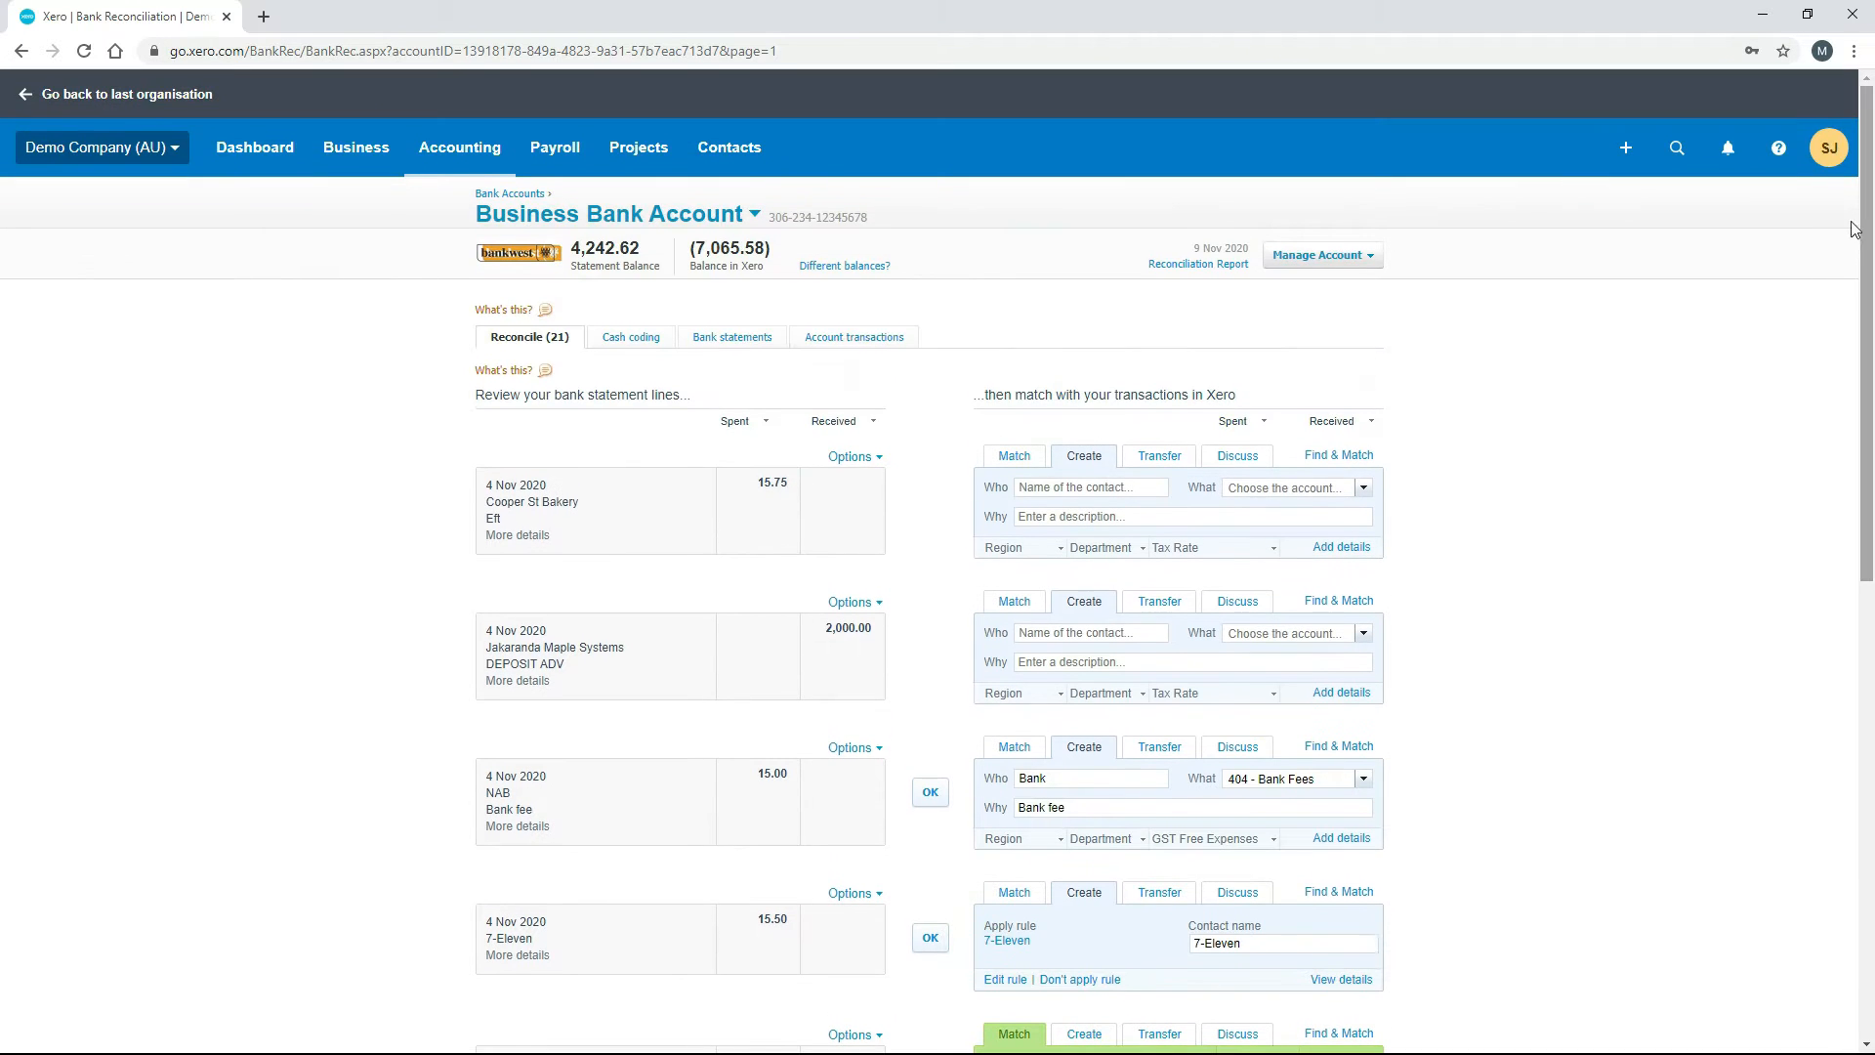
right_click(129, 16)
left_click(221, 121)
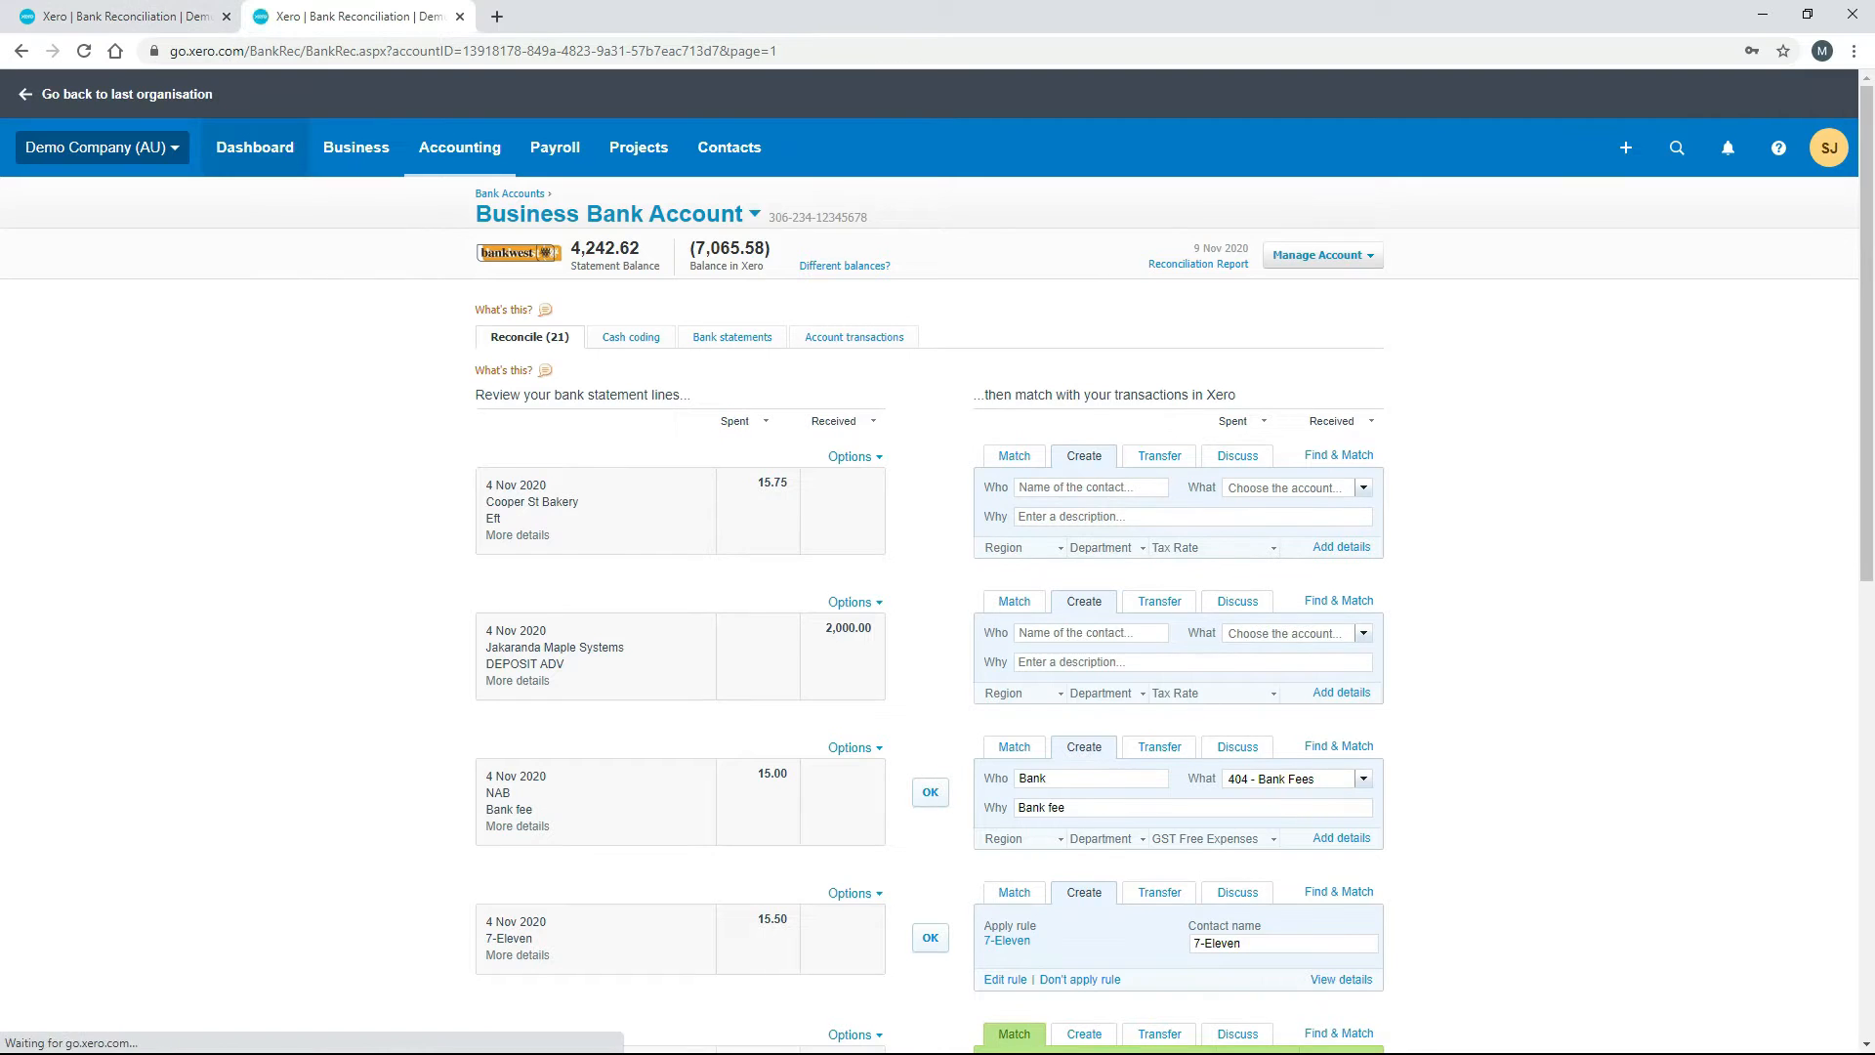
left_click(1359, 258)
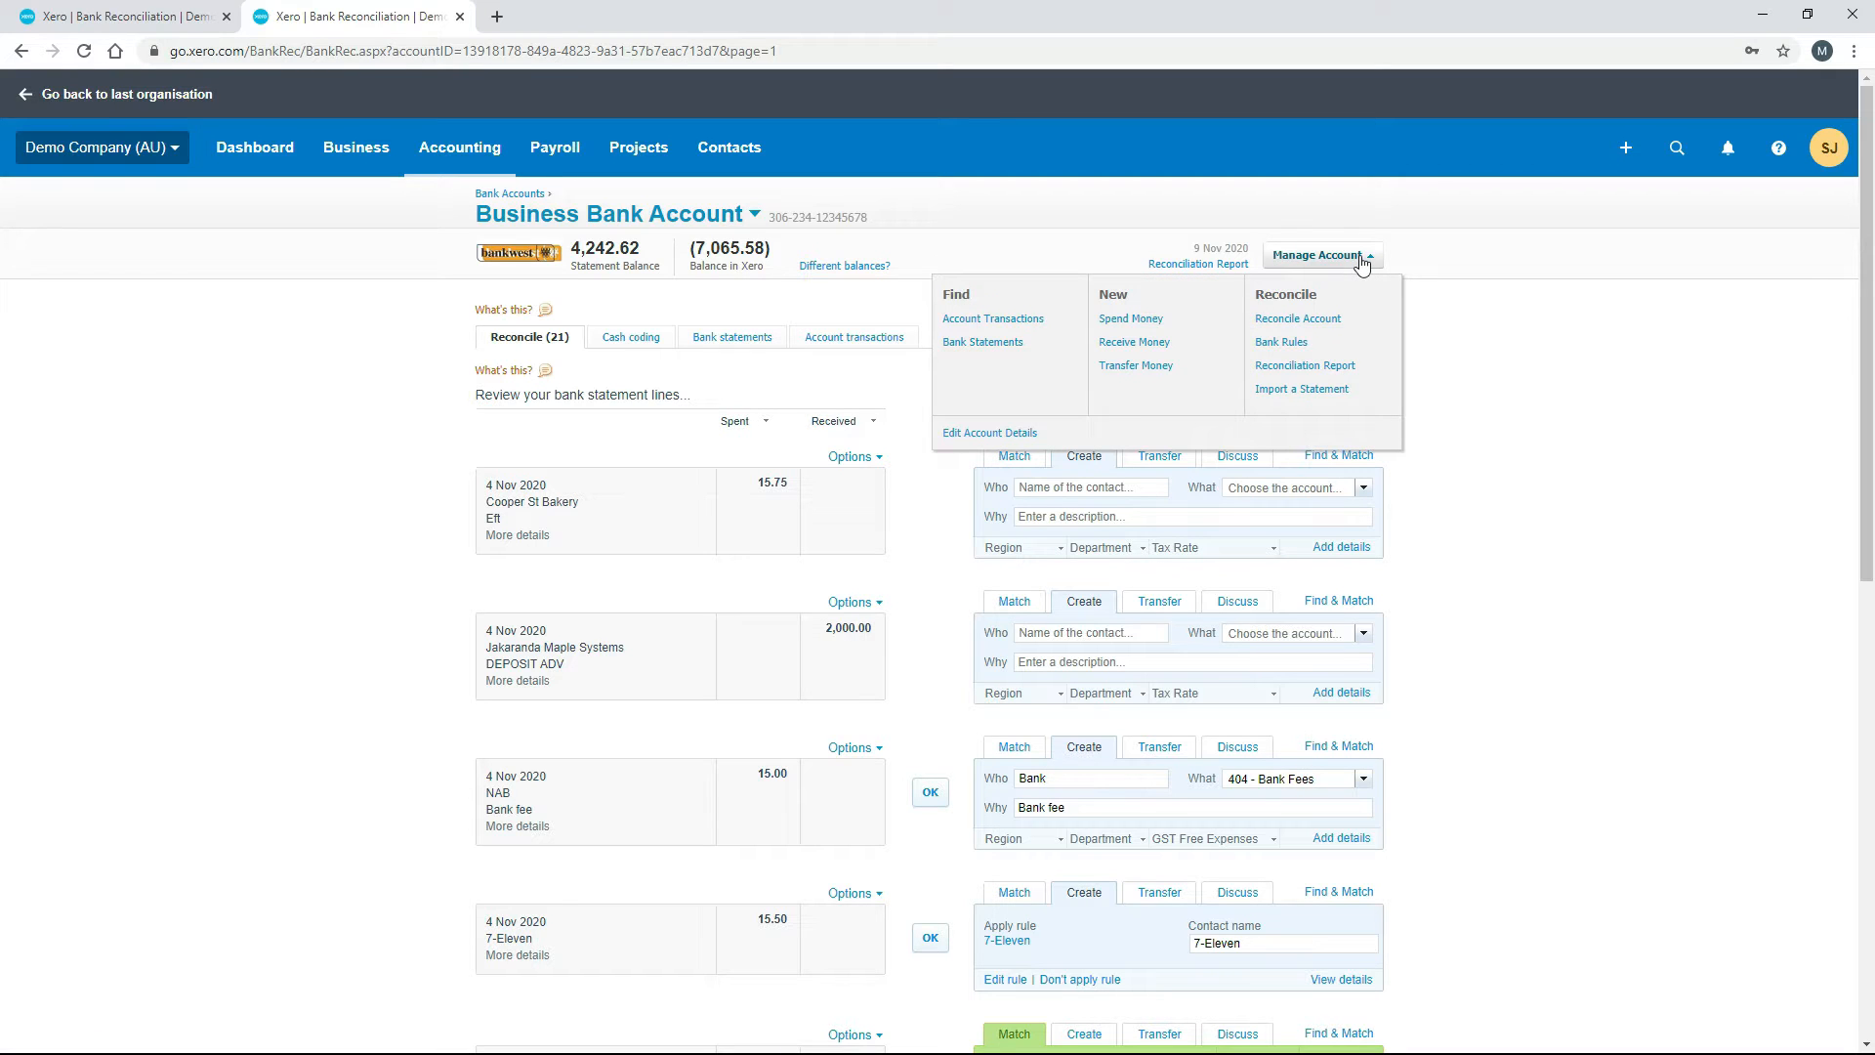
left_click(1290, 348)
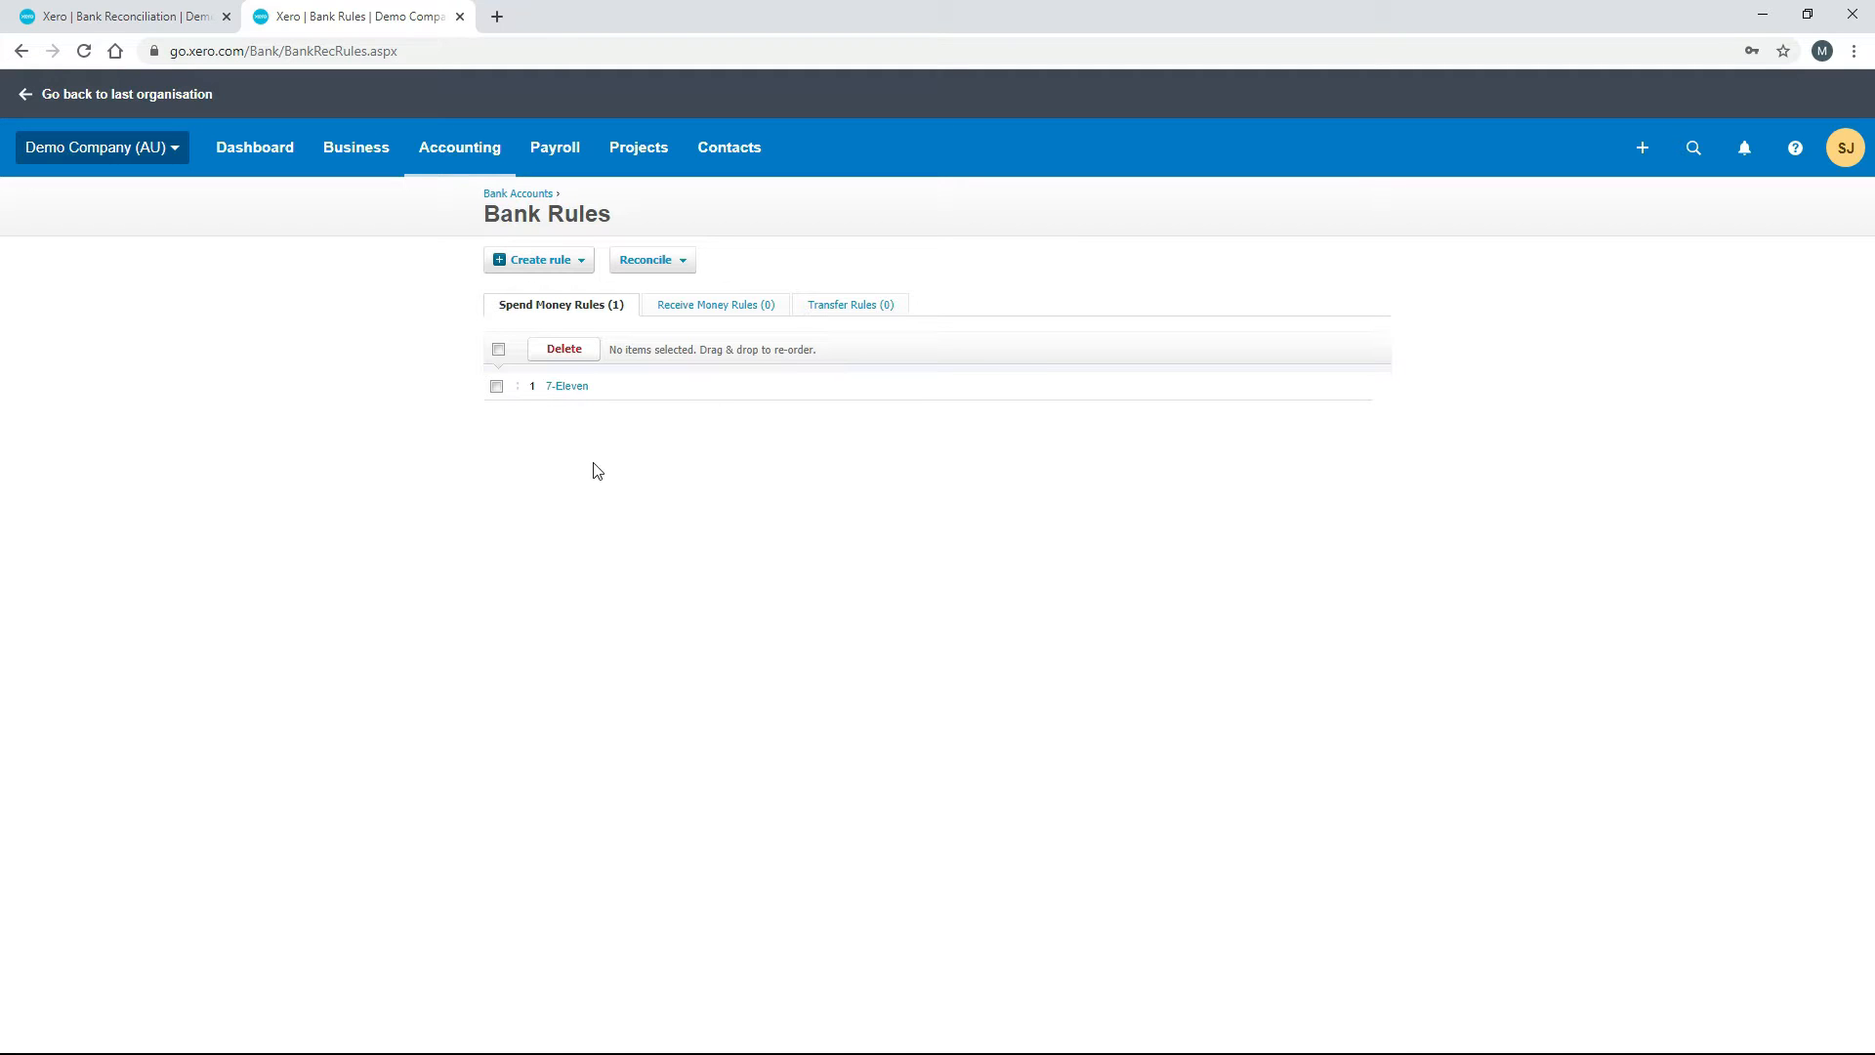
left_click(568, 389)
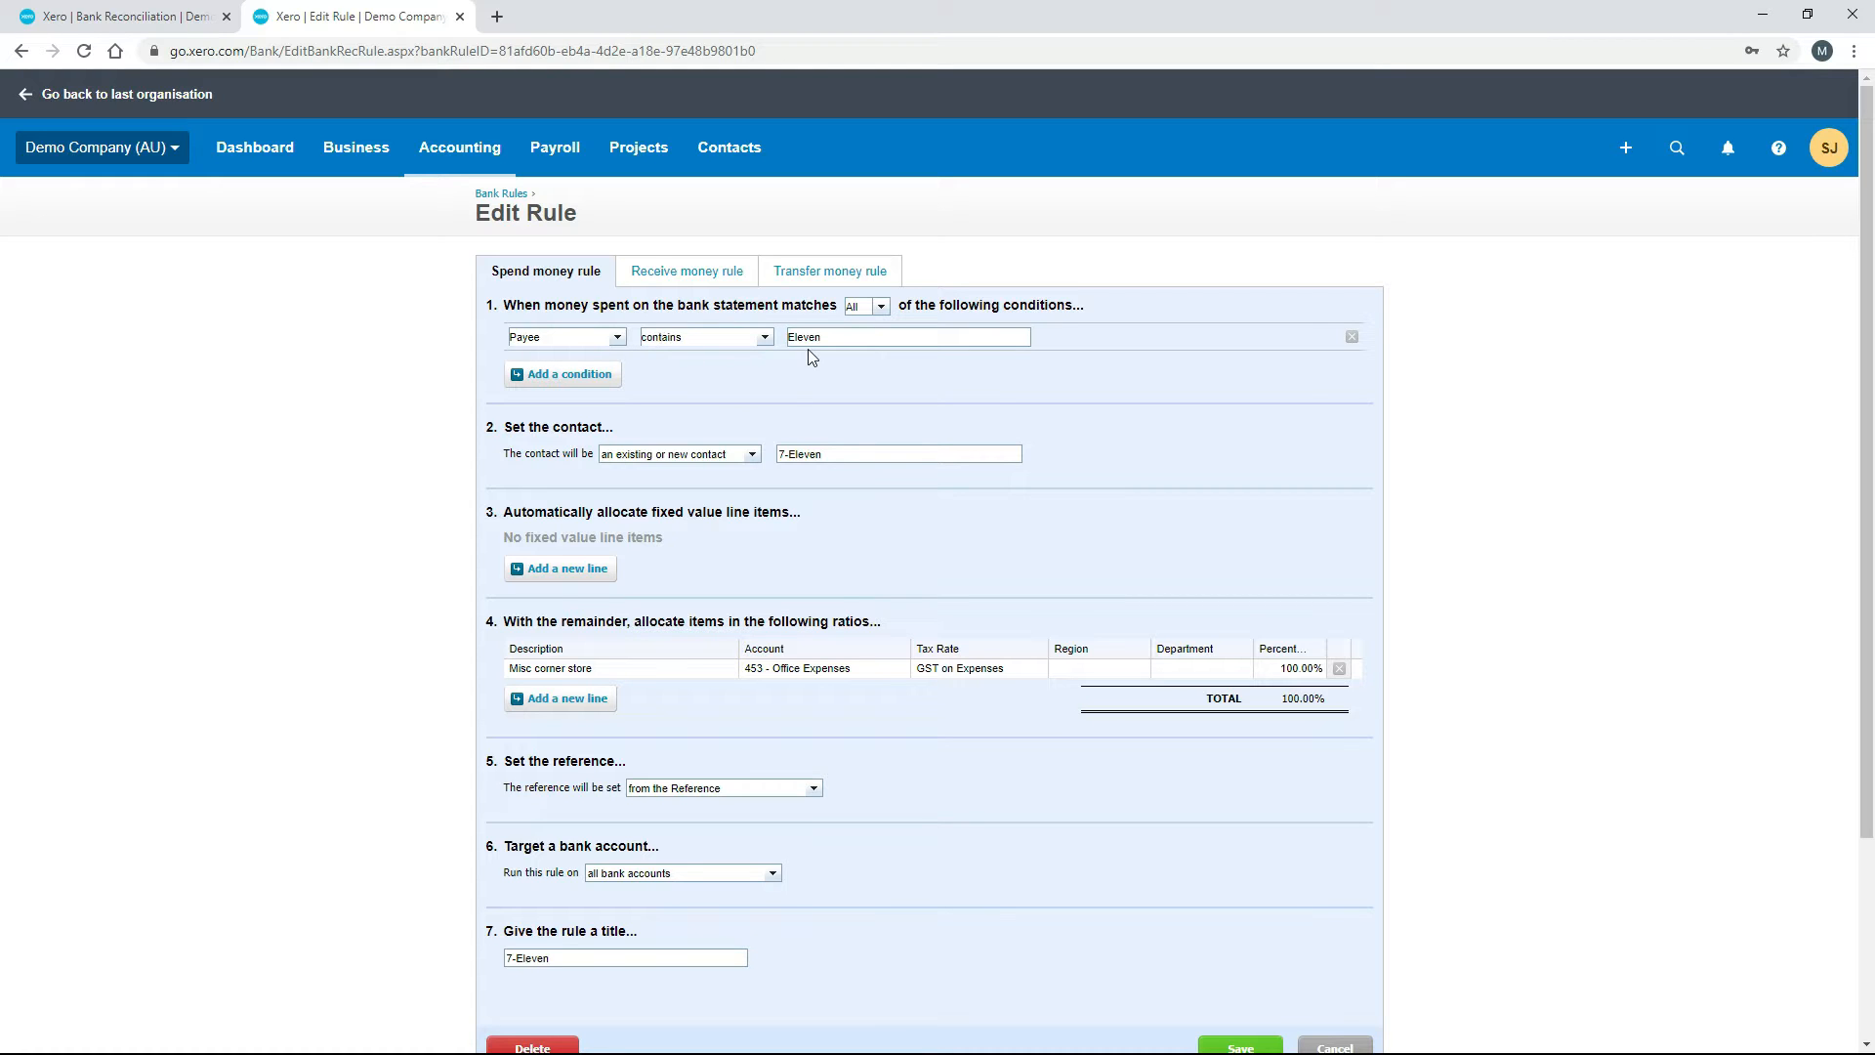
Examine the statement details of the 4 Nov 2020 7-Eleven line against the rule's payee condition and reference setting.
left_click(164, 17)
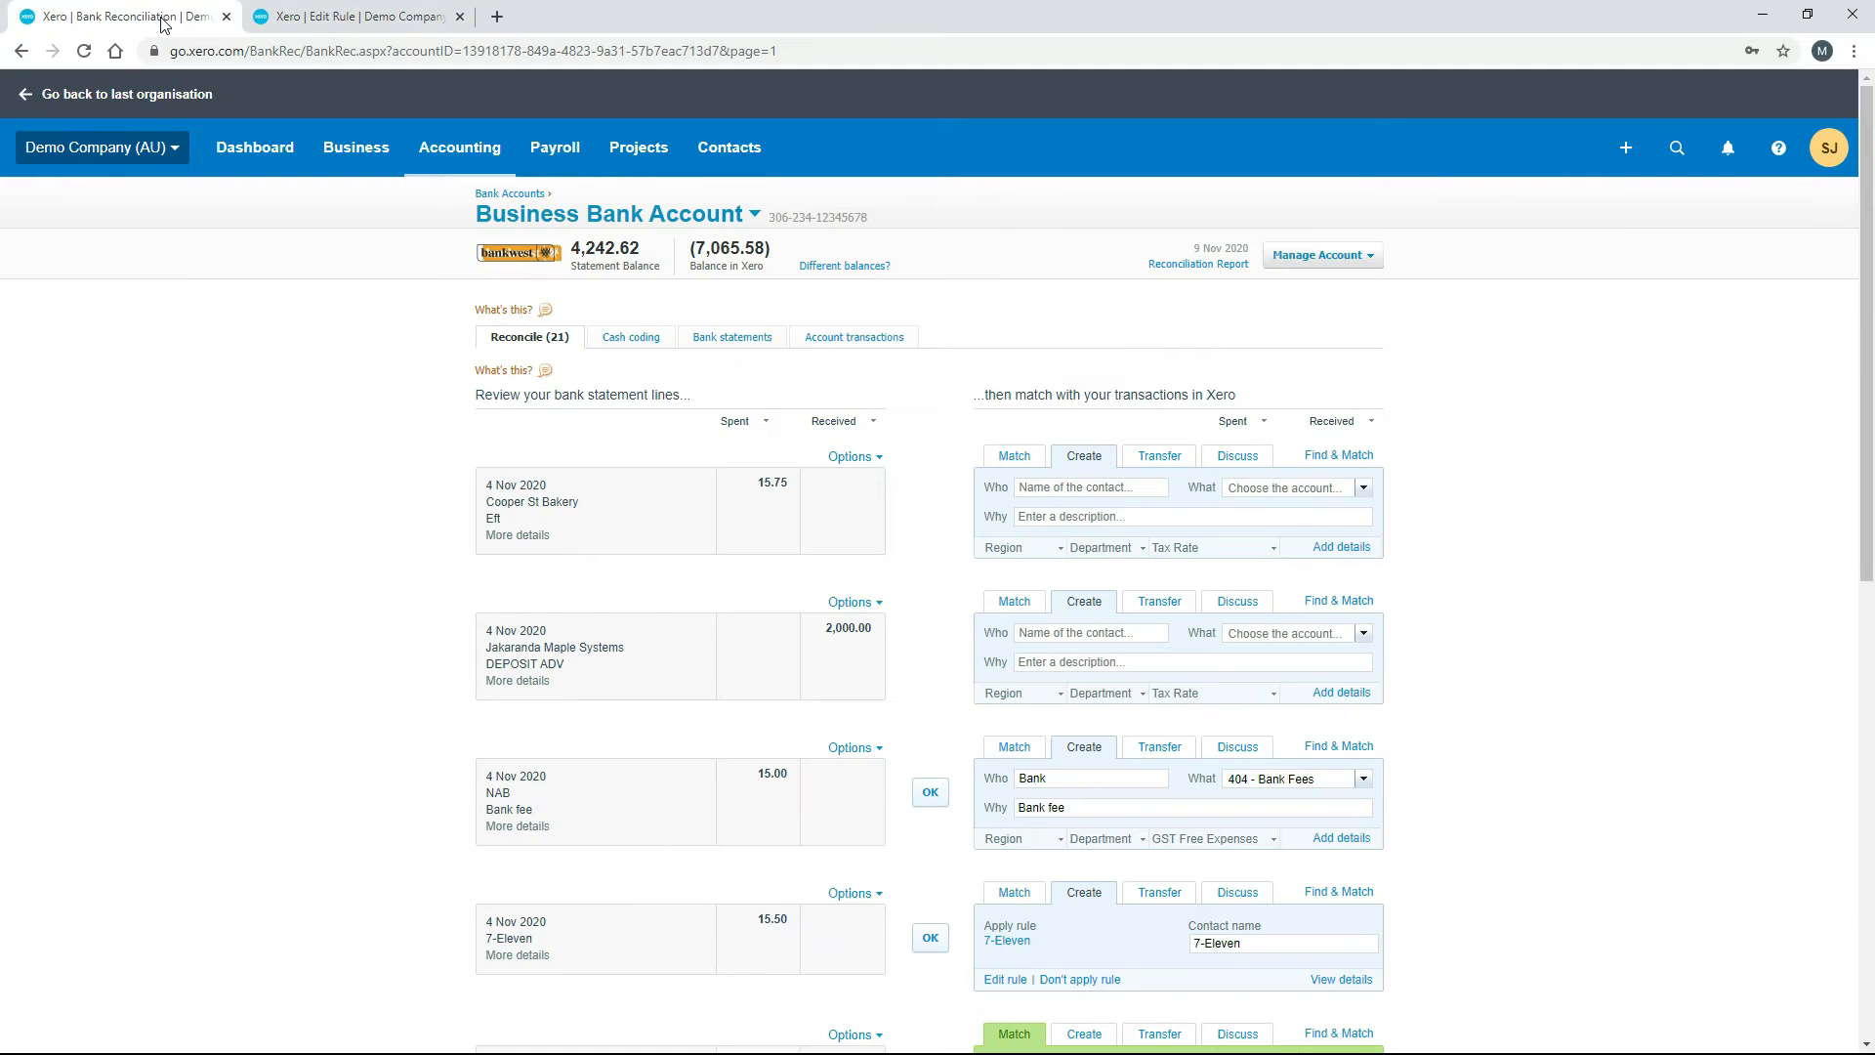
scroll(316, 420, "down", 4)
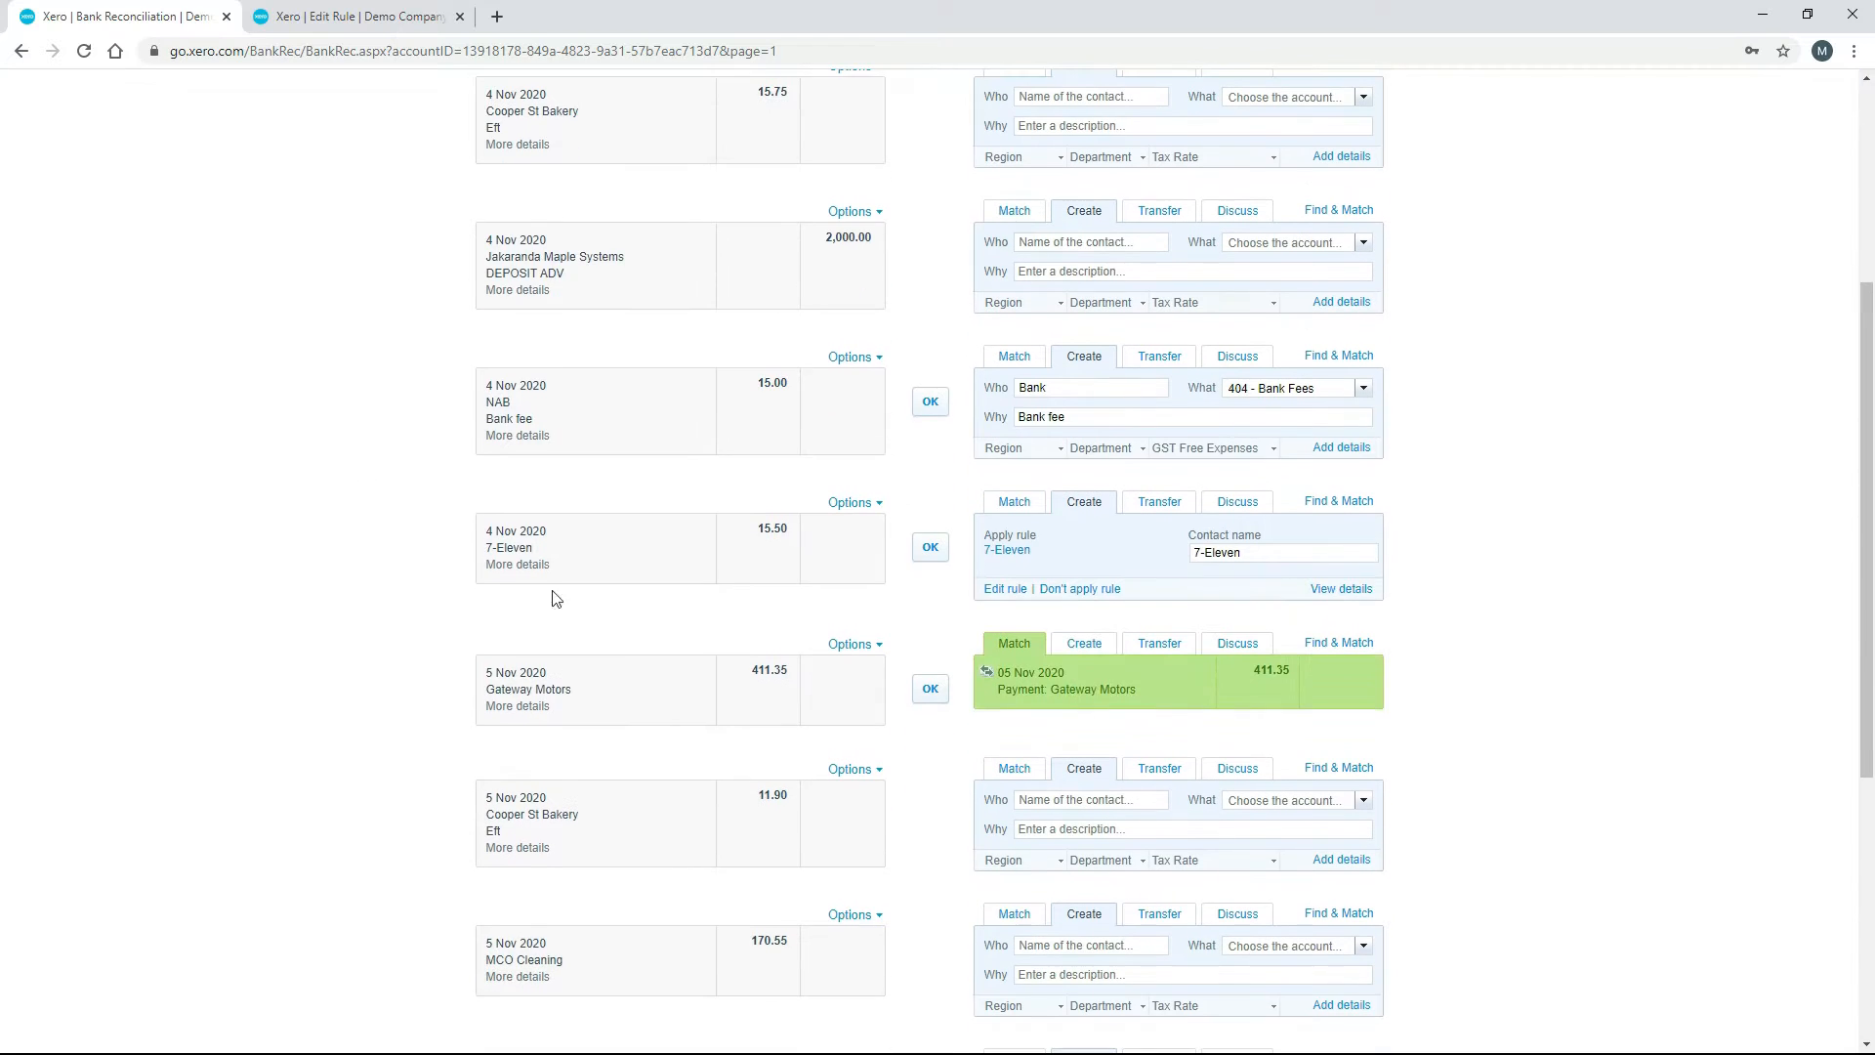
left_click(520, 567)
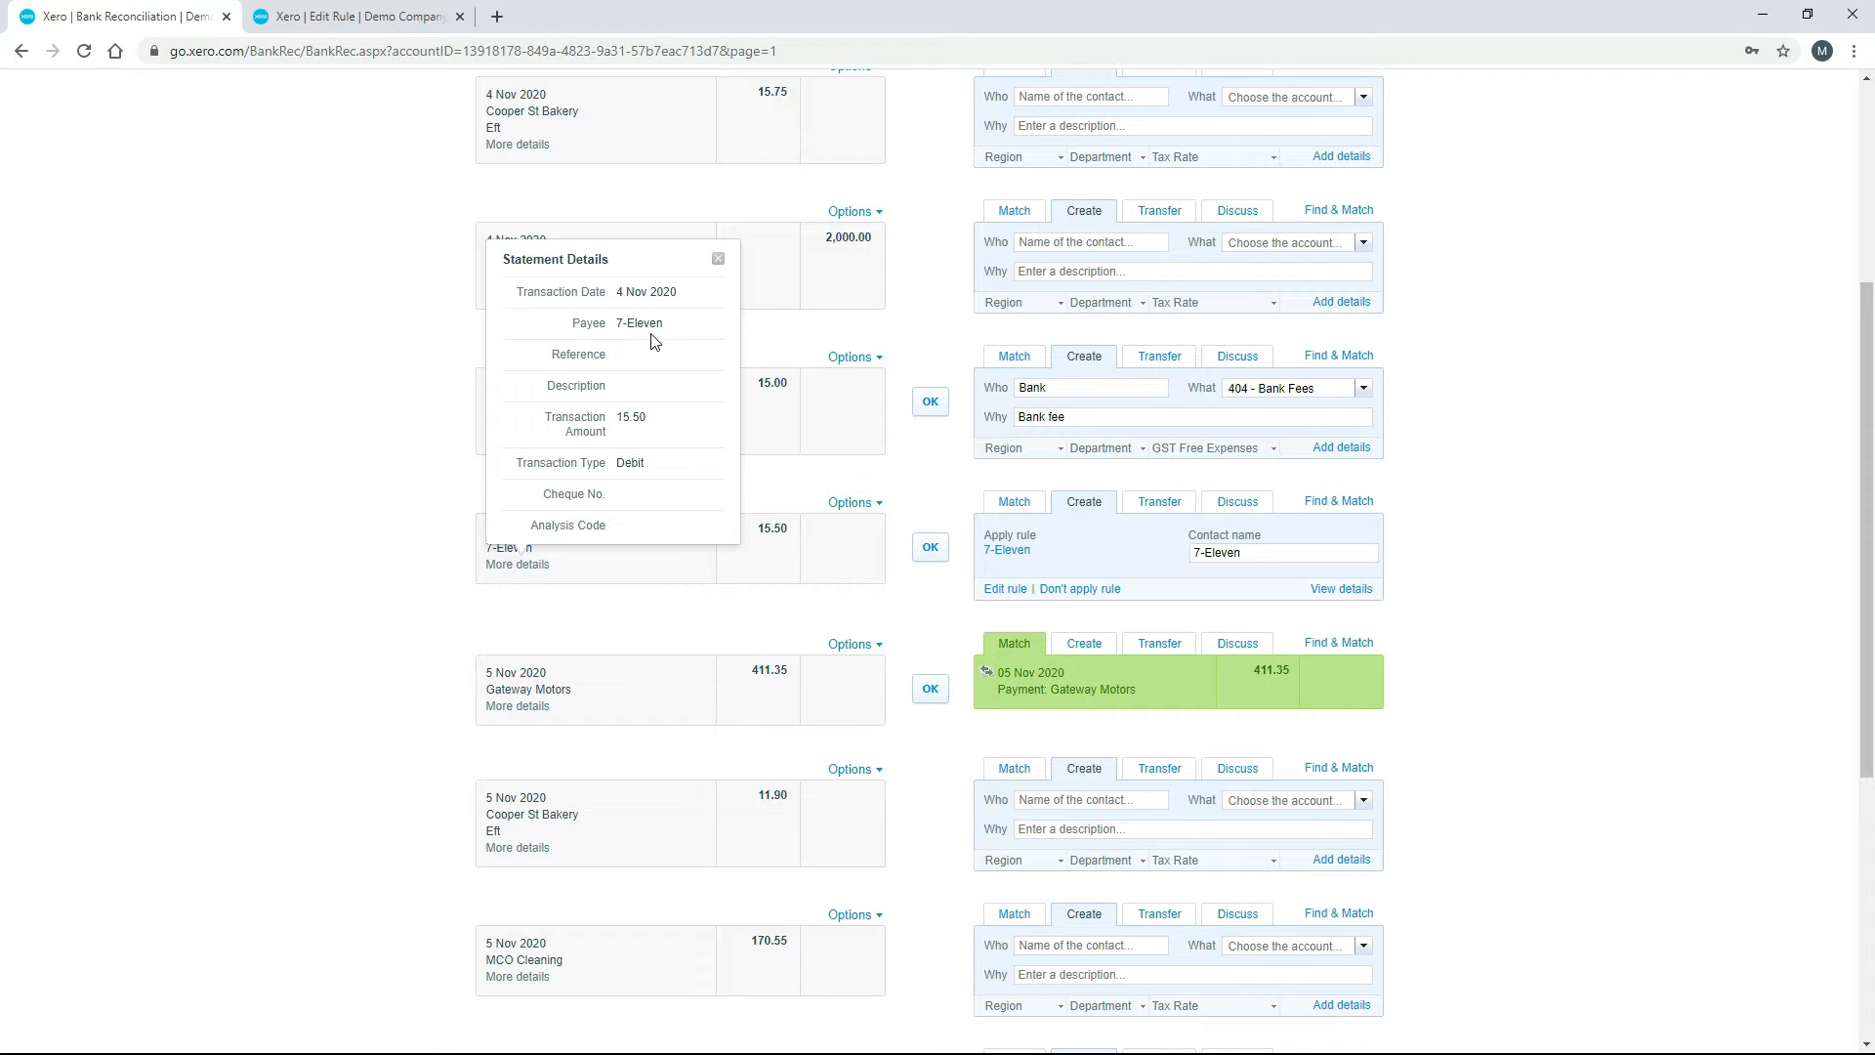
left_click(396, 16)
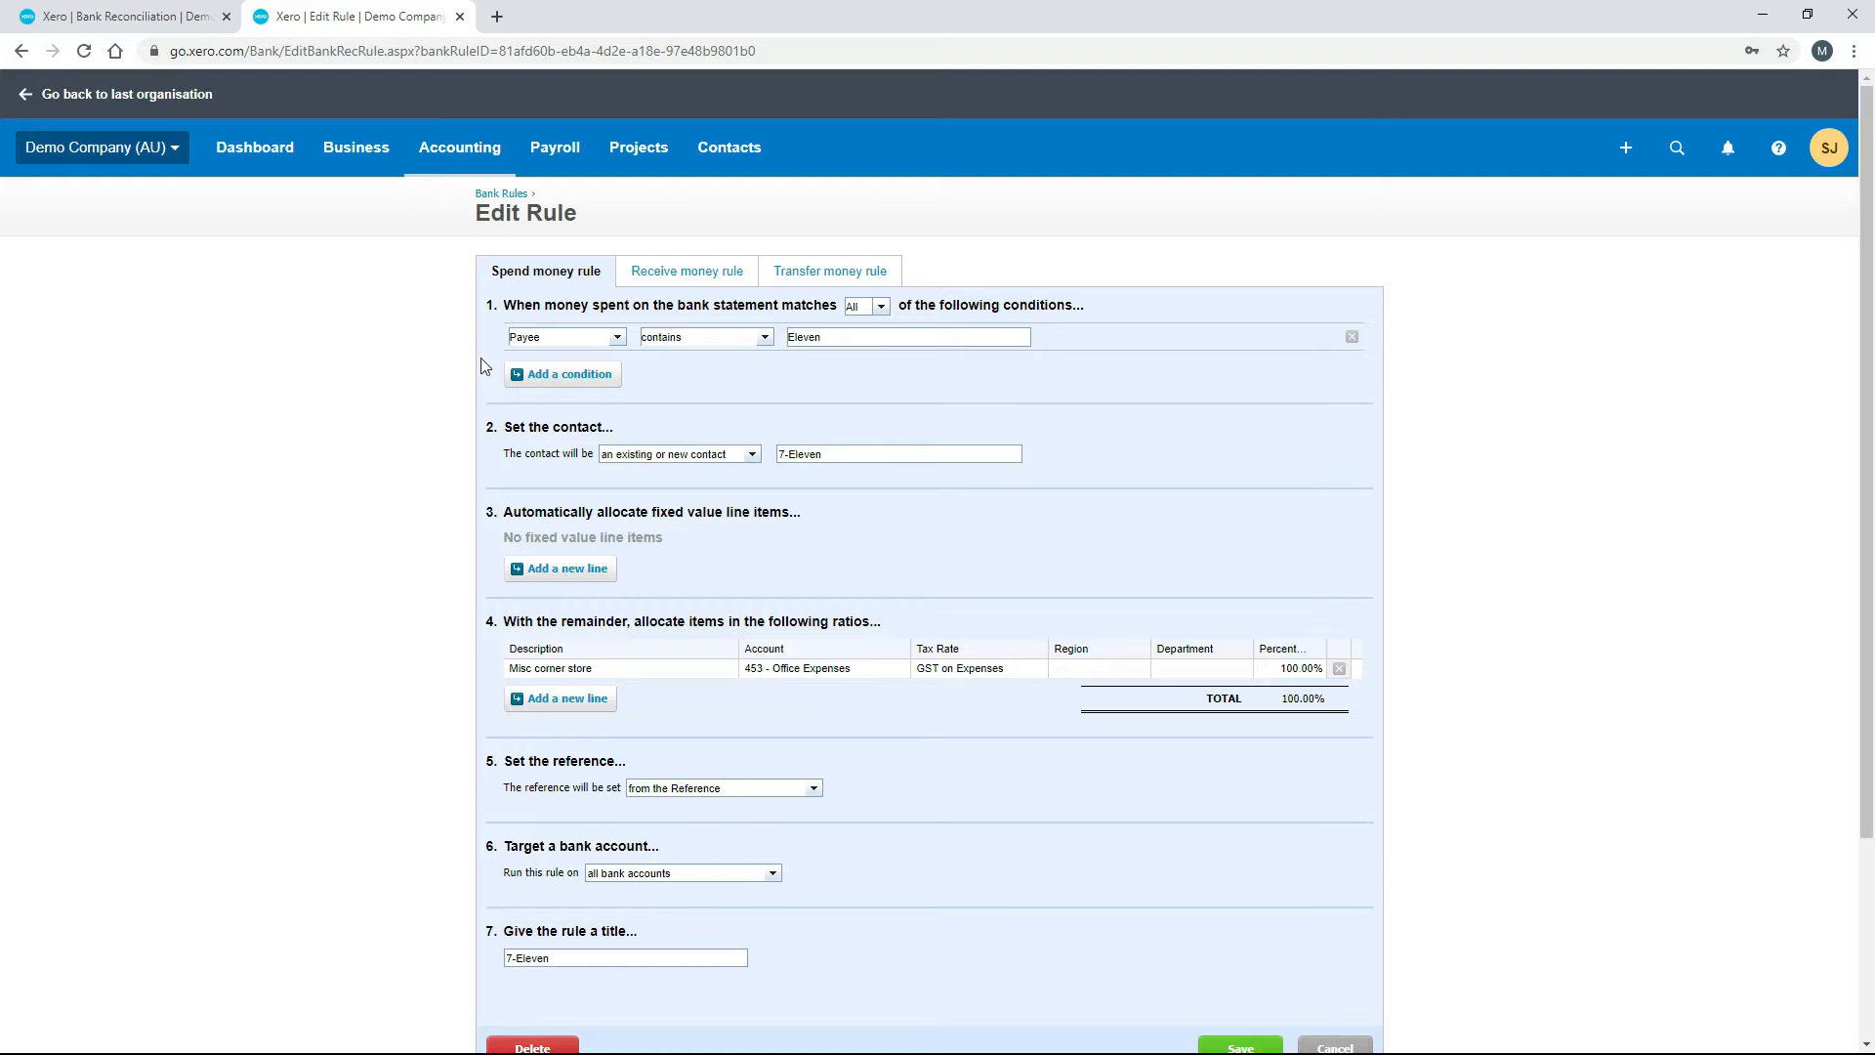
scroll(411, 348, "down", 1)
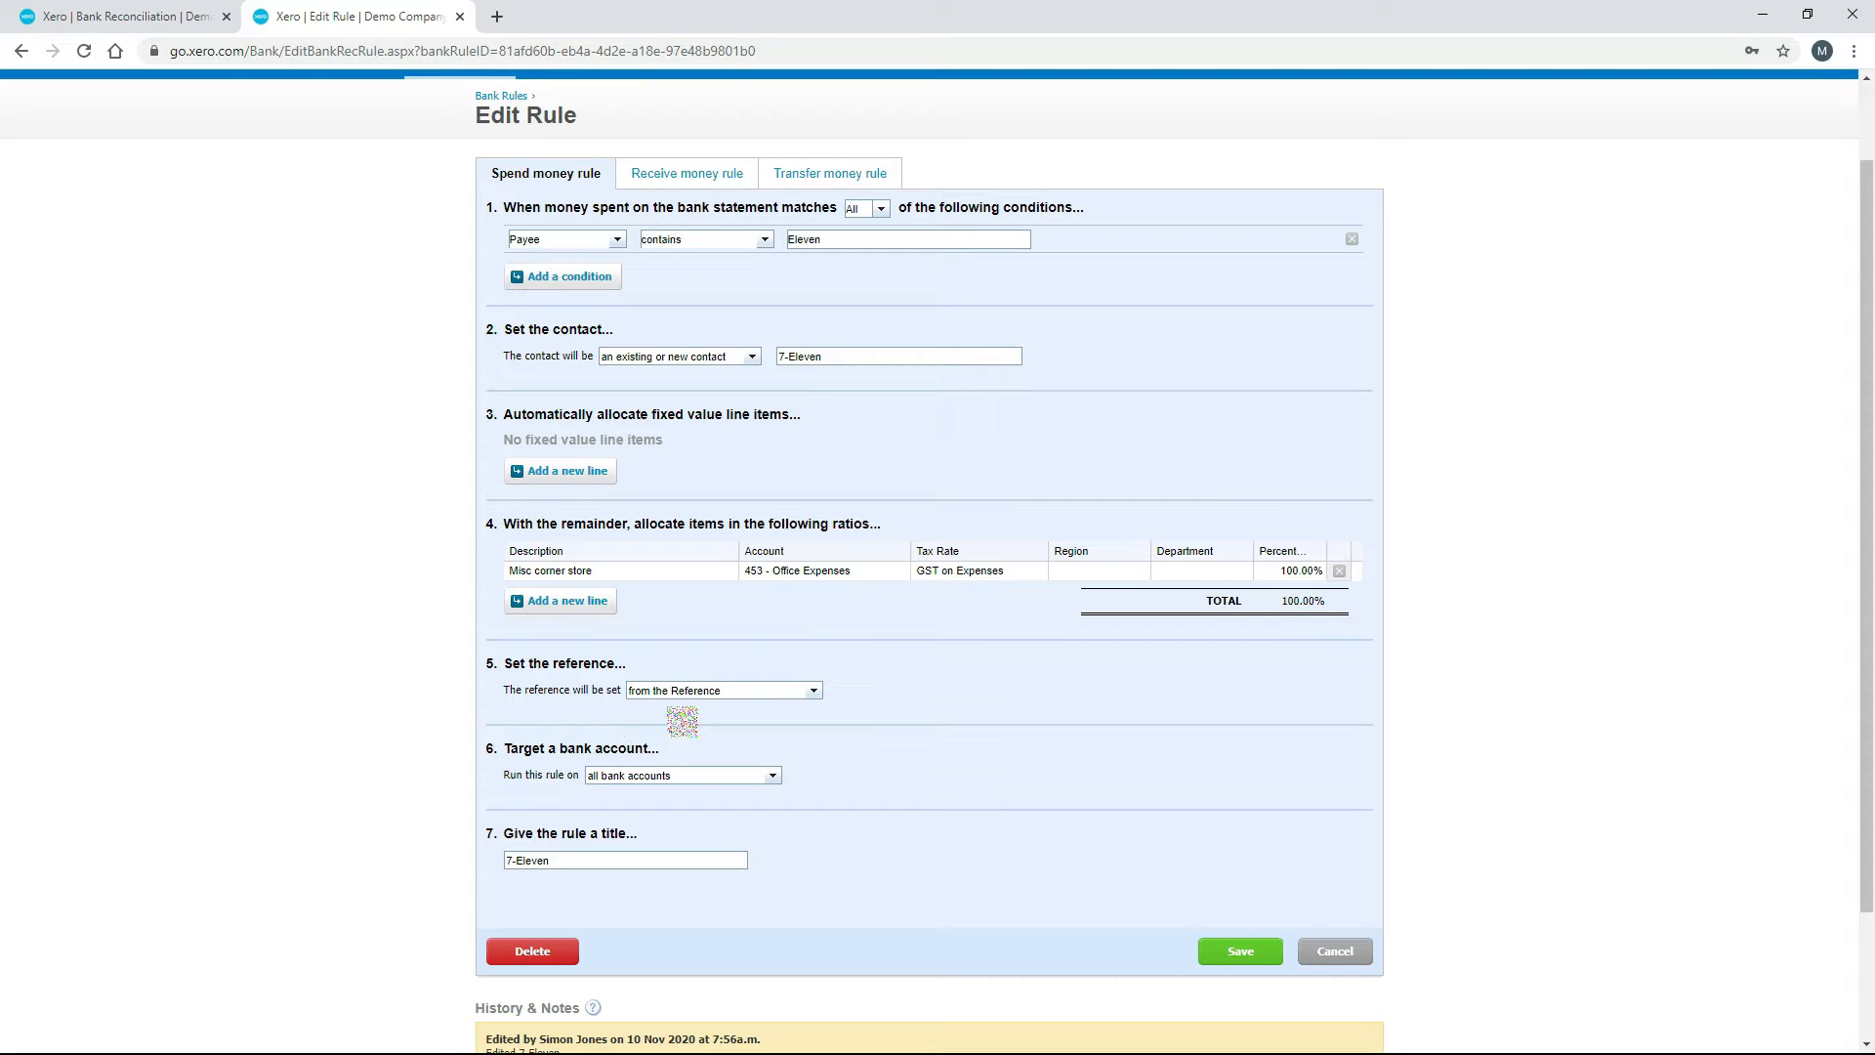
left_click(168, 15)
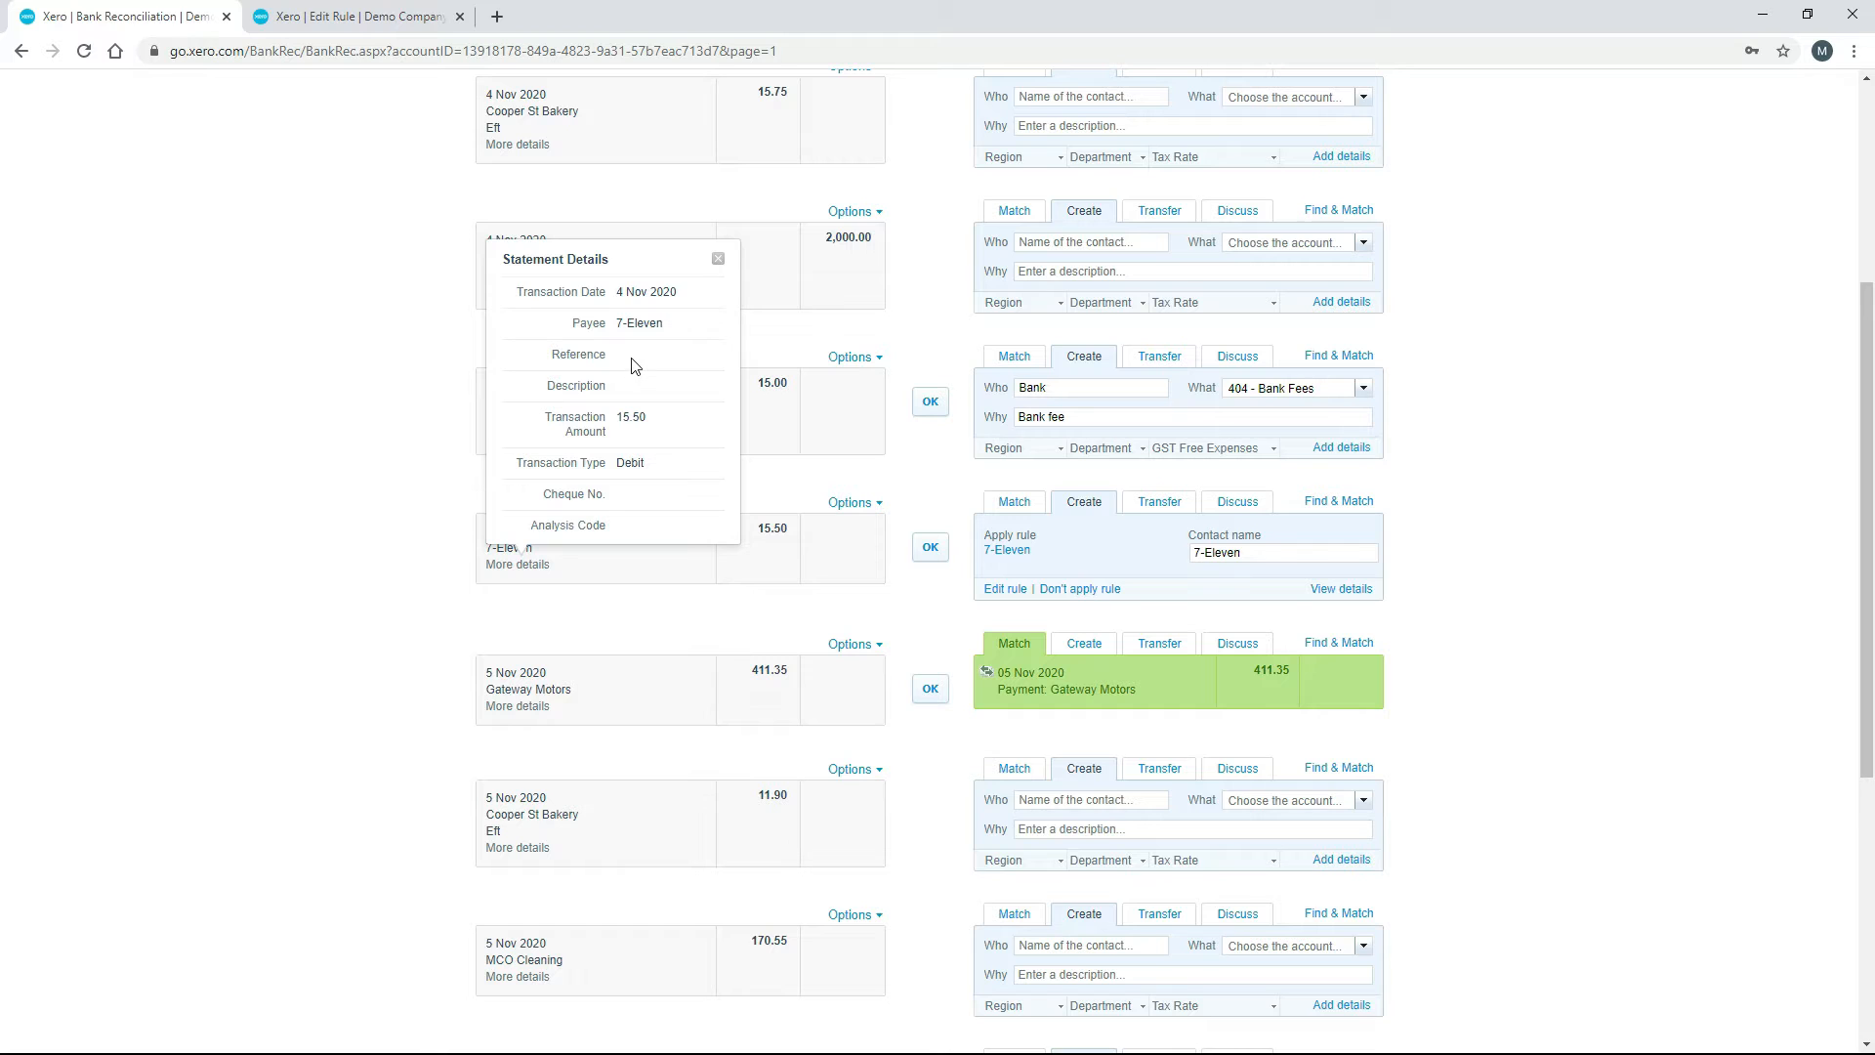
left_click(386, 22)
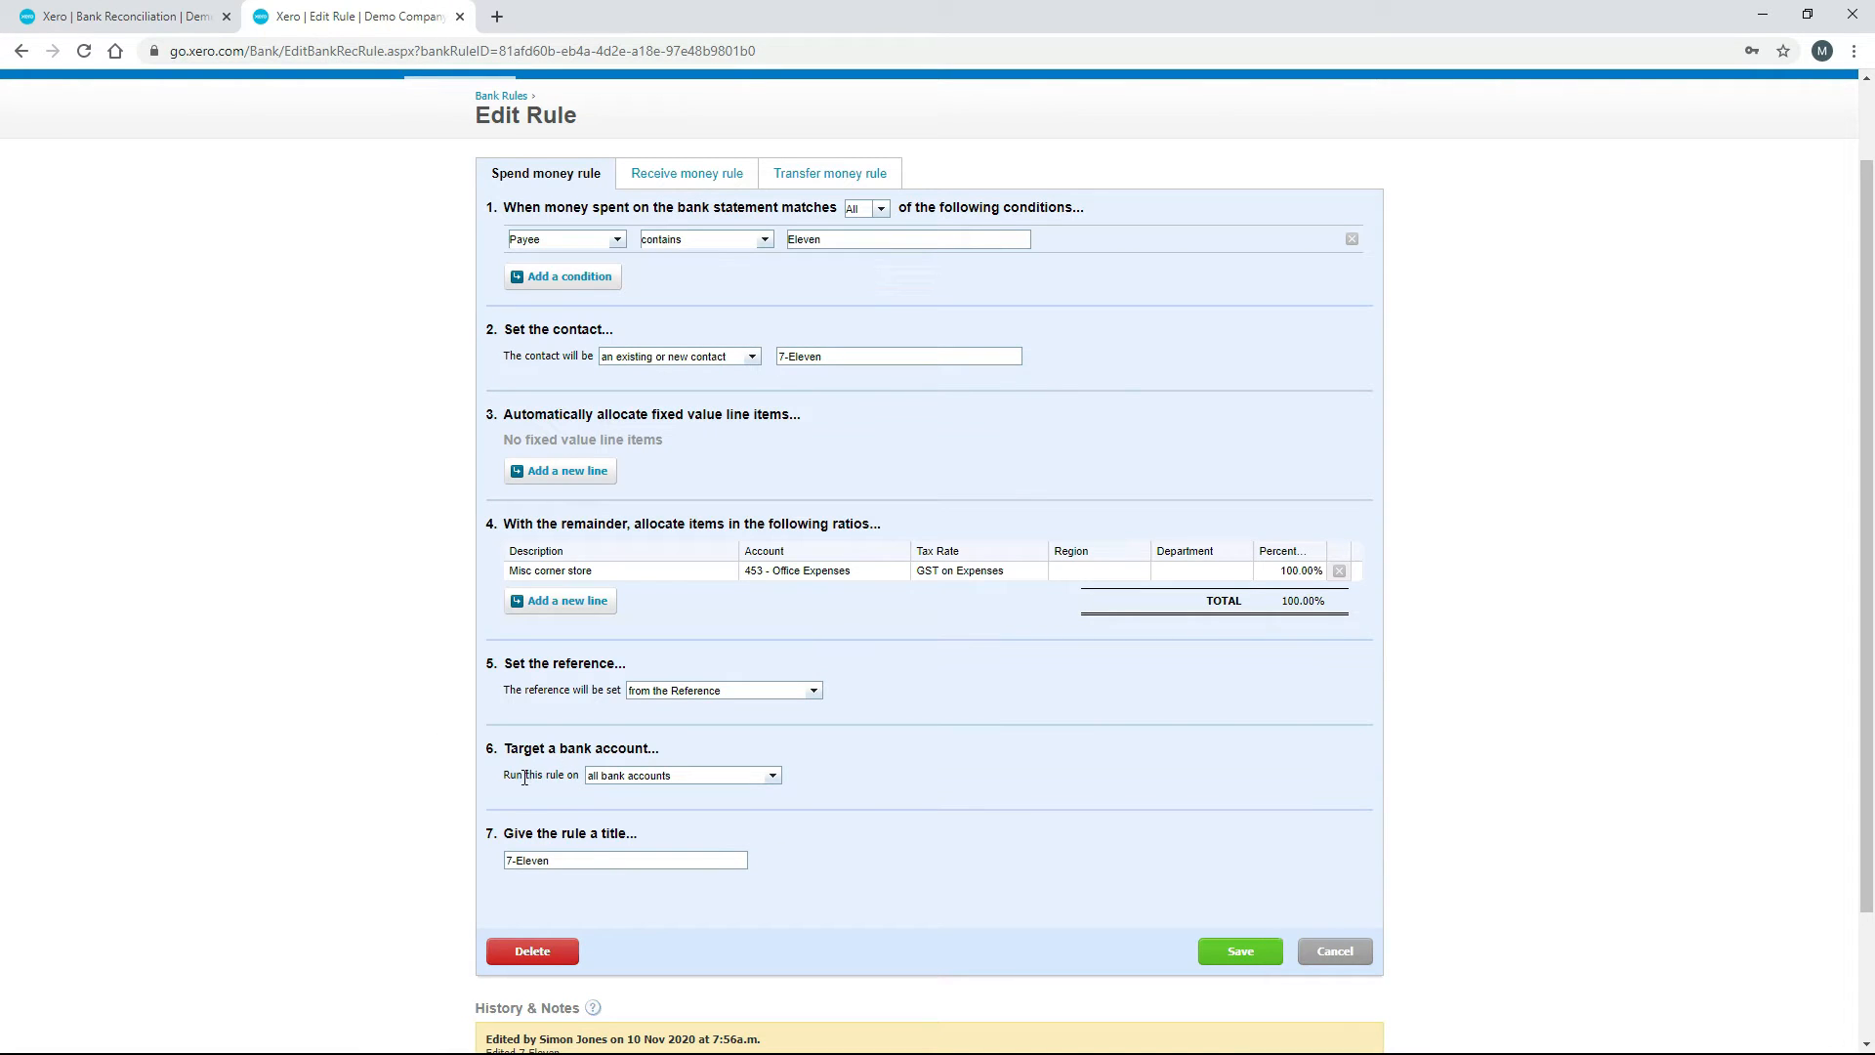
Check which other bank accounts exist, close the statement details, and review the 7-Eleven rule's target account and title.
left_click(113, 9)
scroll(692, 252, "up", 4)
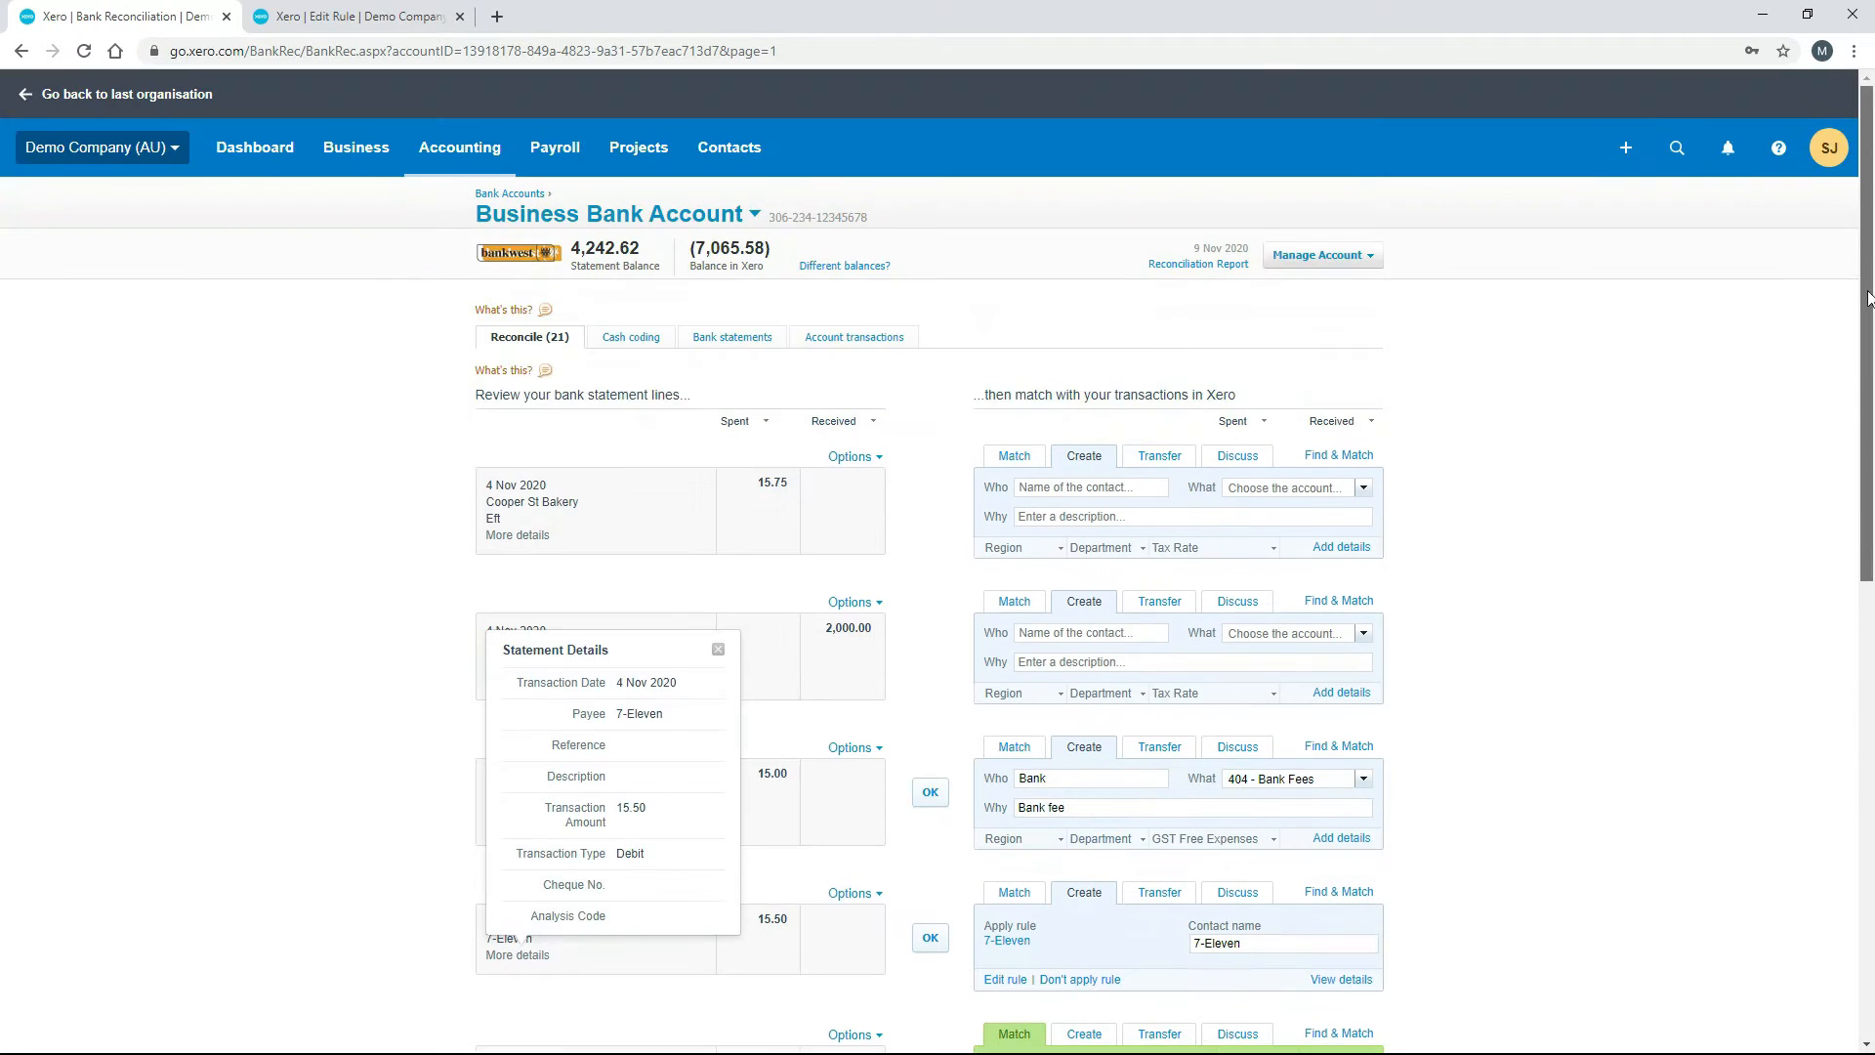
left_click(754, 214)
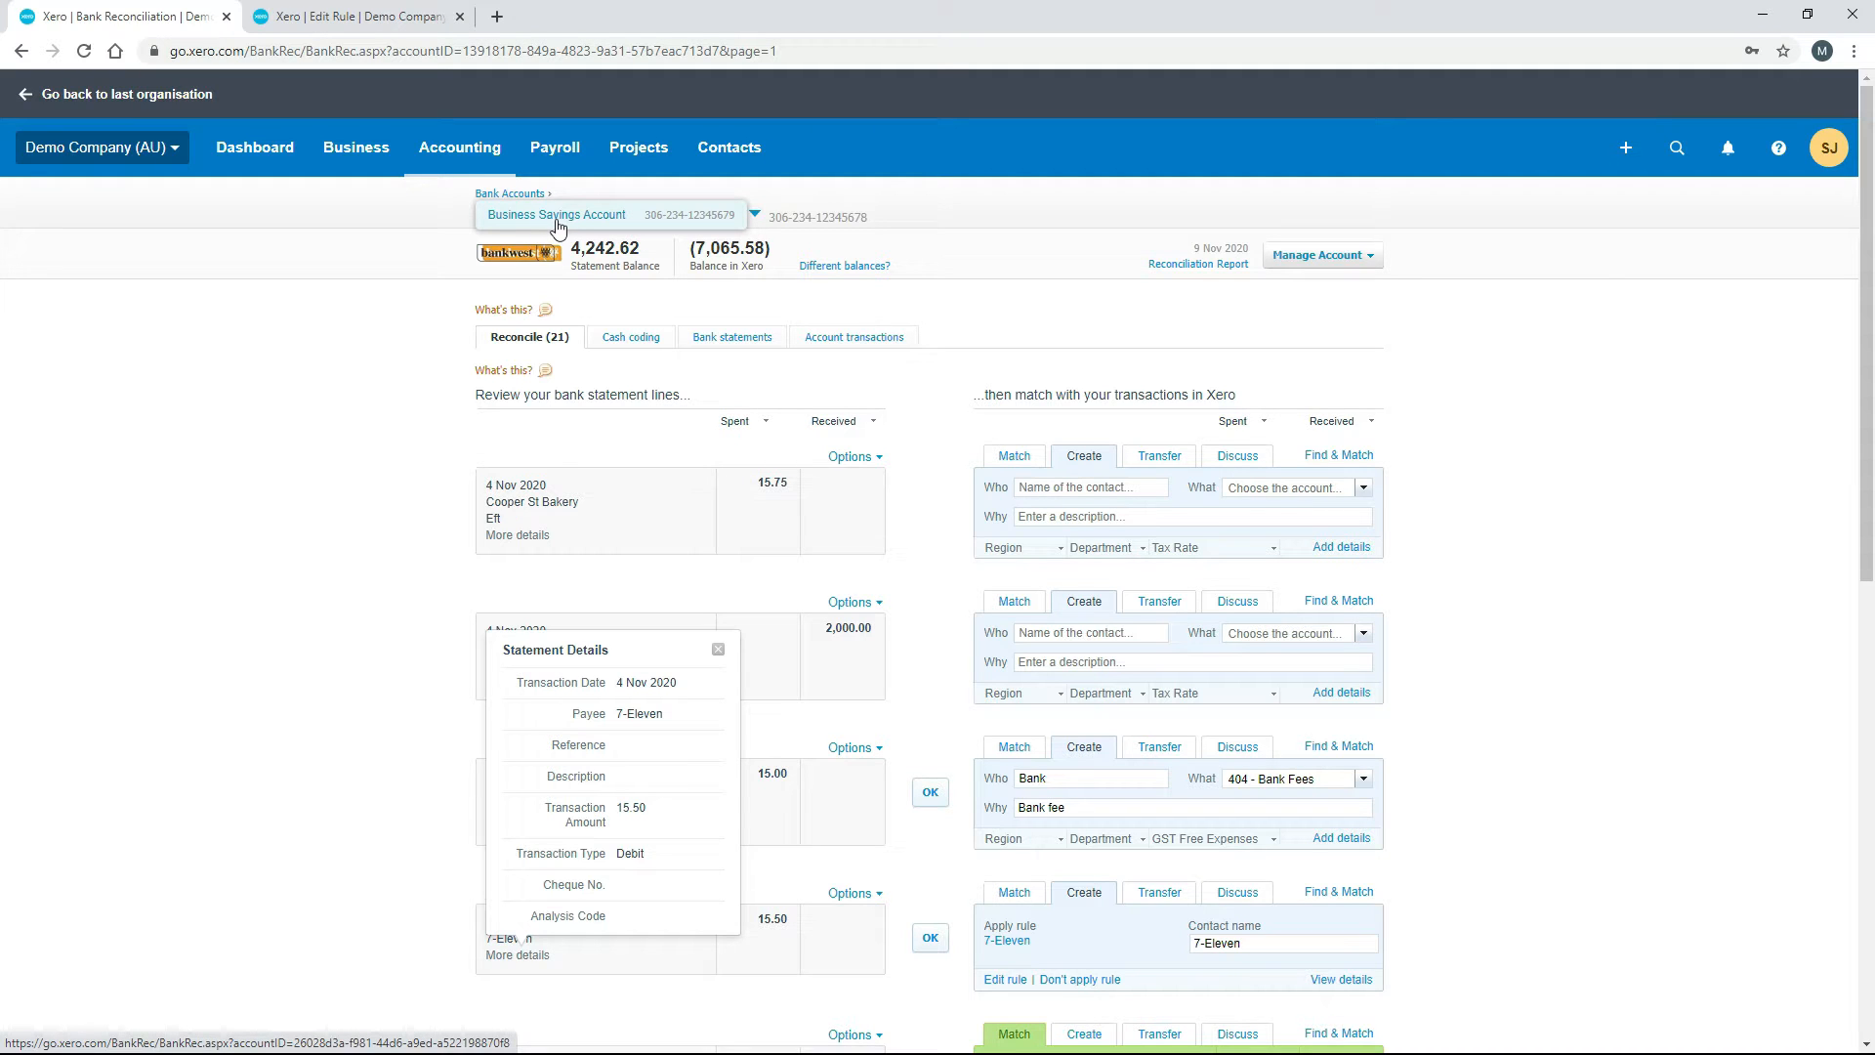
left_click(719, 650)
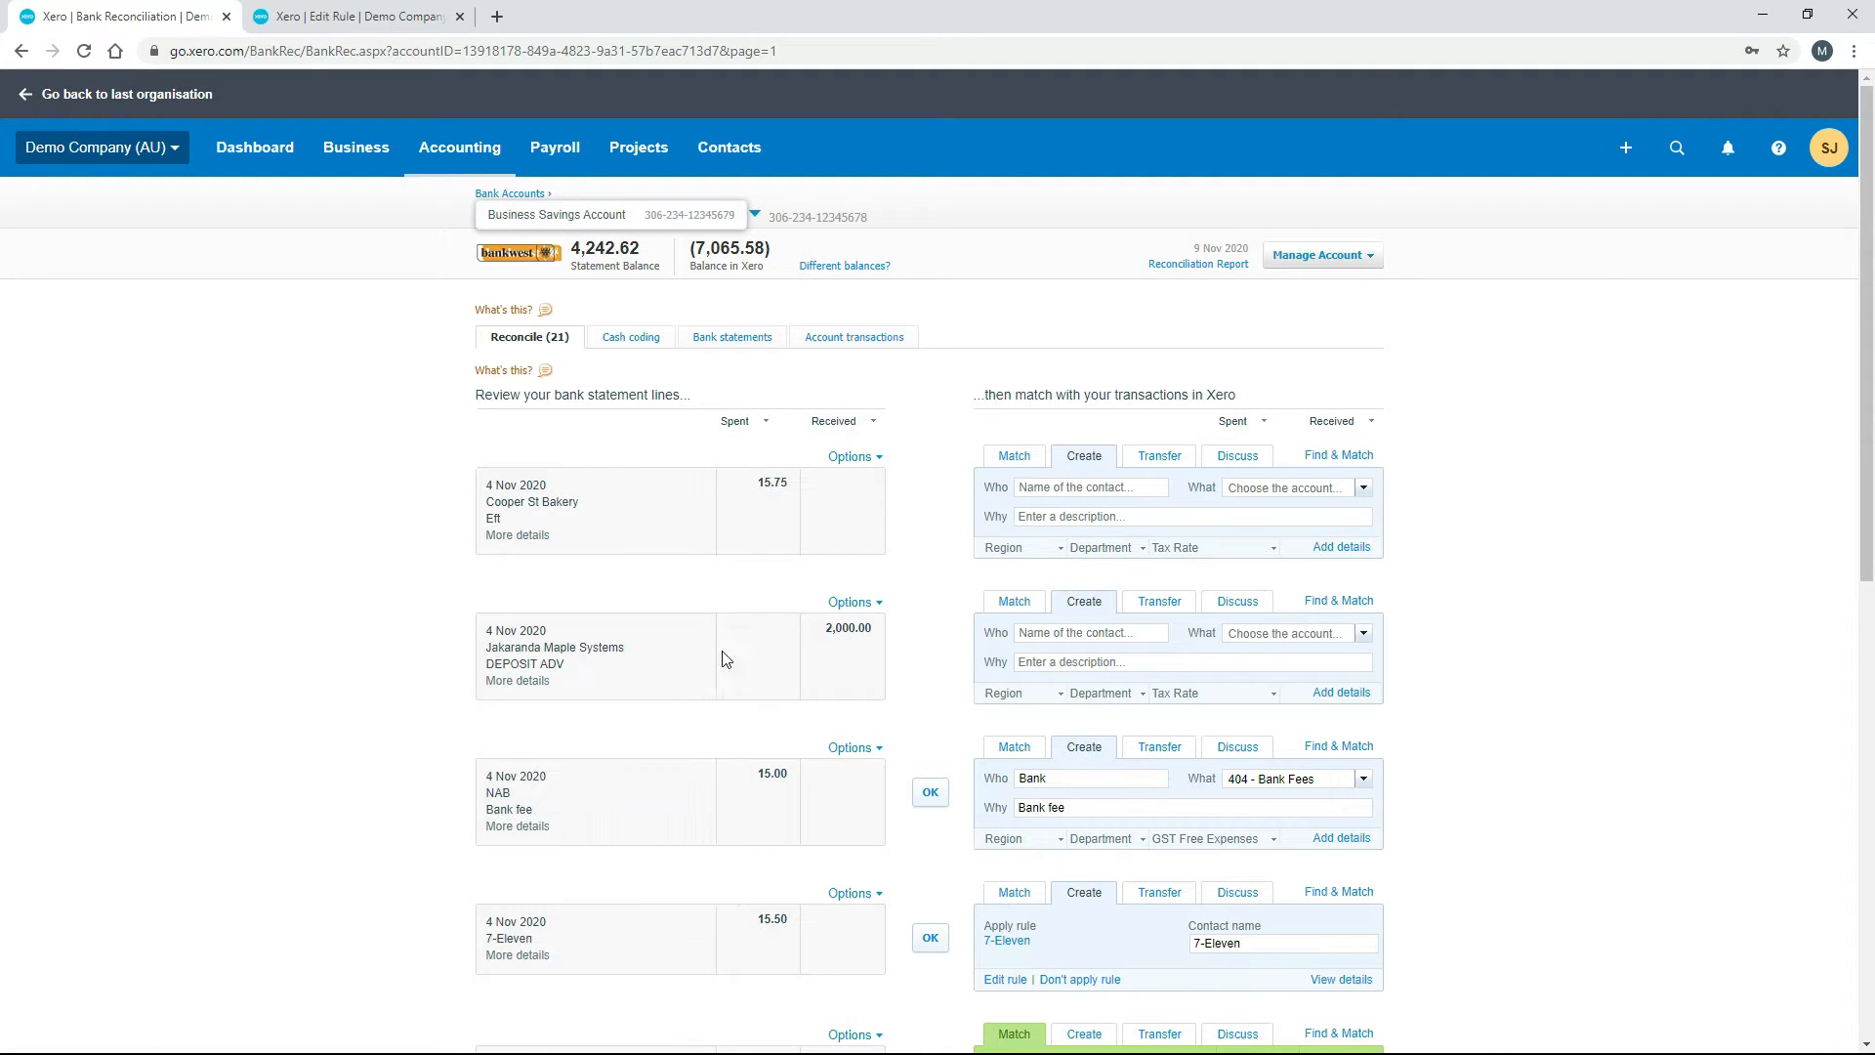
left_click(354, 15)
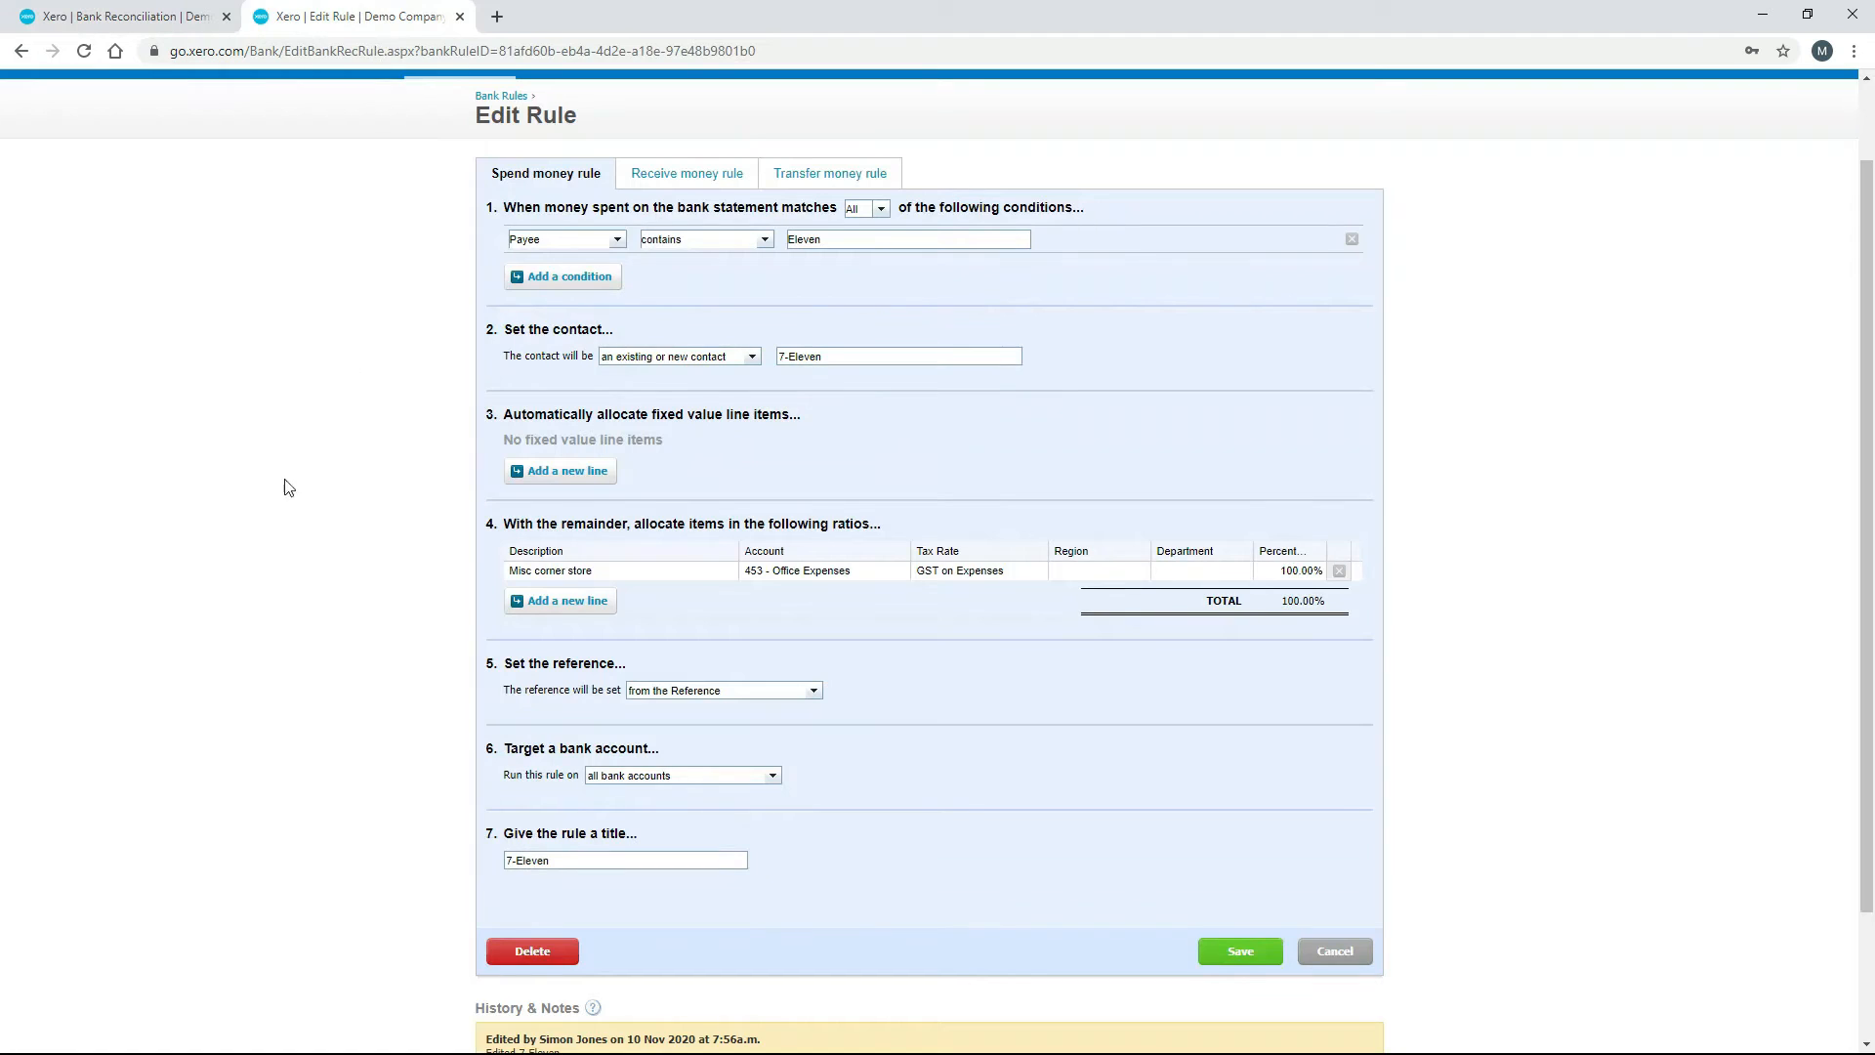
scroll(429, 757, "down", 3)
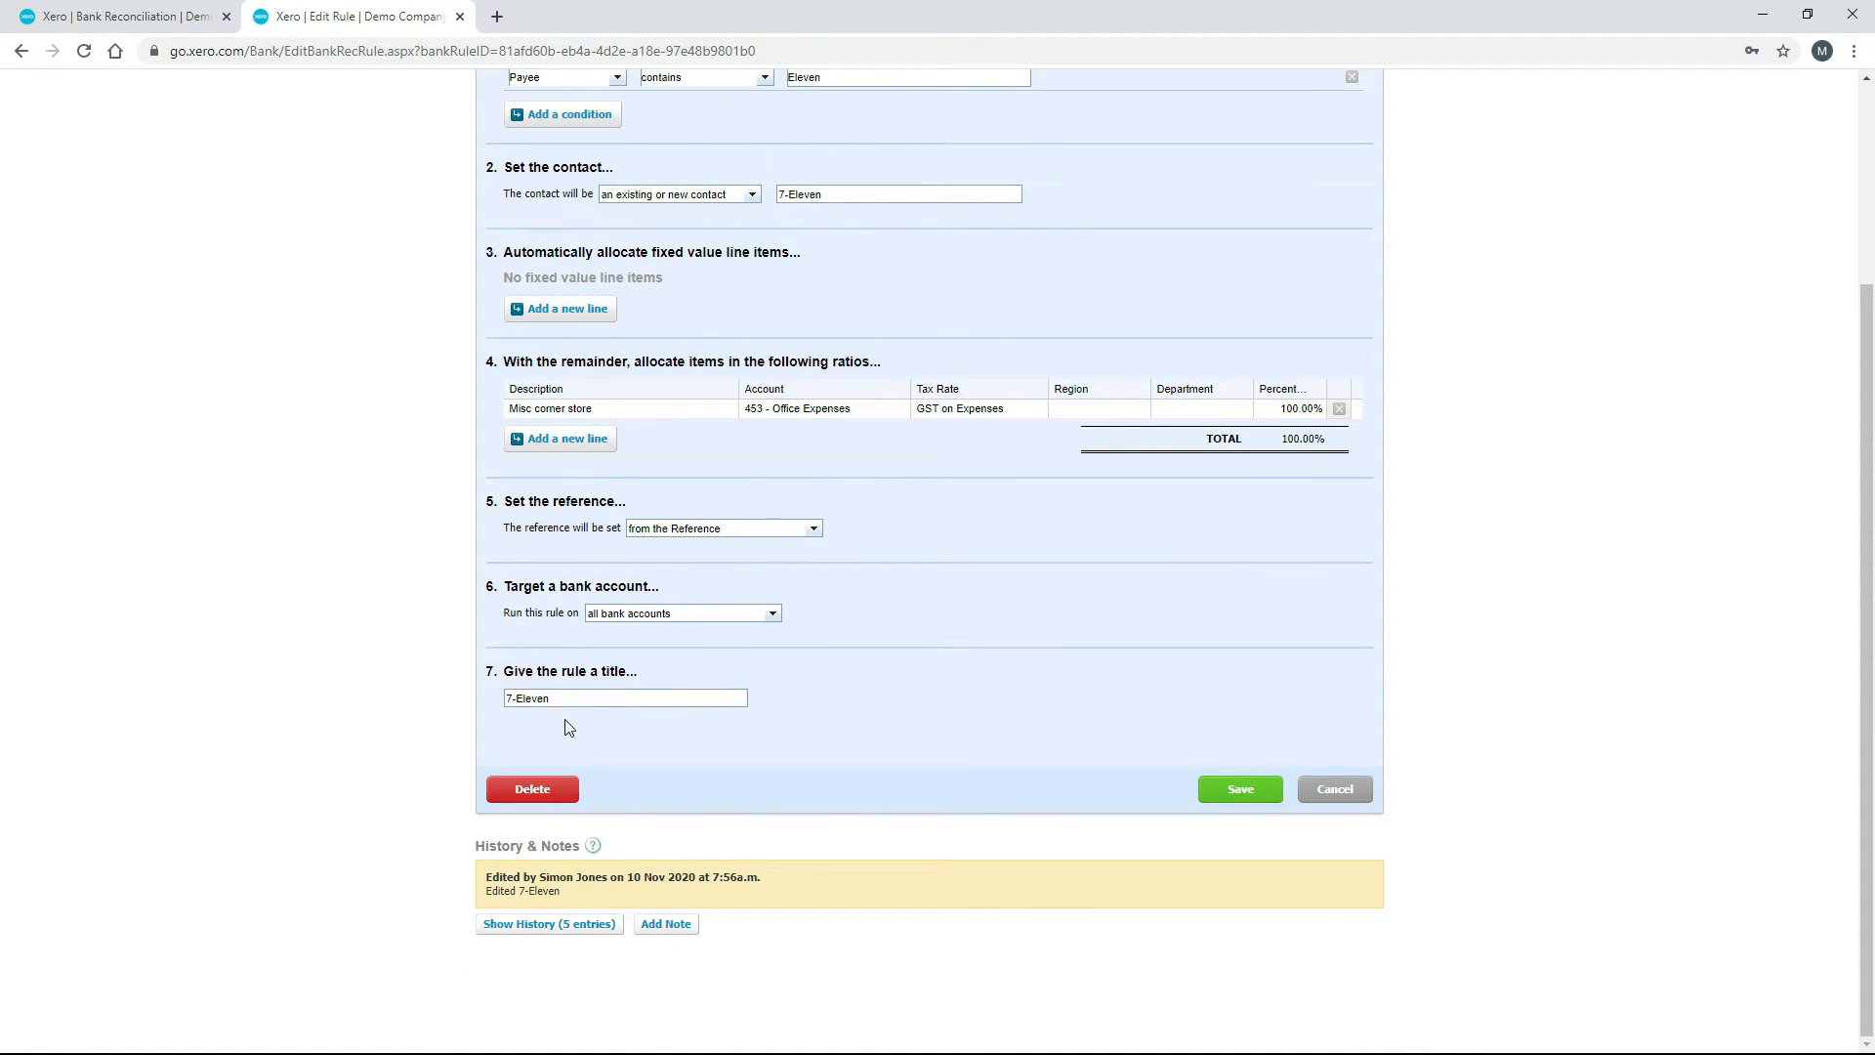
scroll(486, 637, "up", 3)
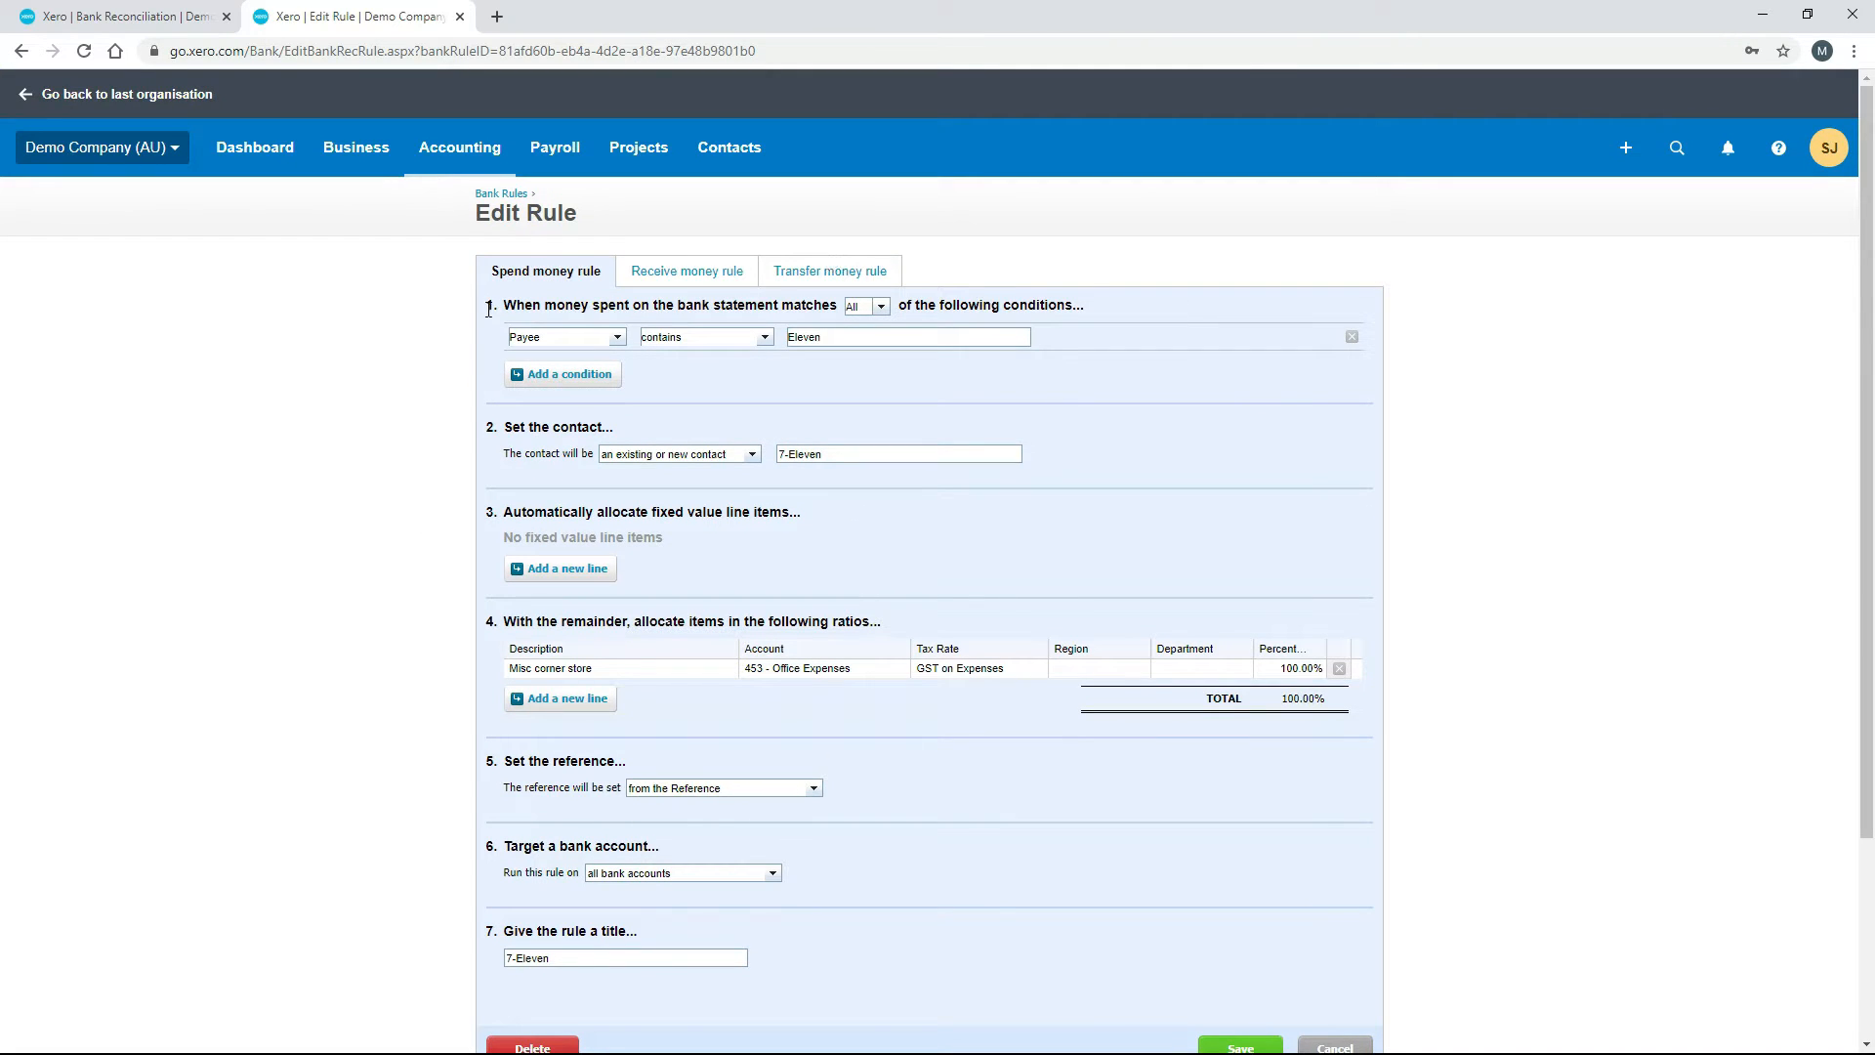
Open the full transaction details suggested for the 4 Nov 2020 7-Eleven line and compare them with the rule's allocation.
left_click(191, 16)
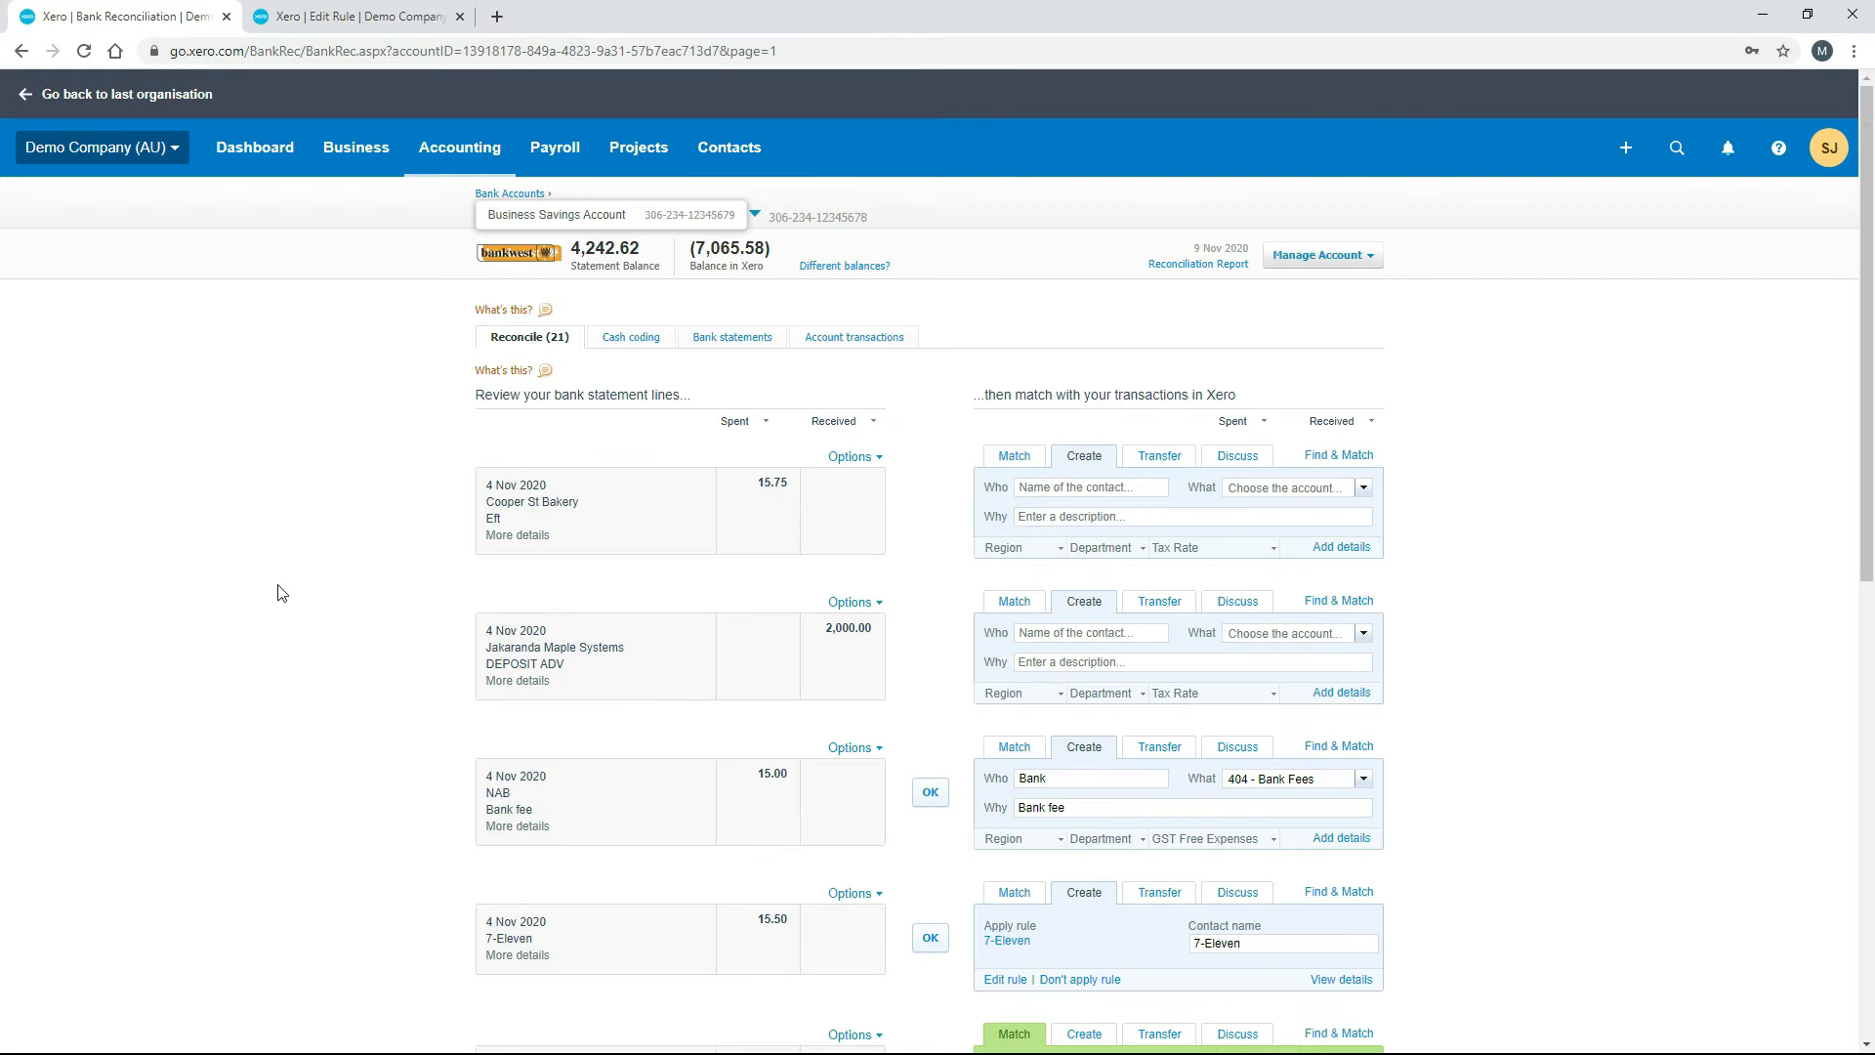
scroll(282, 593, "down", 4)
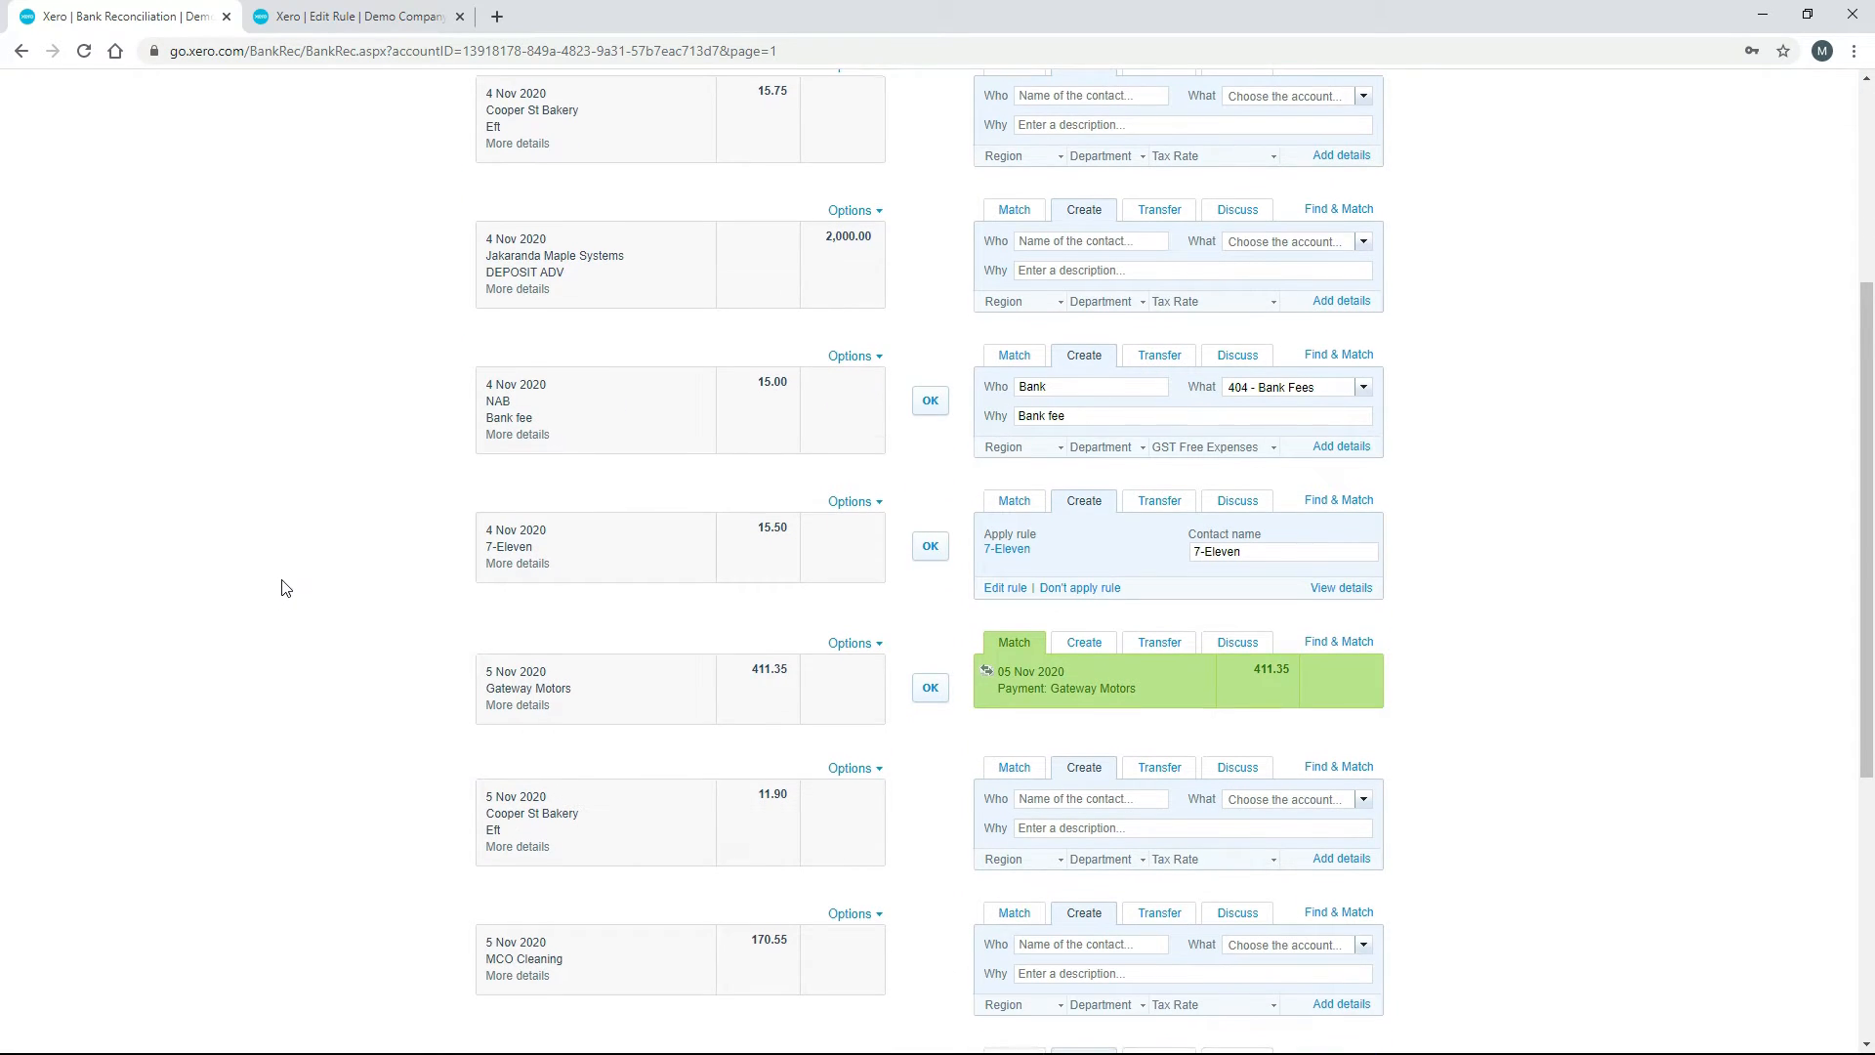
scroll(283, 586, "down", 1)
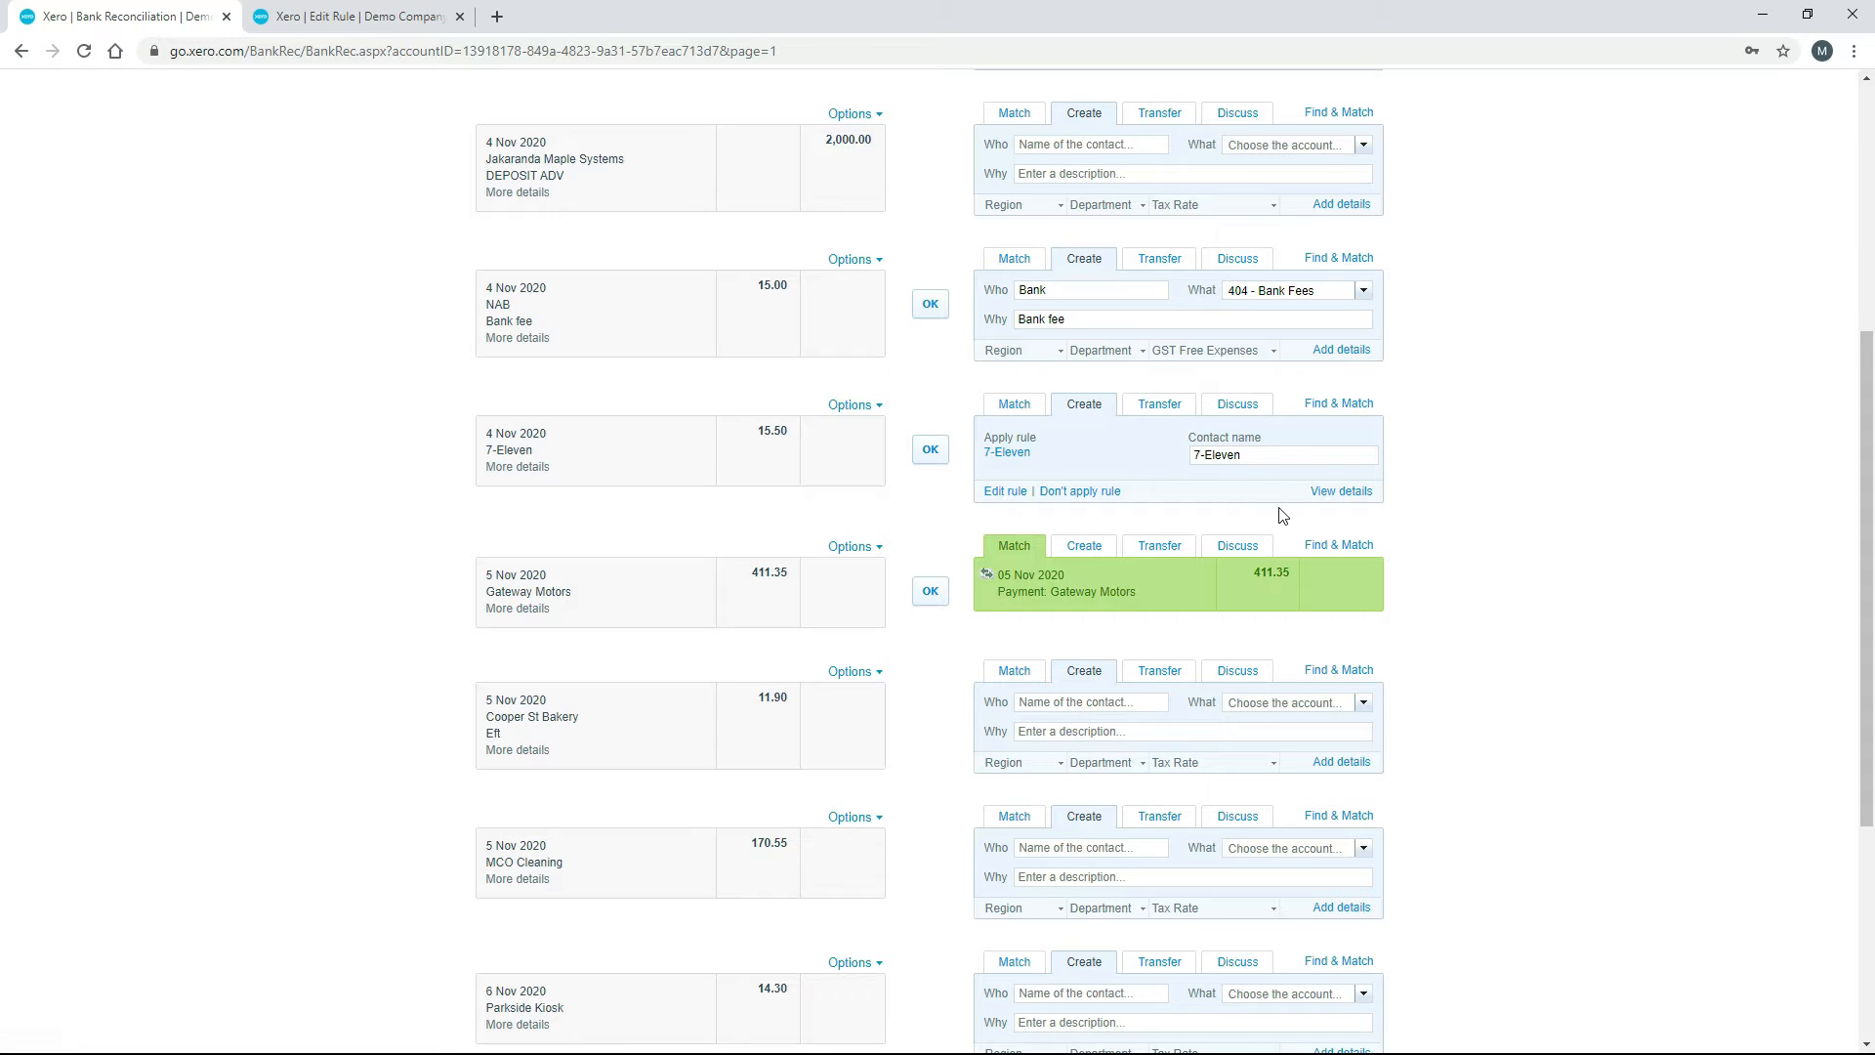
left_click(1342, 491)
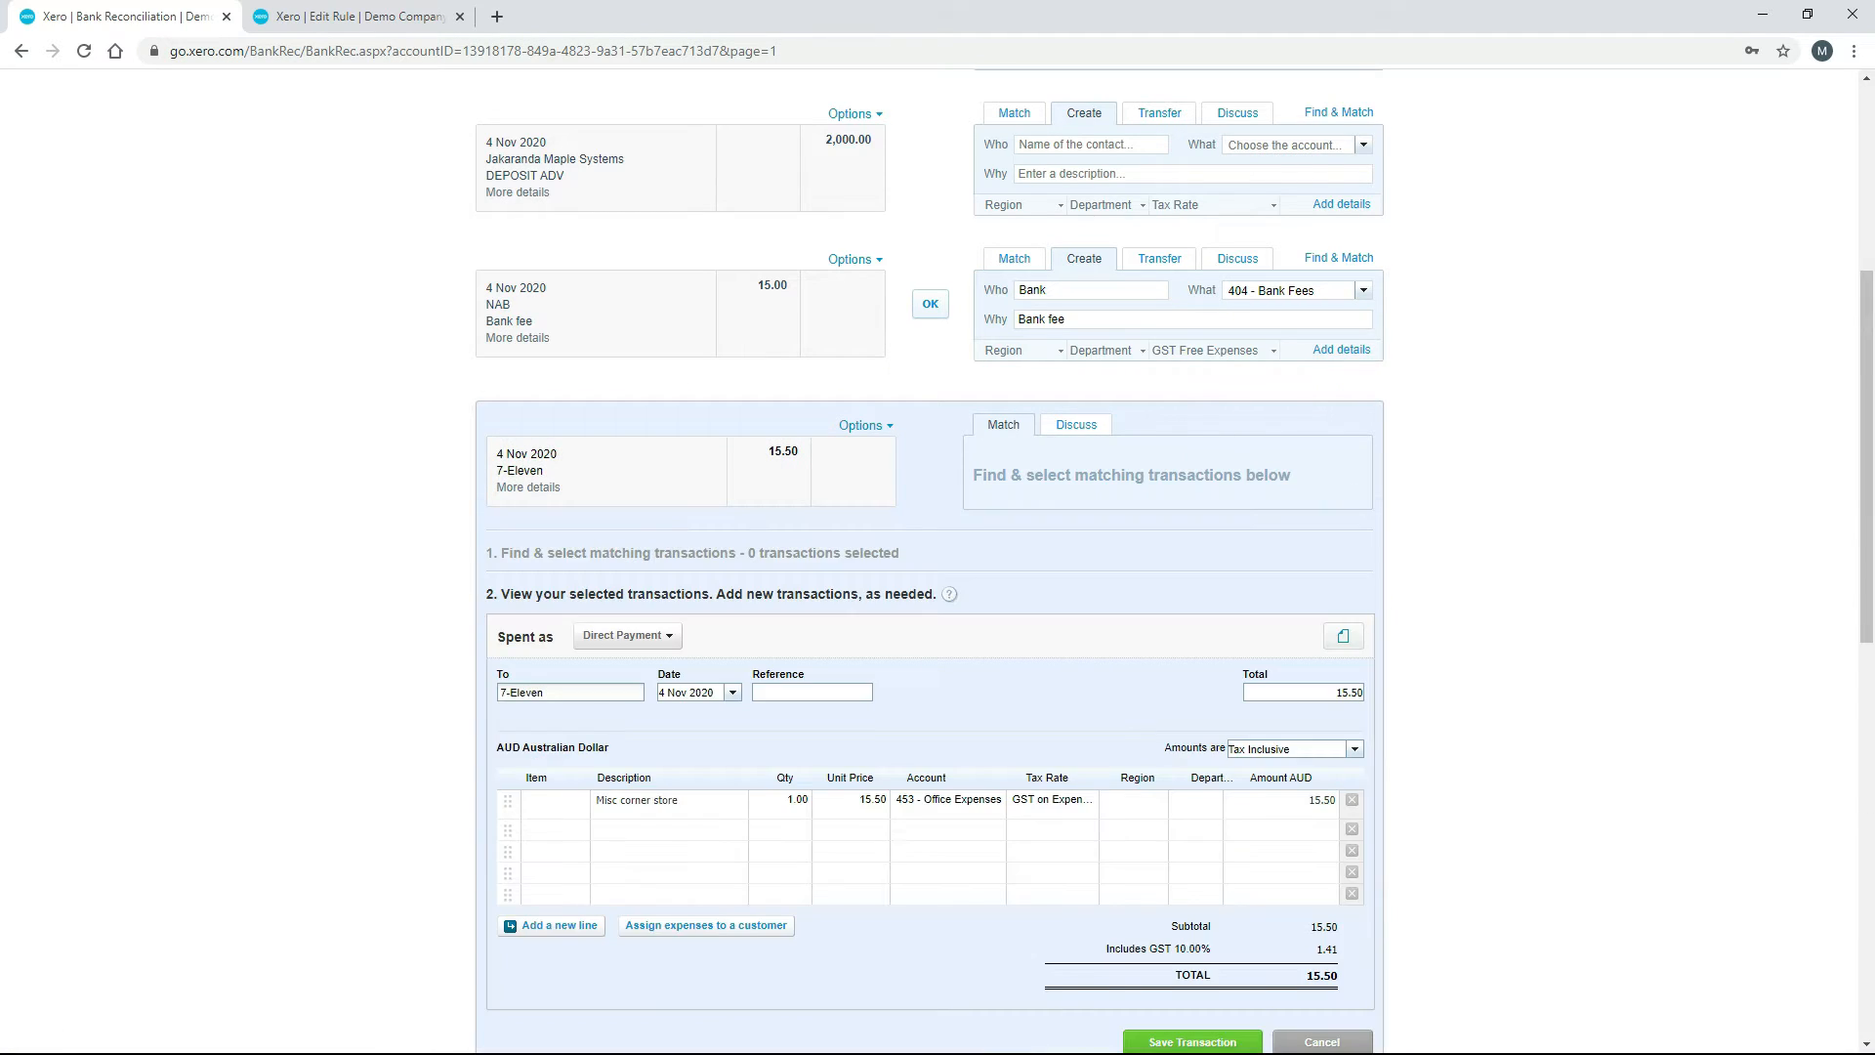
scroll(1513, 553, "down", 3)
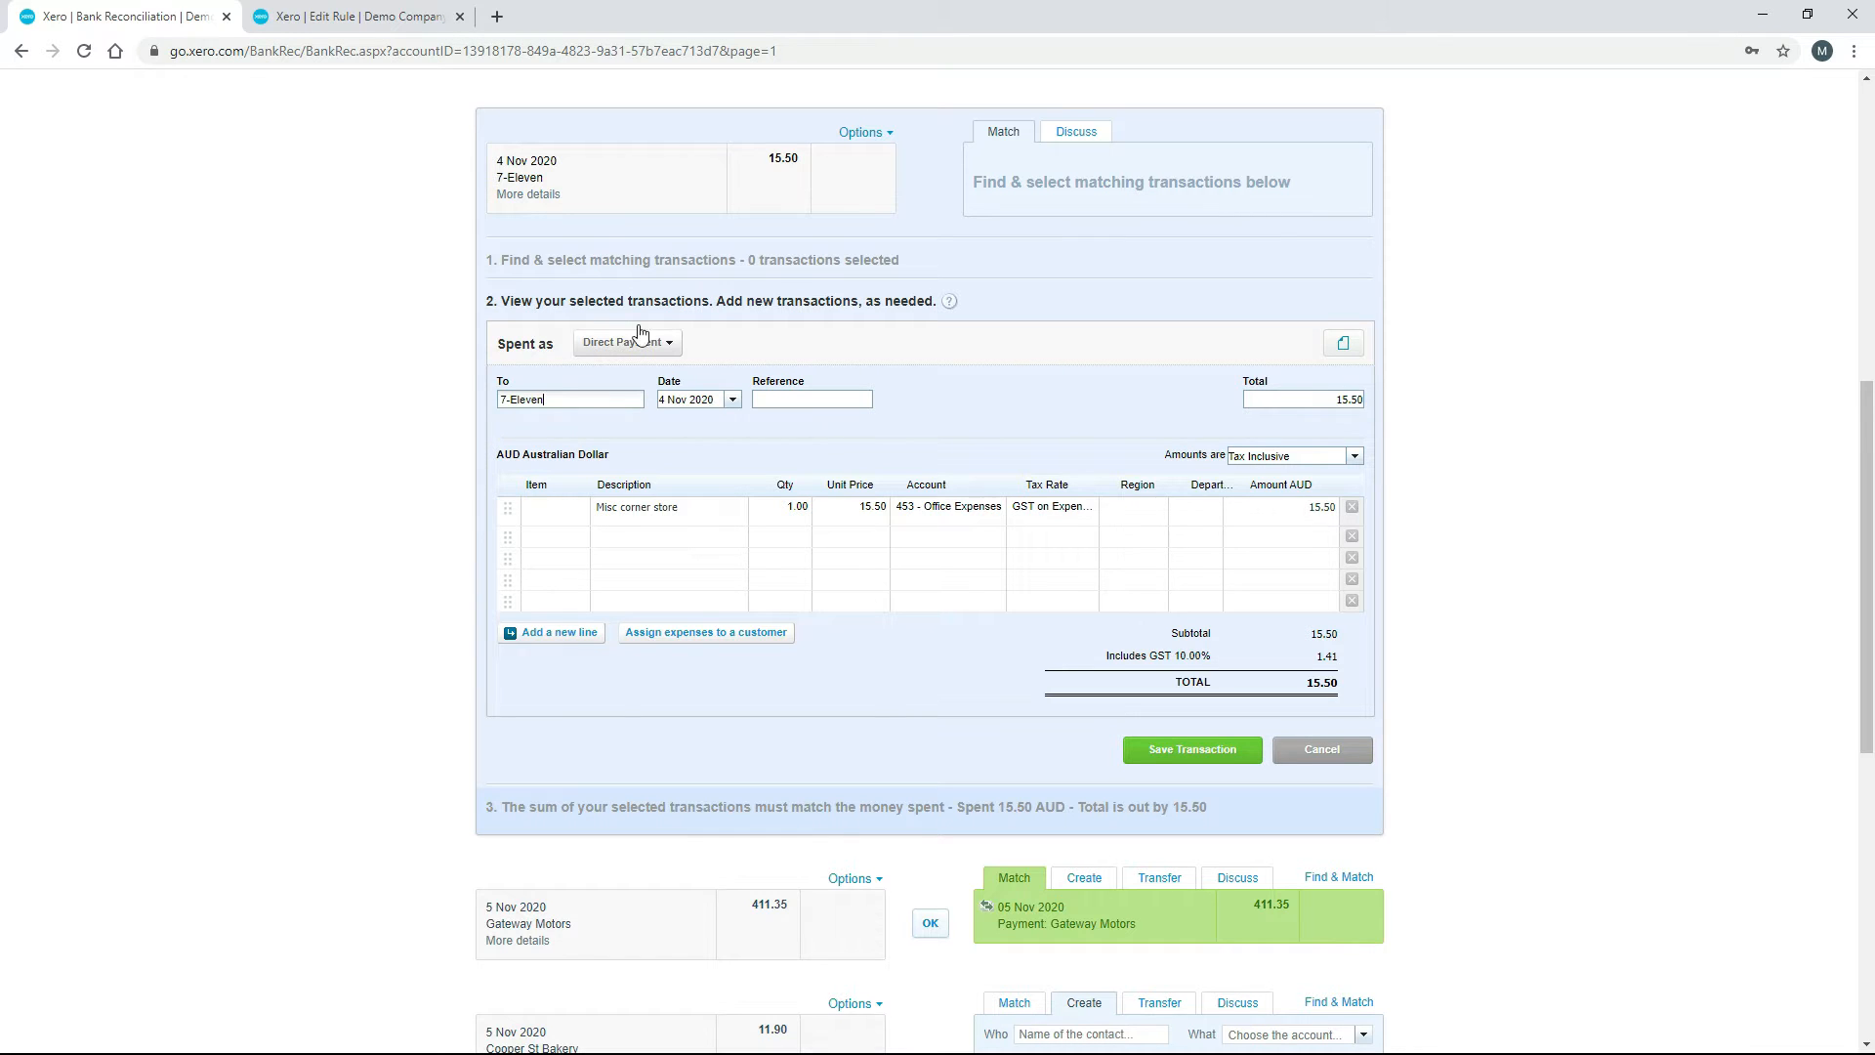
left_click(368, 13)
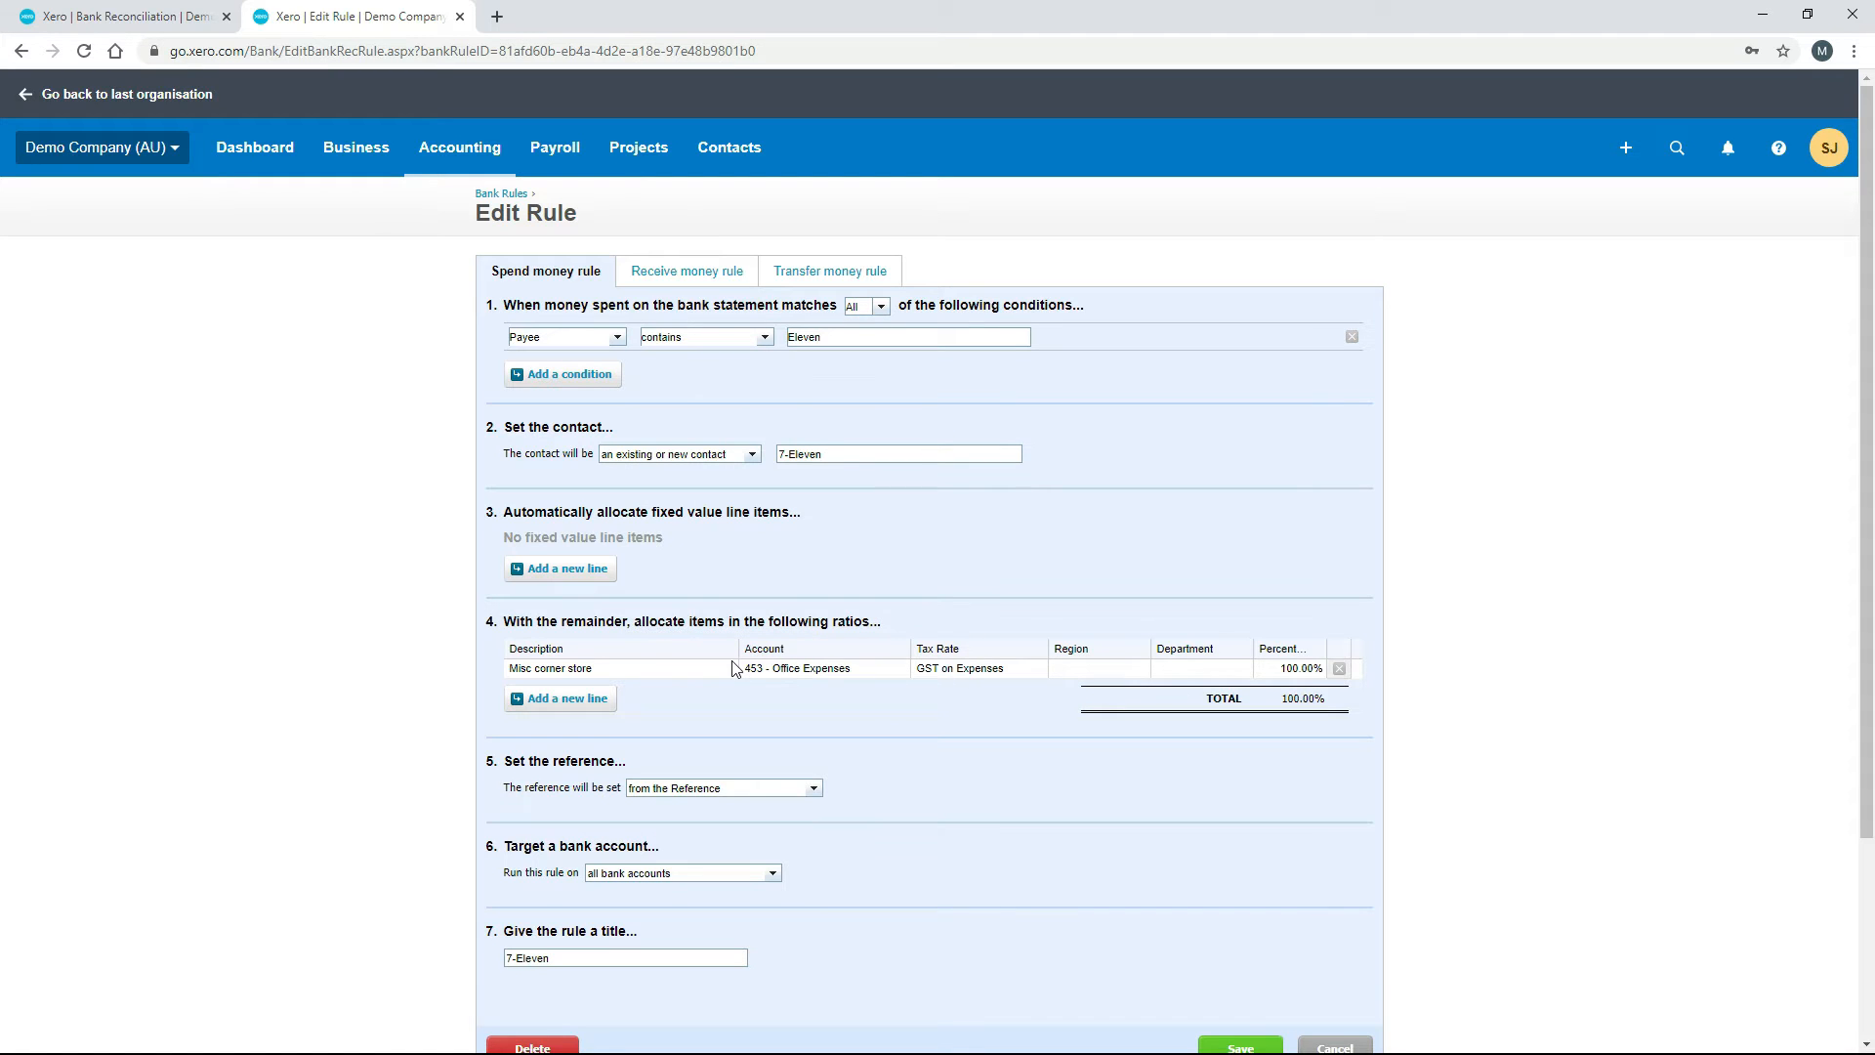
left_click(176, 14)
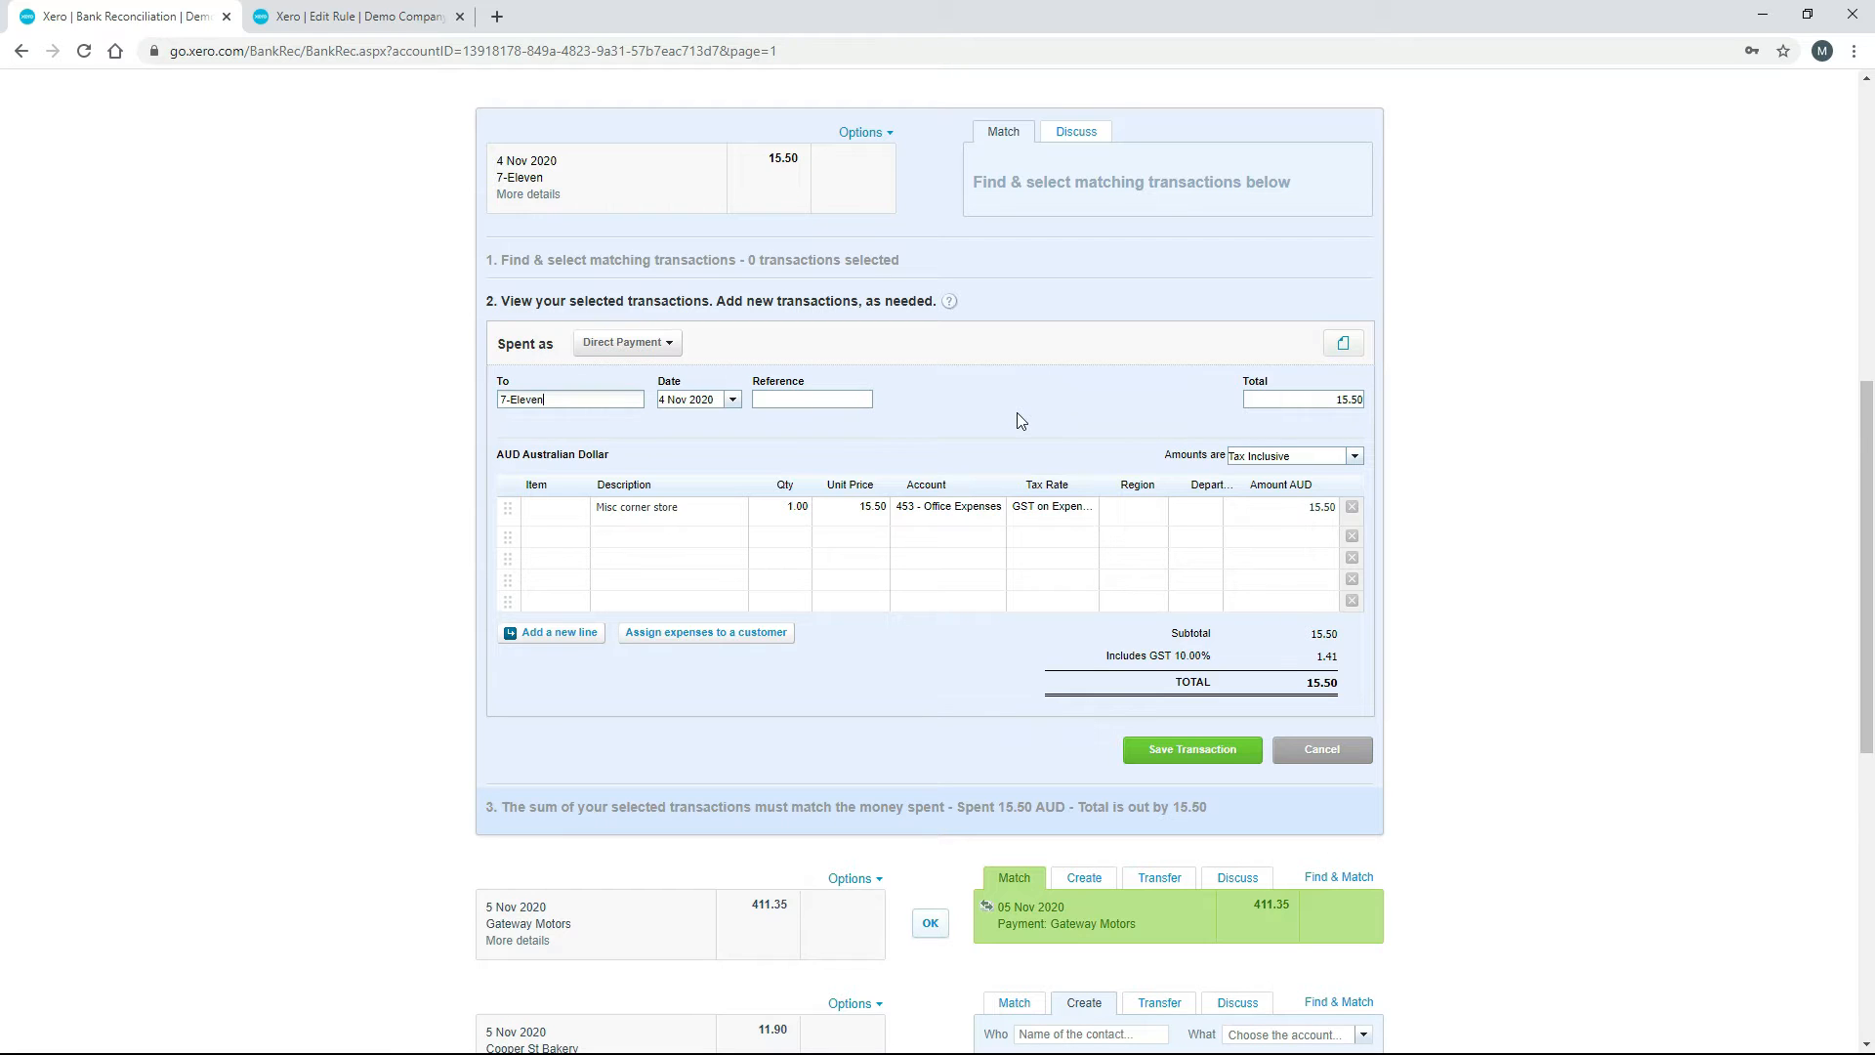
Save the 7-Eleven direct payment and reconcile it with the 4 Nov 2020 statement line.
left_click(1179, 760)
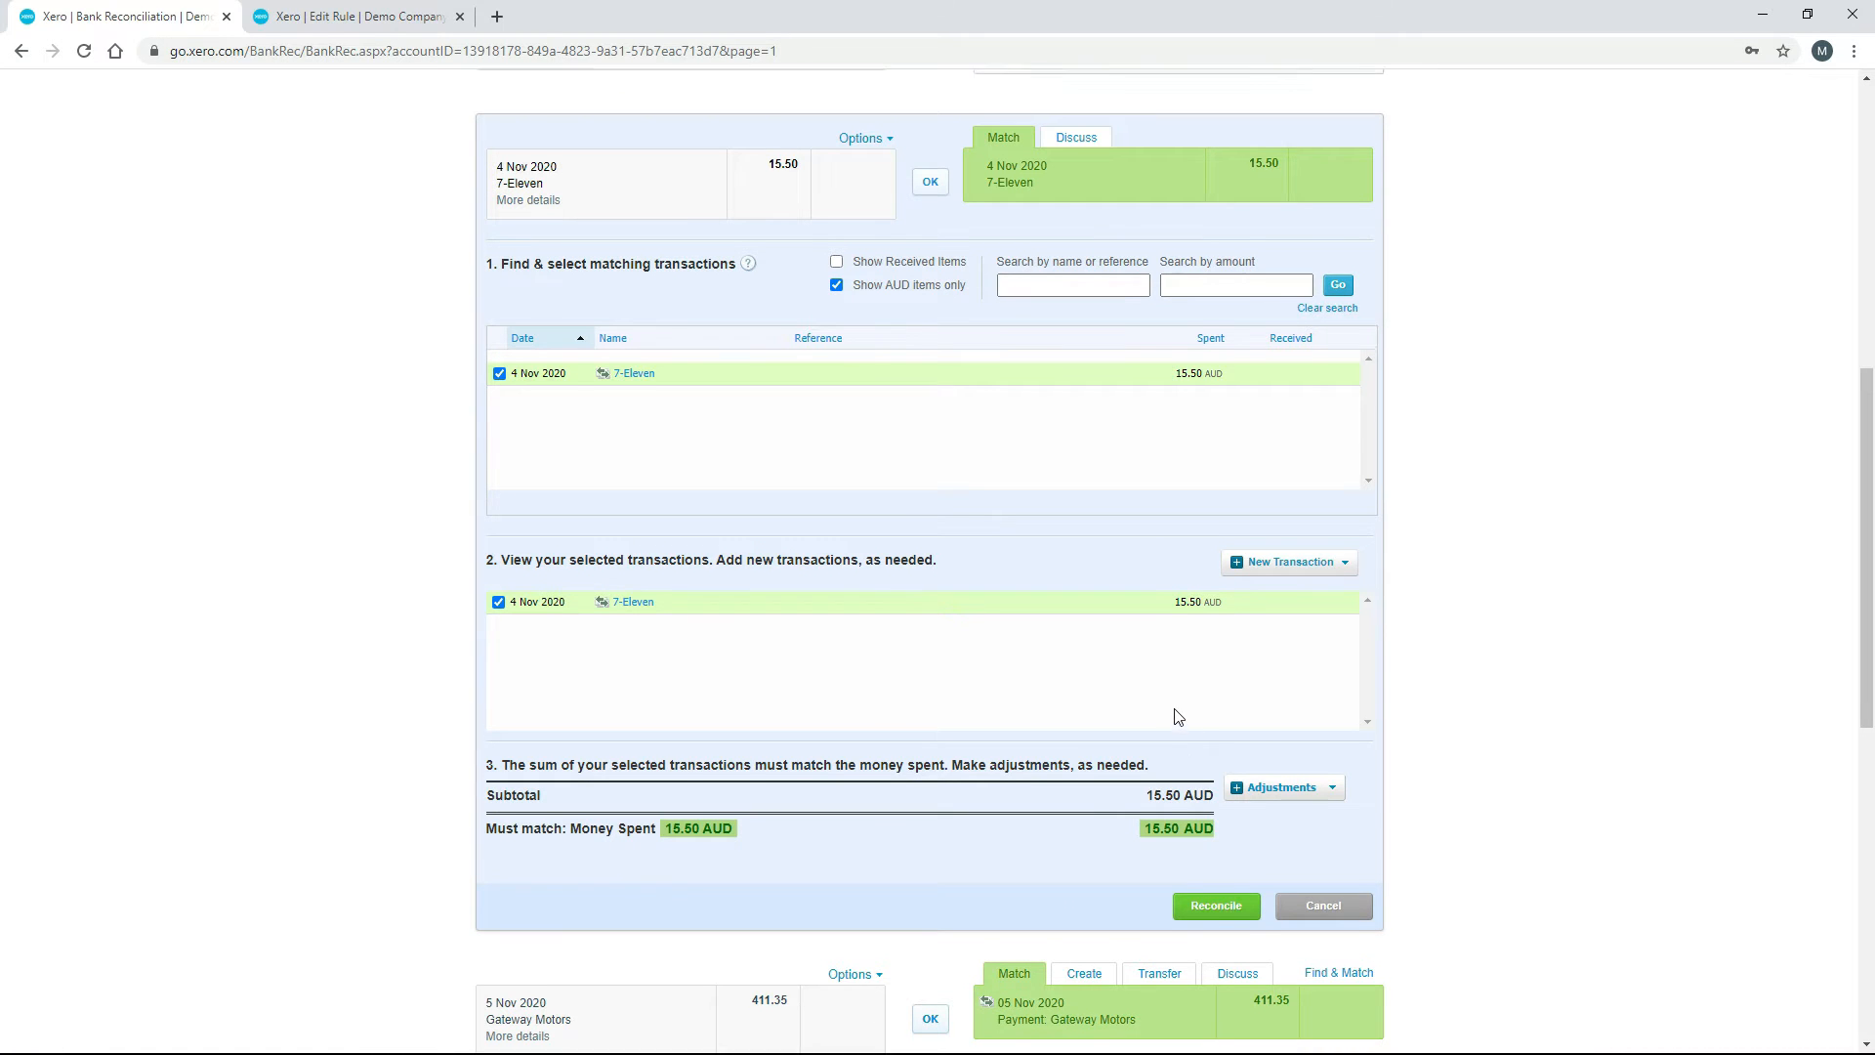
scroll(1176, 712, "up", 3)
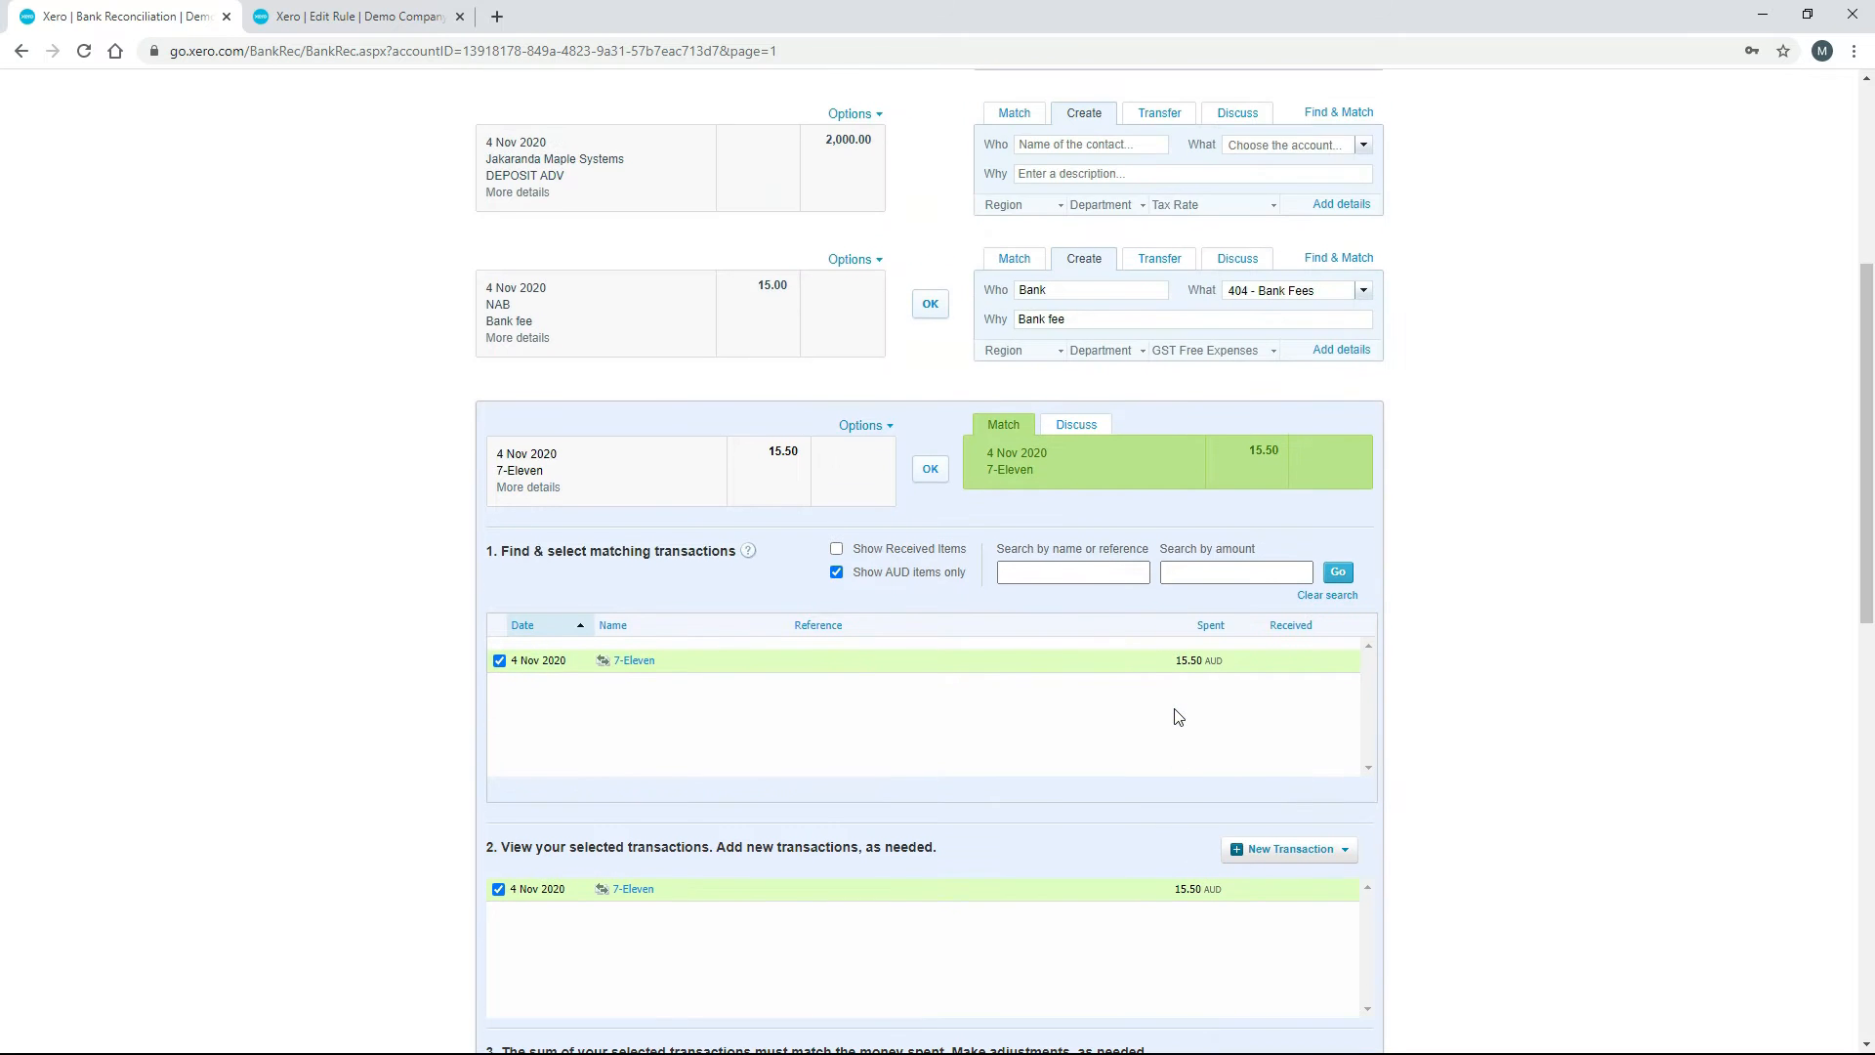
left_click(929, 471)
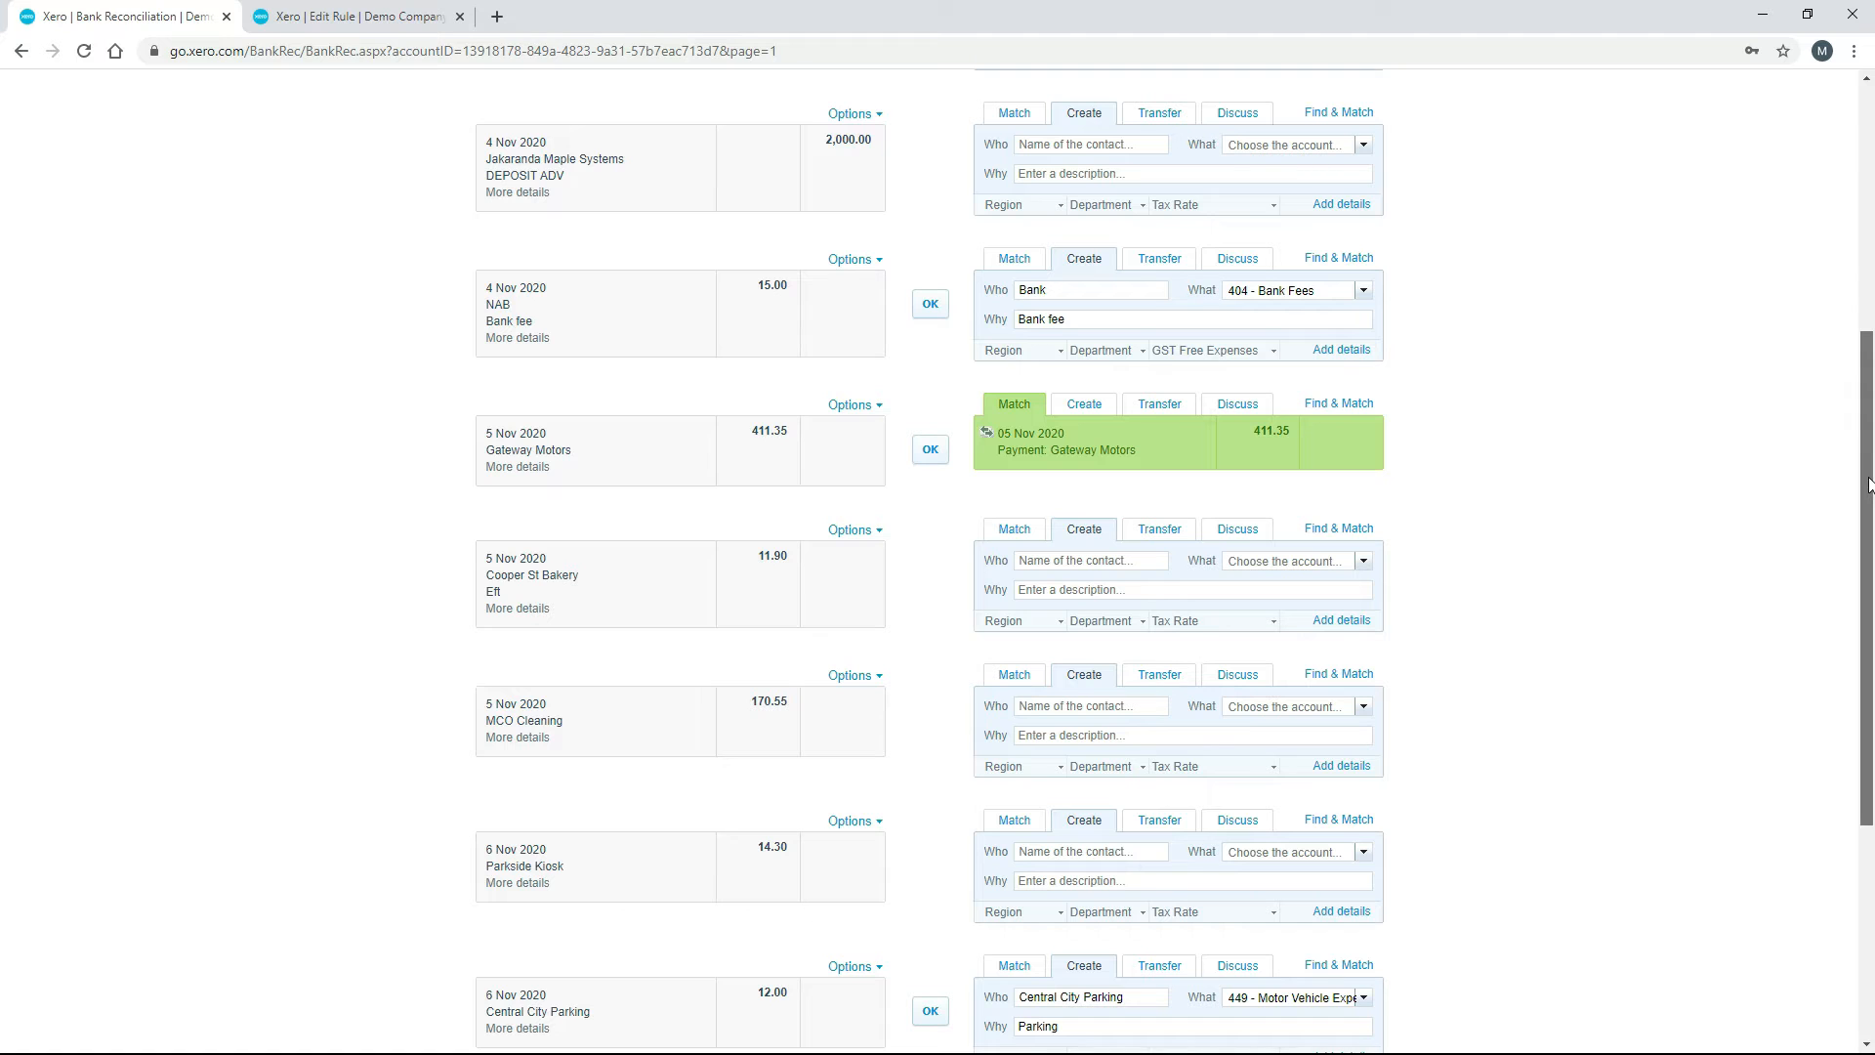
Reconcile the 9 Nov 2020 7-Eleven line on the second page of statement lines by accepting its suggested bank rule.
left_click_drag(1868, 485, 1849, 657)
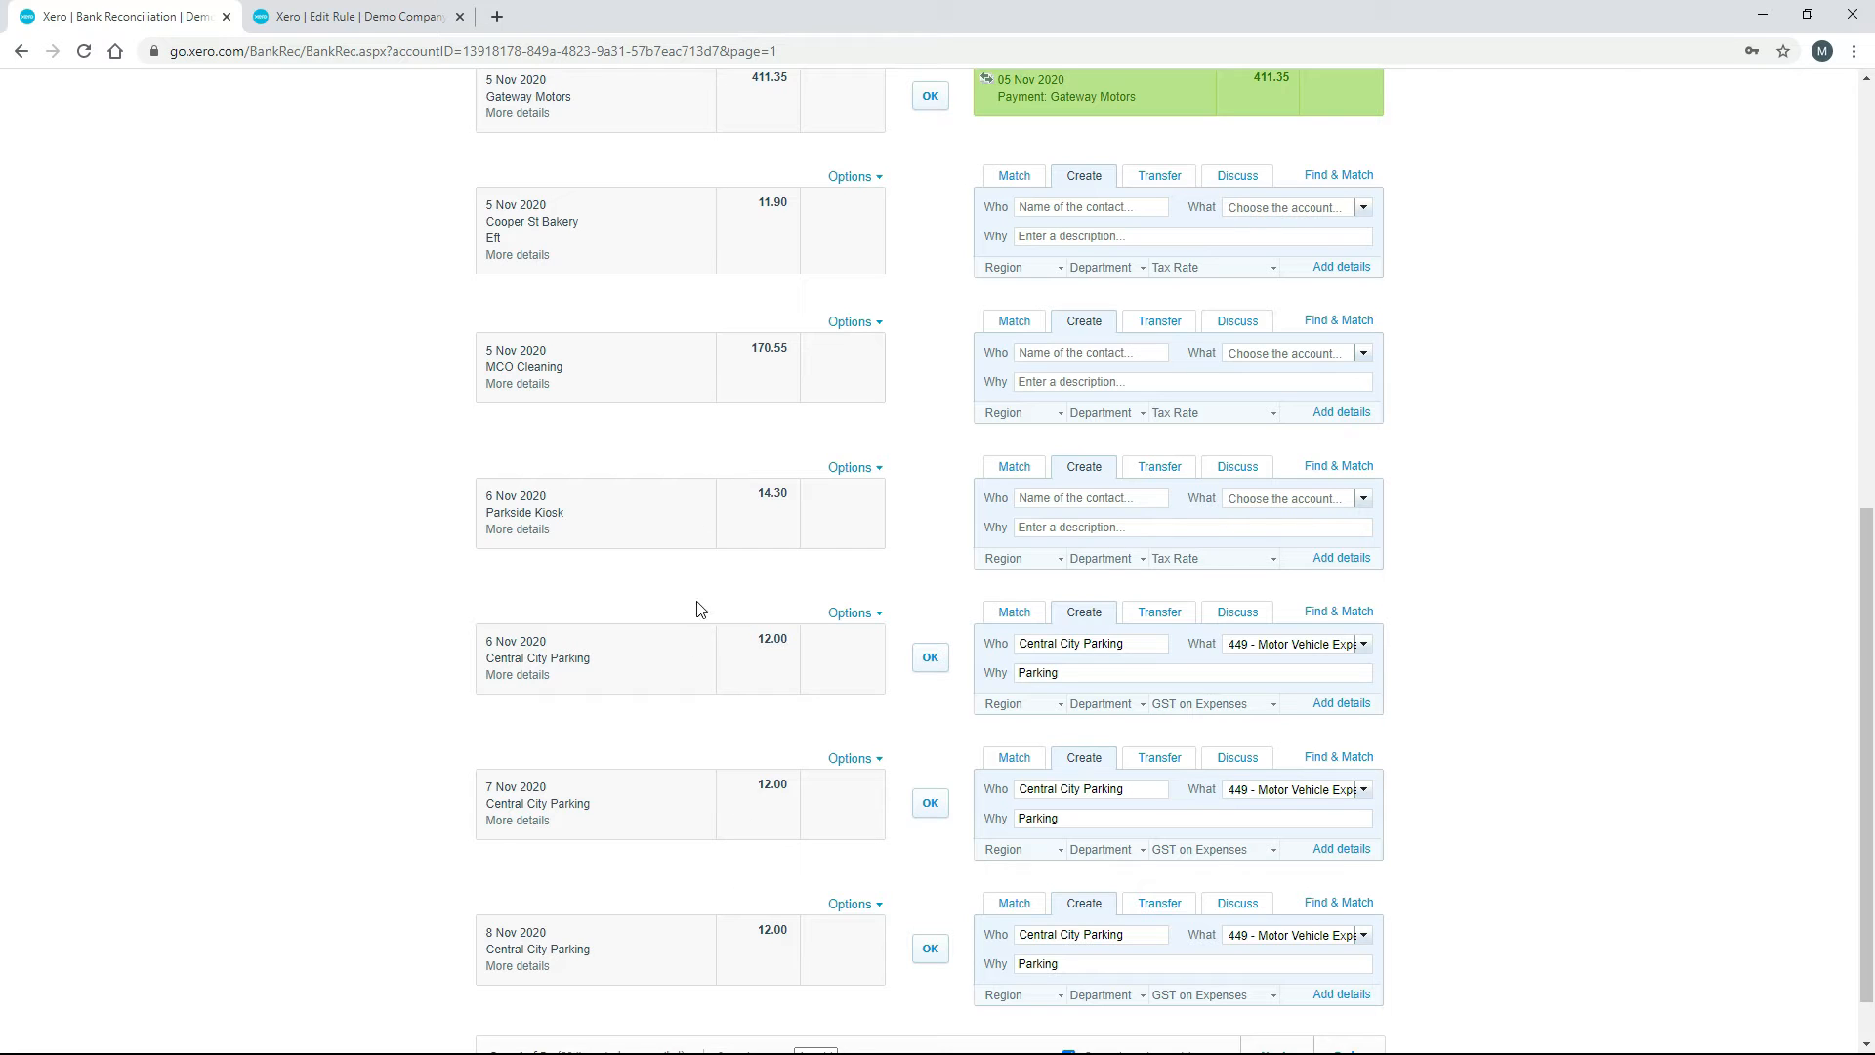
scroll(698, 860, "down", 1)
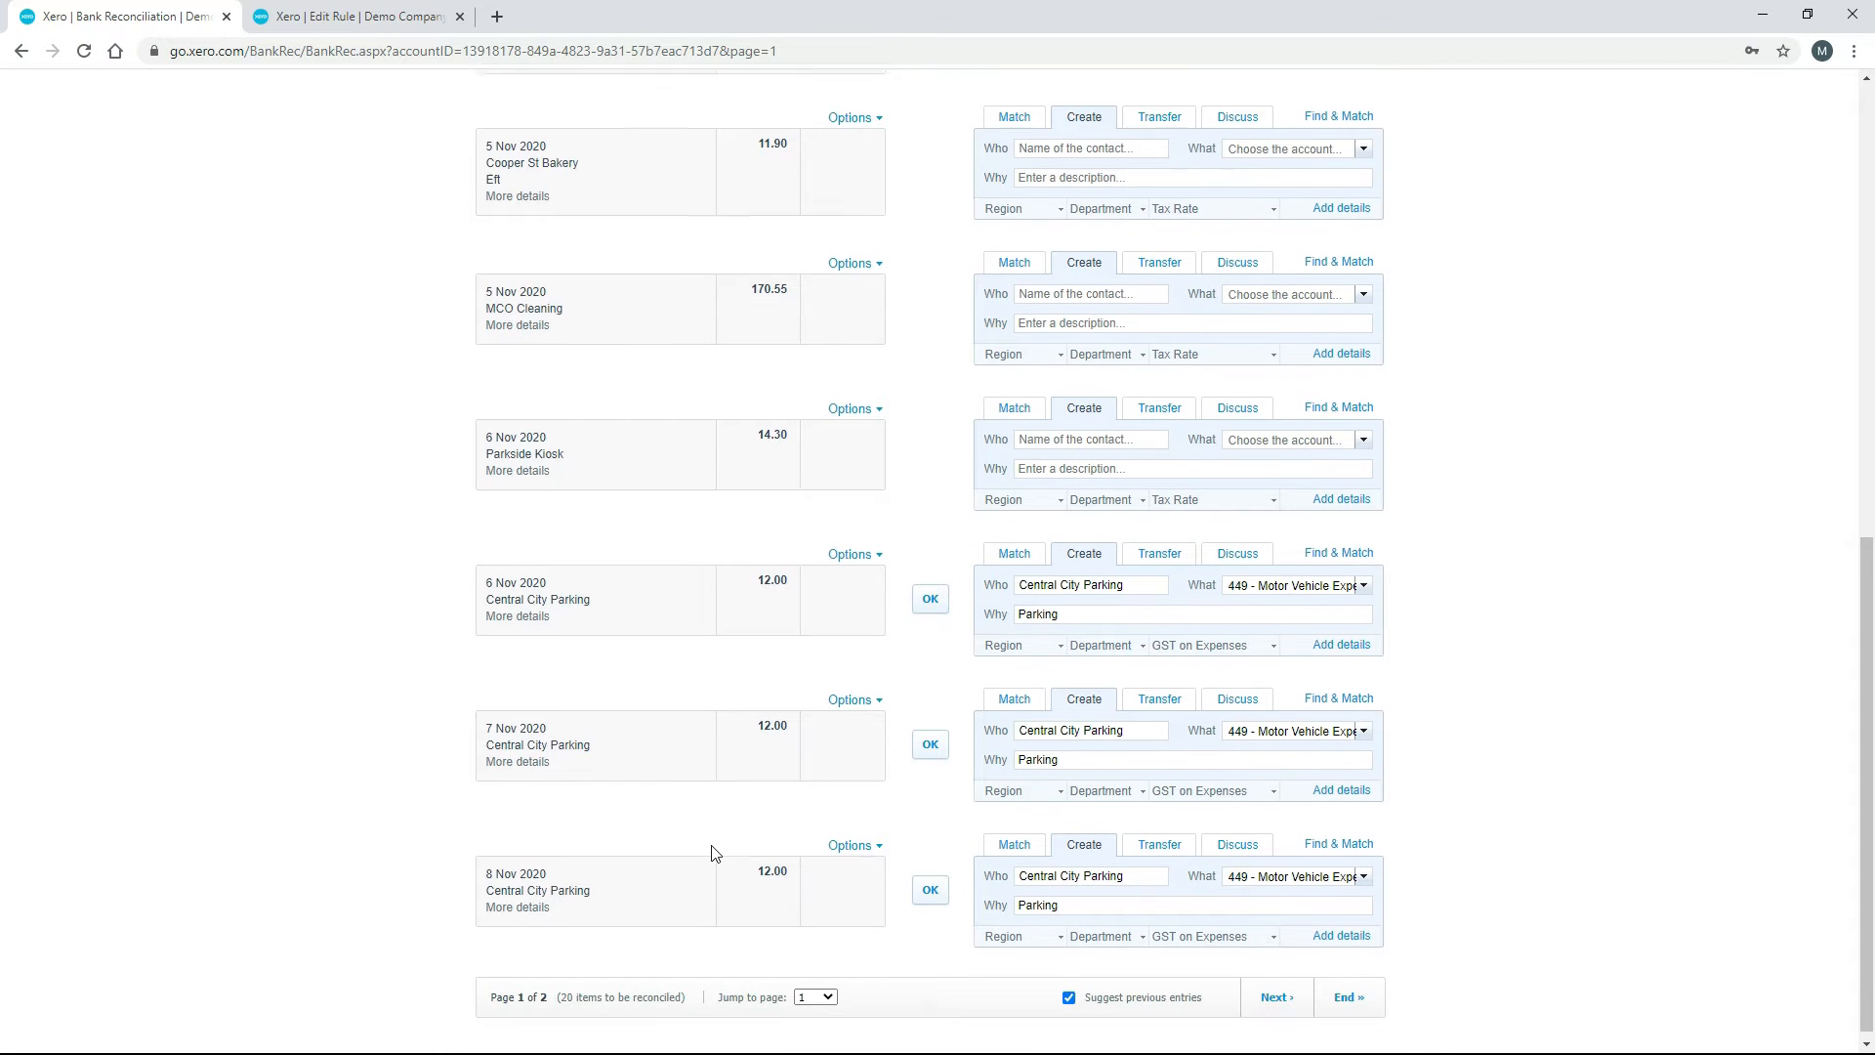
left_click(1278, 990)
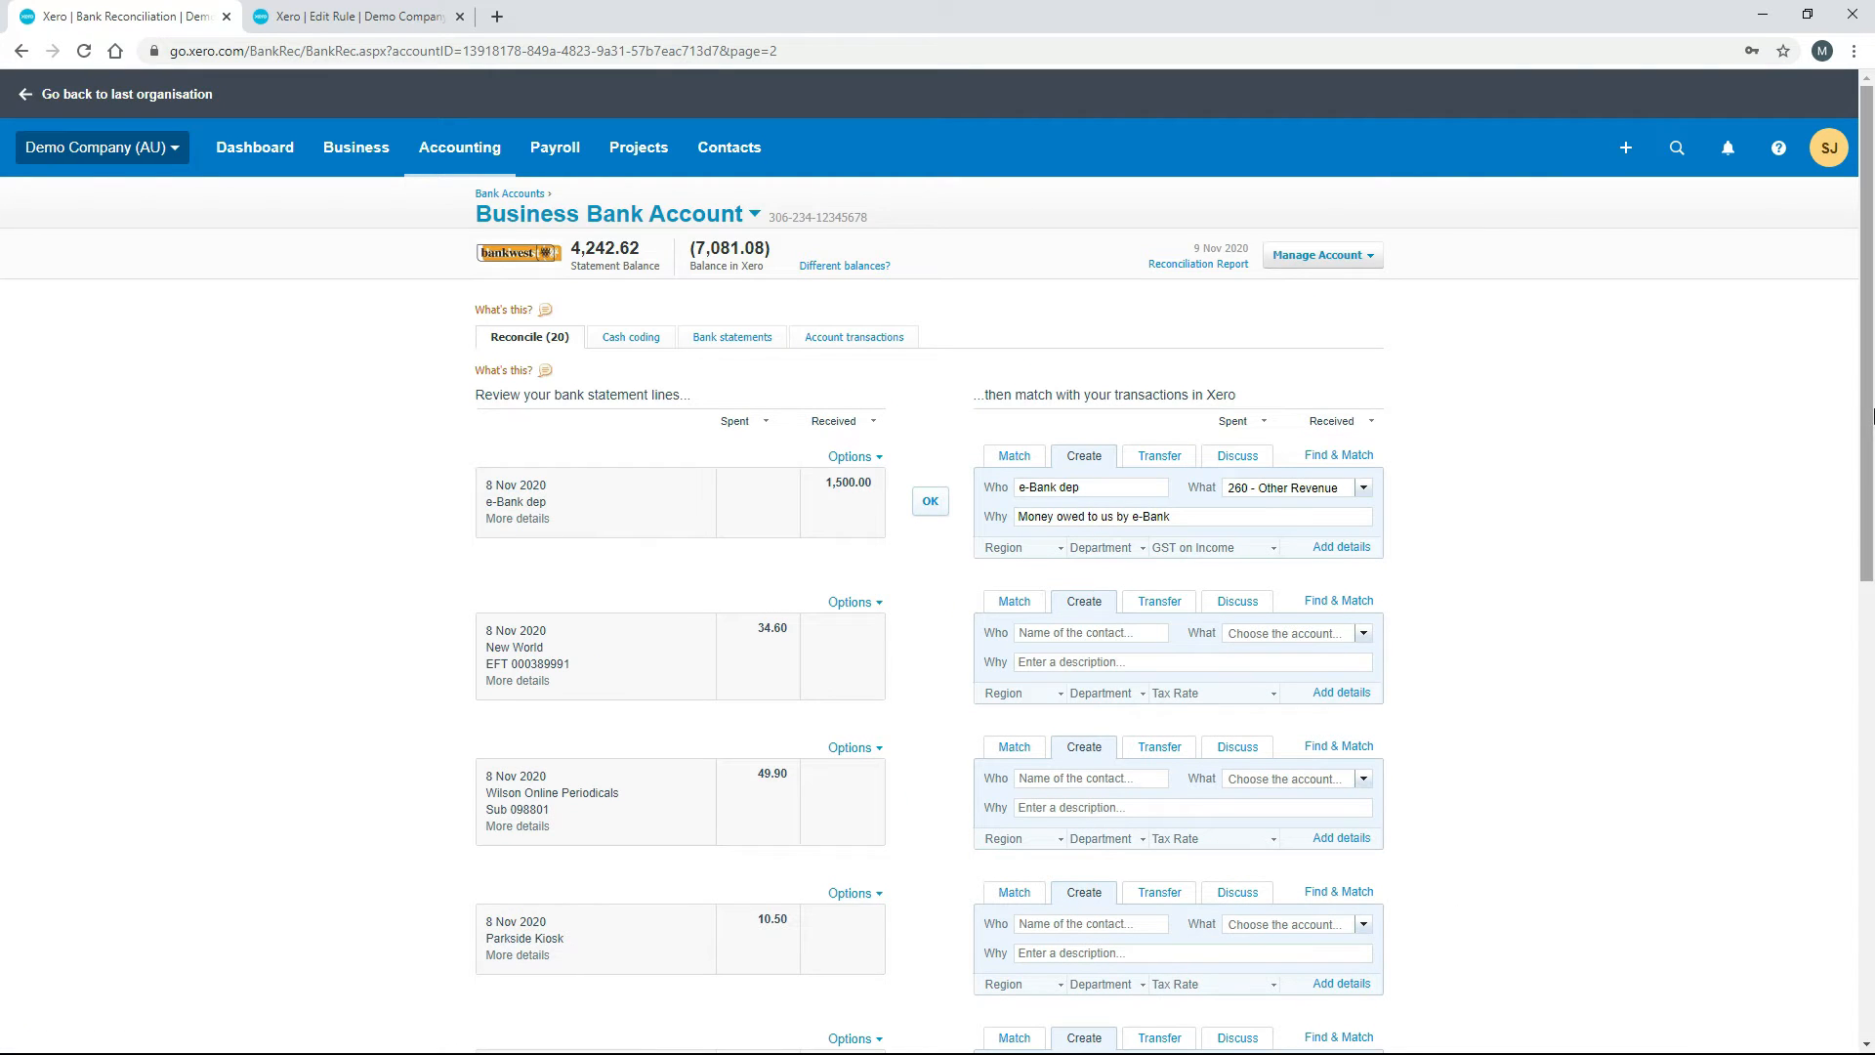
left_click_drag(1867, 424, 1836, 818)
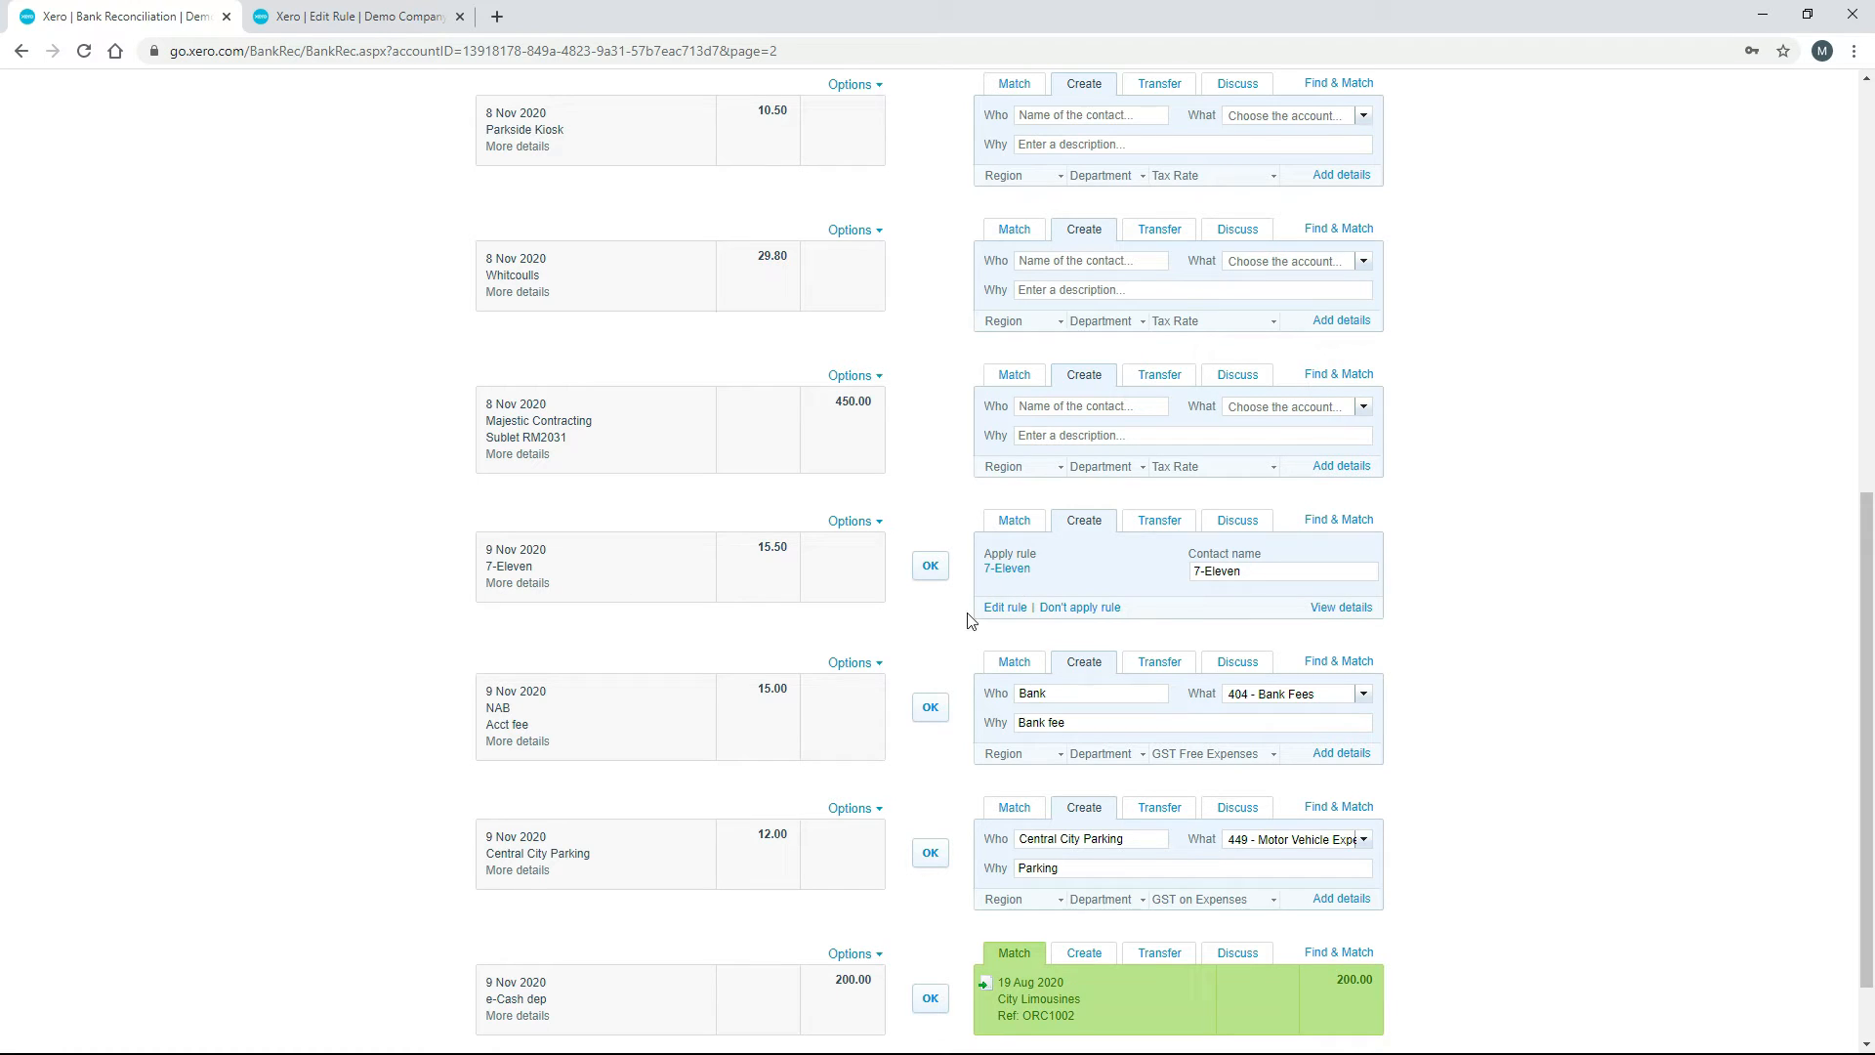
left_click(930, 573)
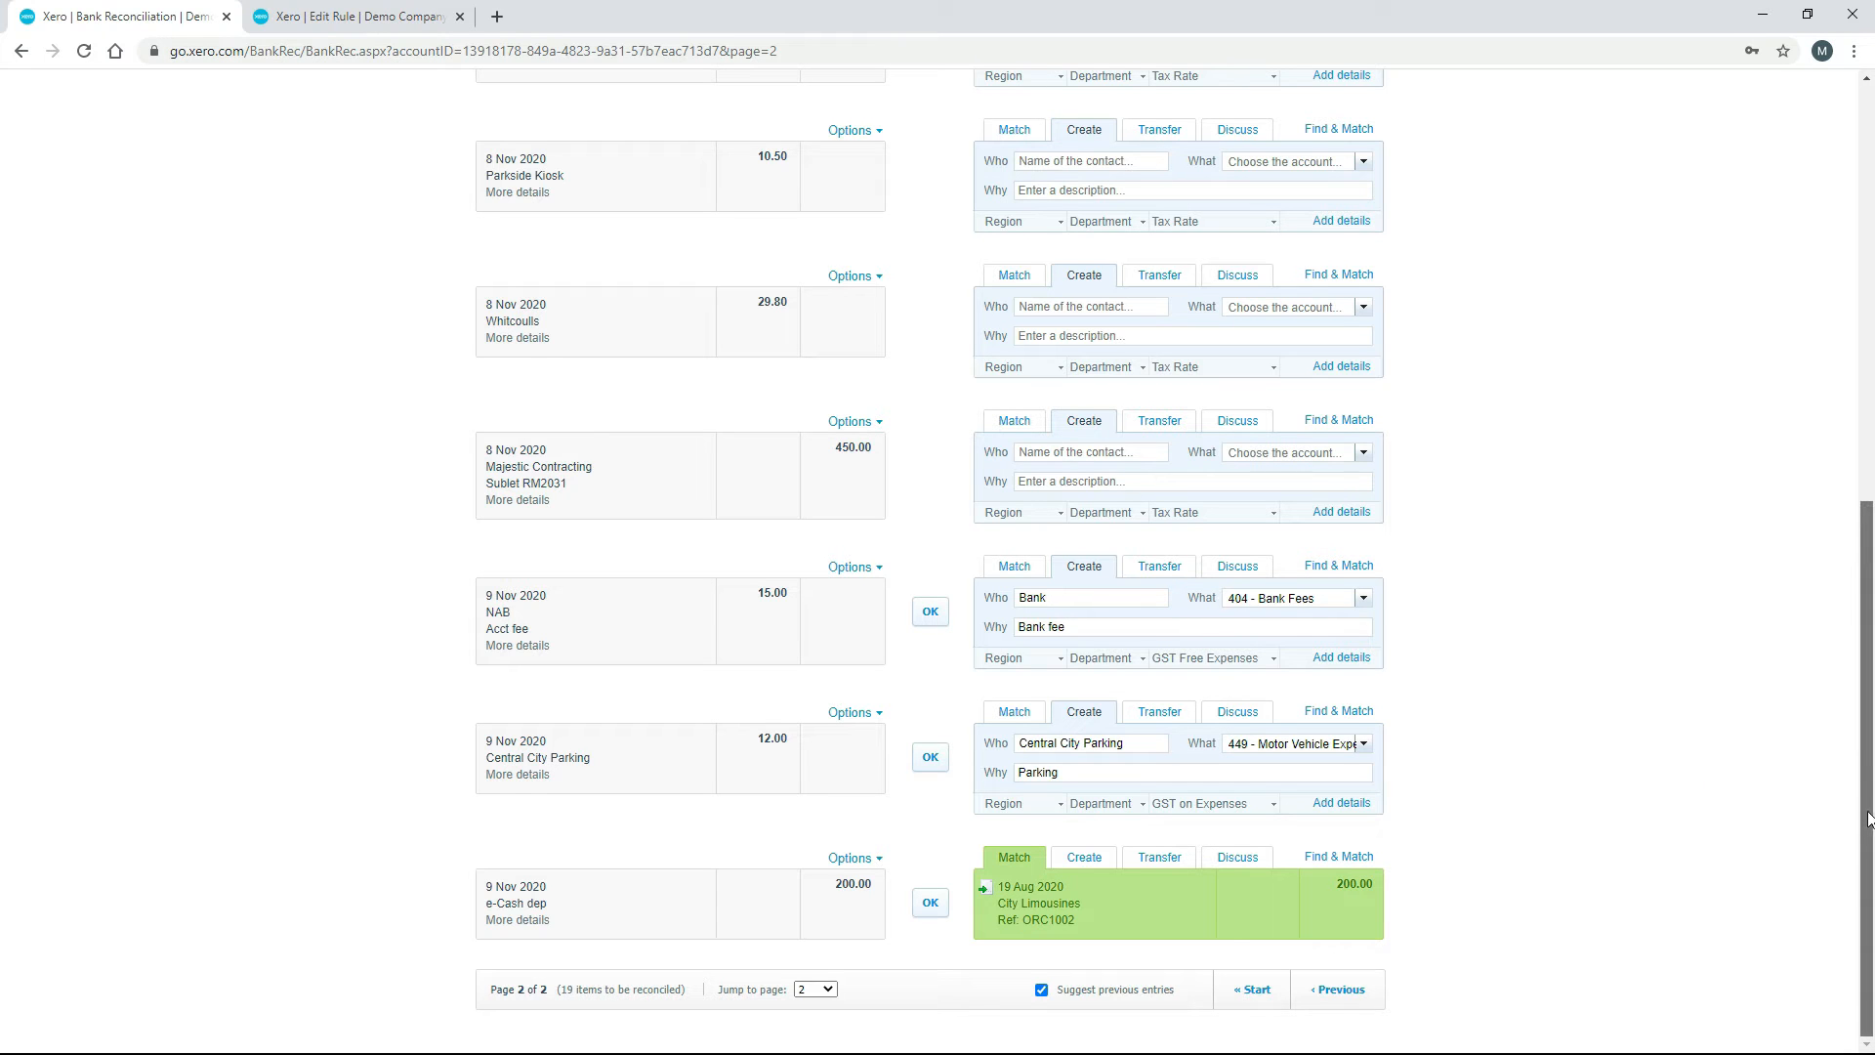
left_click_drag(1868, 826, 1867, 409)
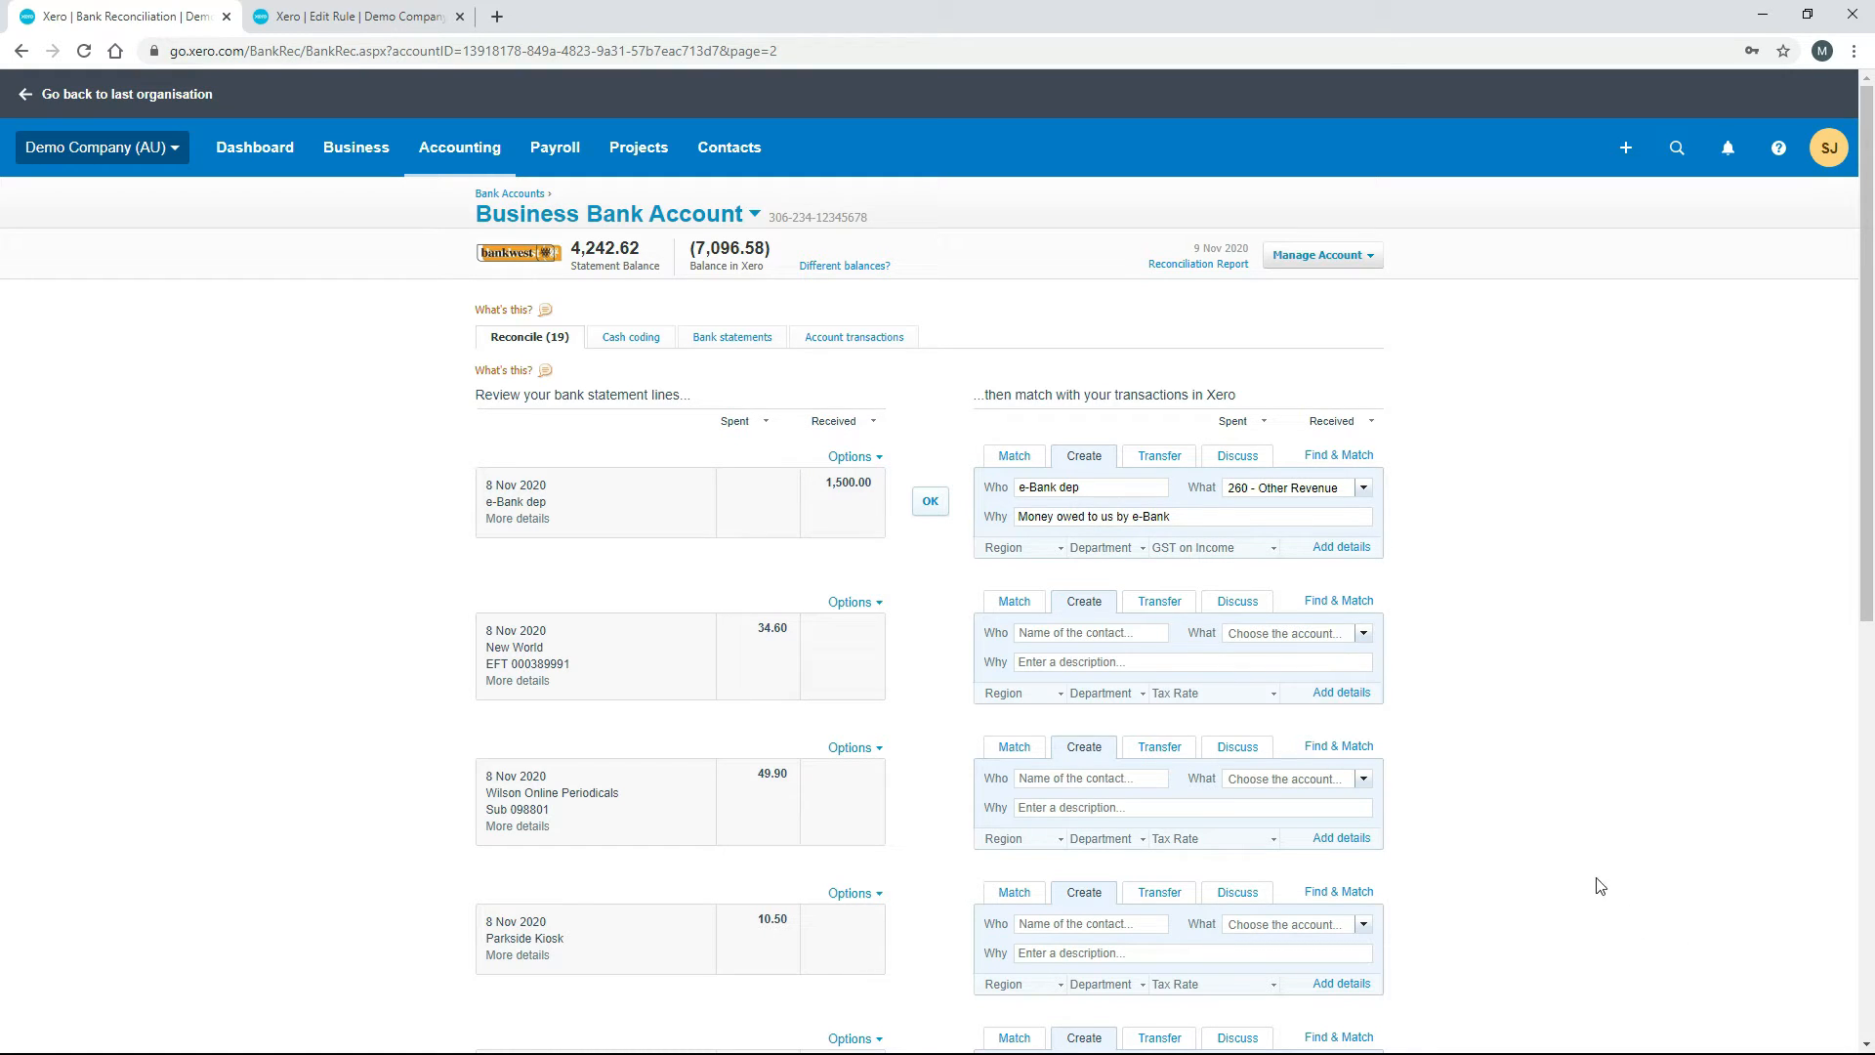
Return to the first page of statement lines and start creating a spend money bank rule.
scroll(1539, 862, "down", 10)
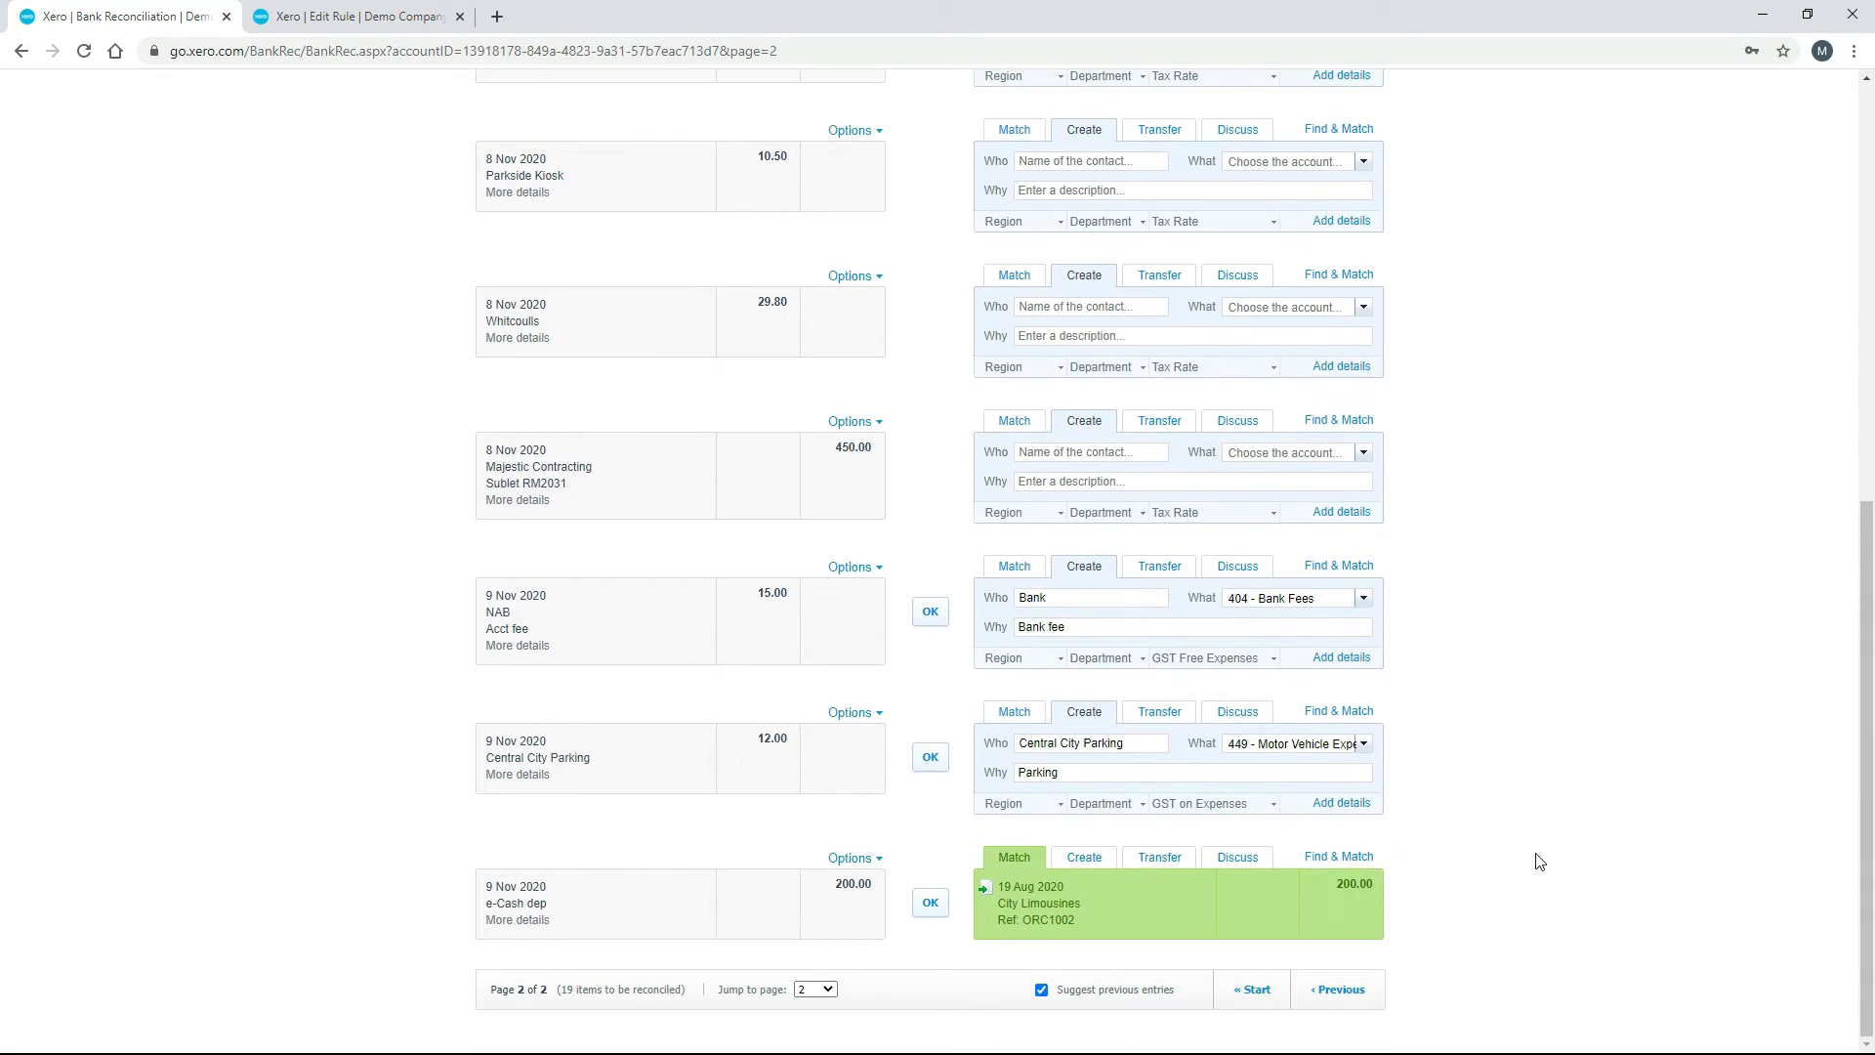
left_click(1262, 996)
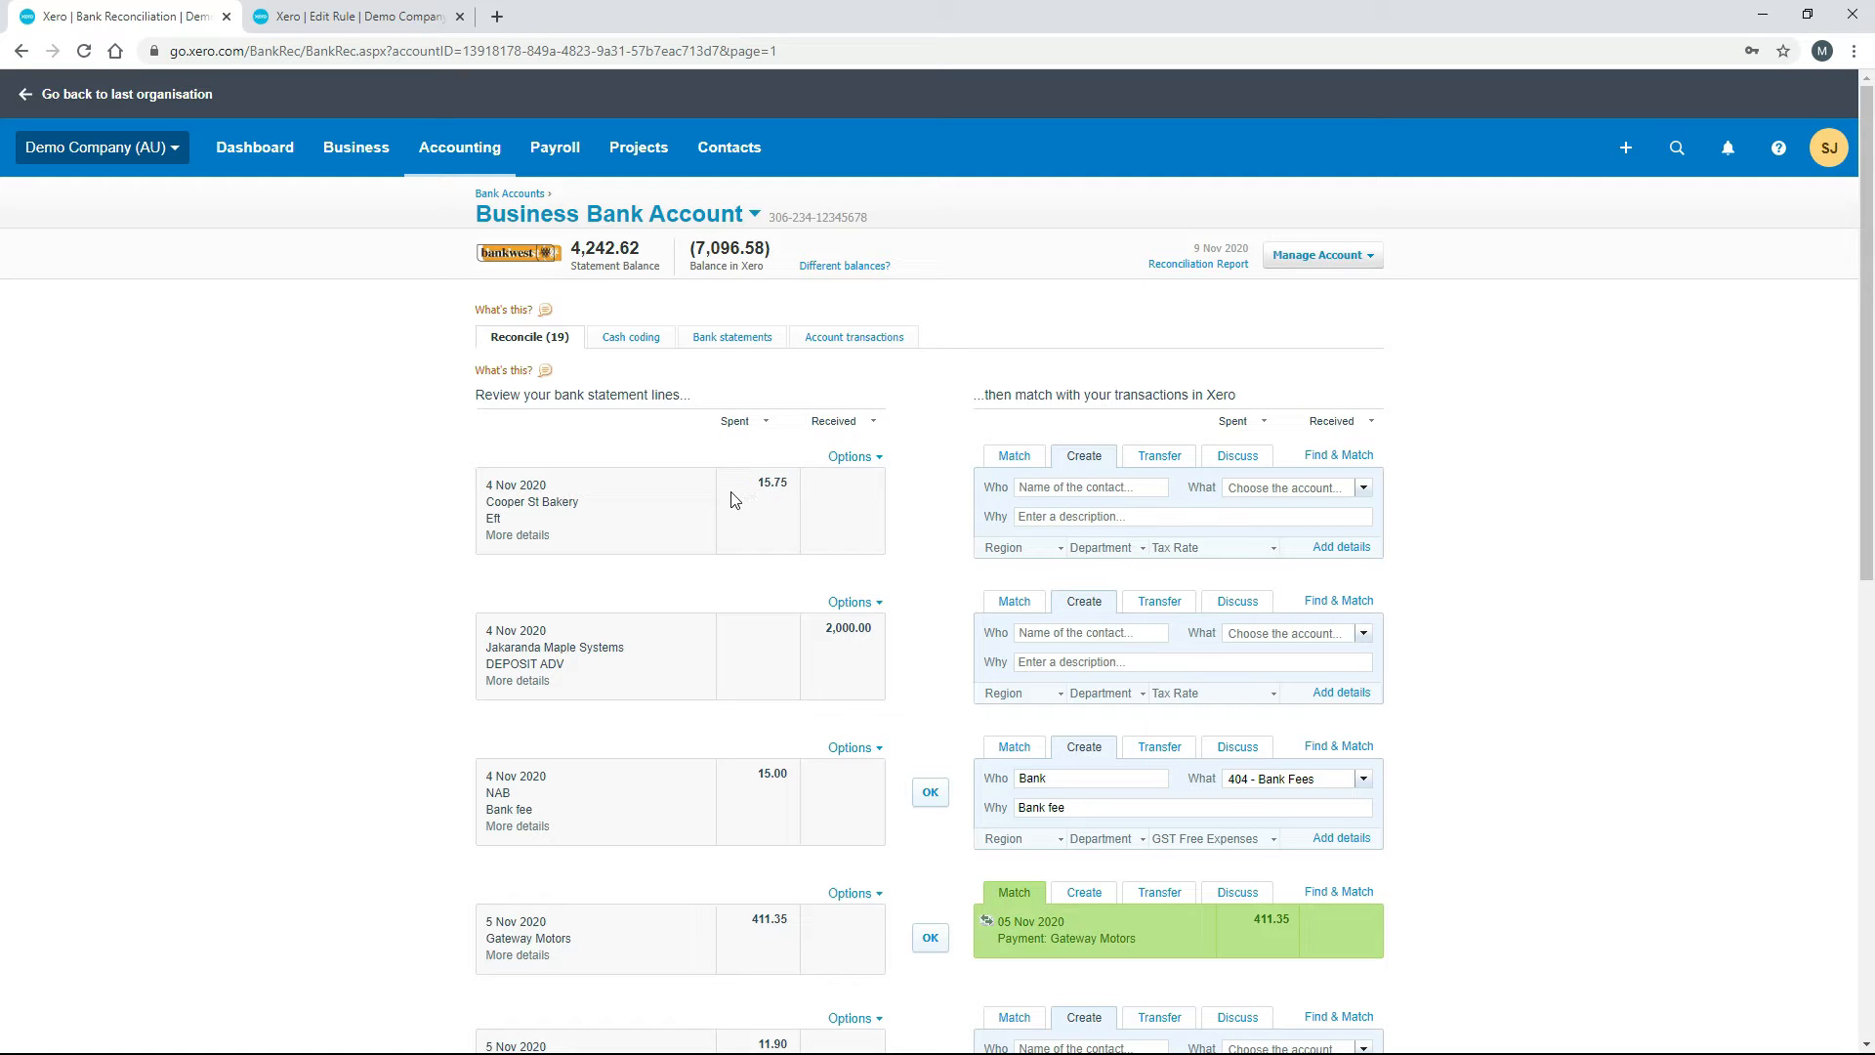
left_click(398, 20)
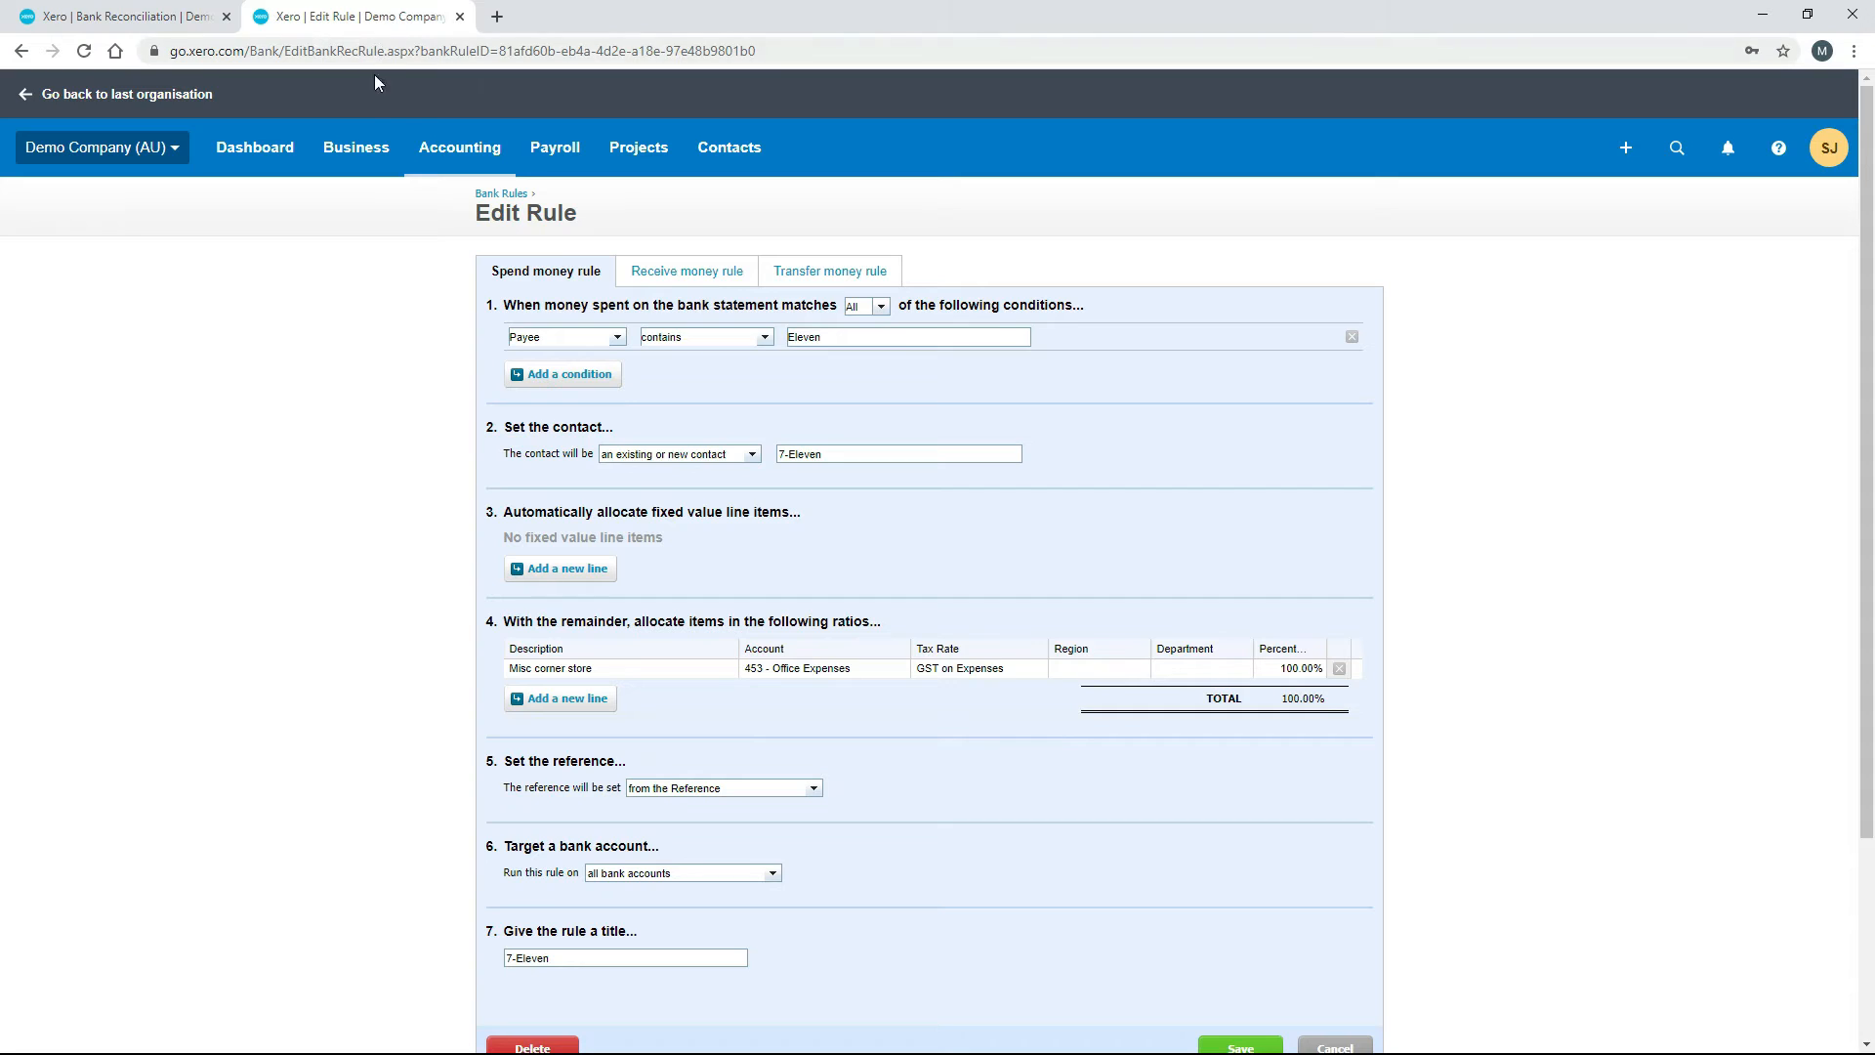
left_click(501, 193)
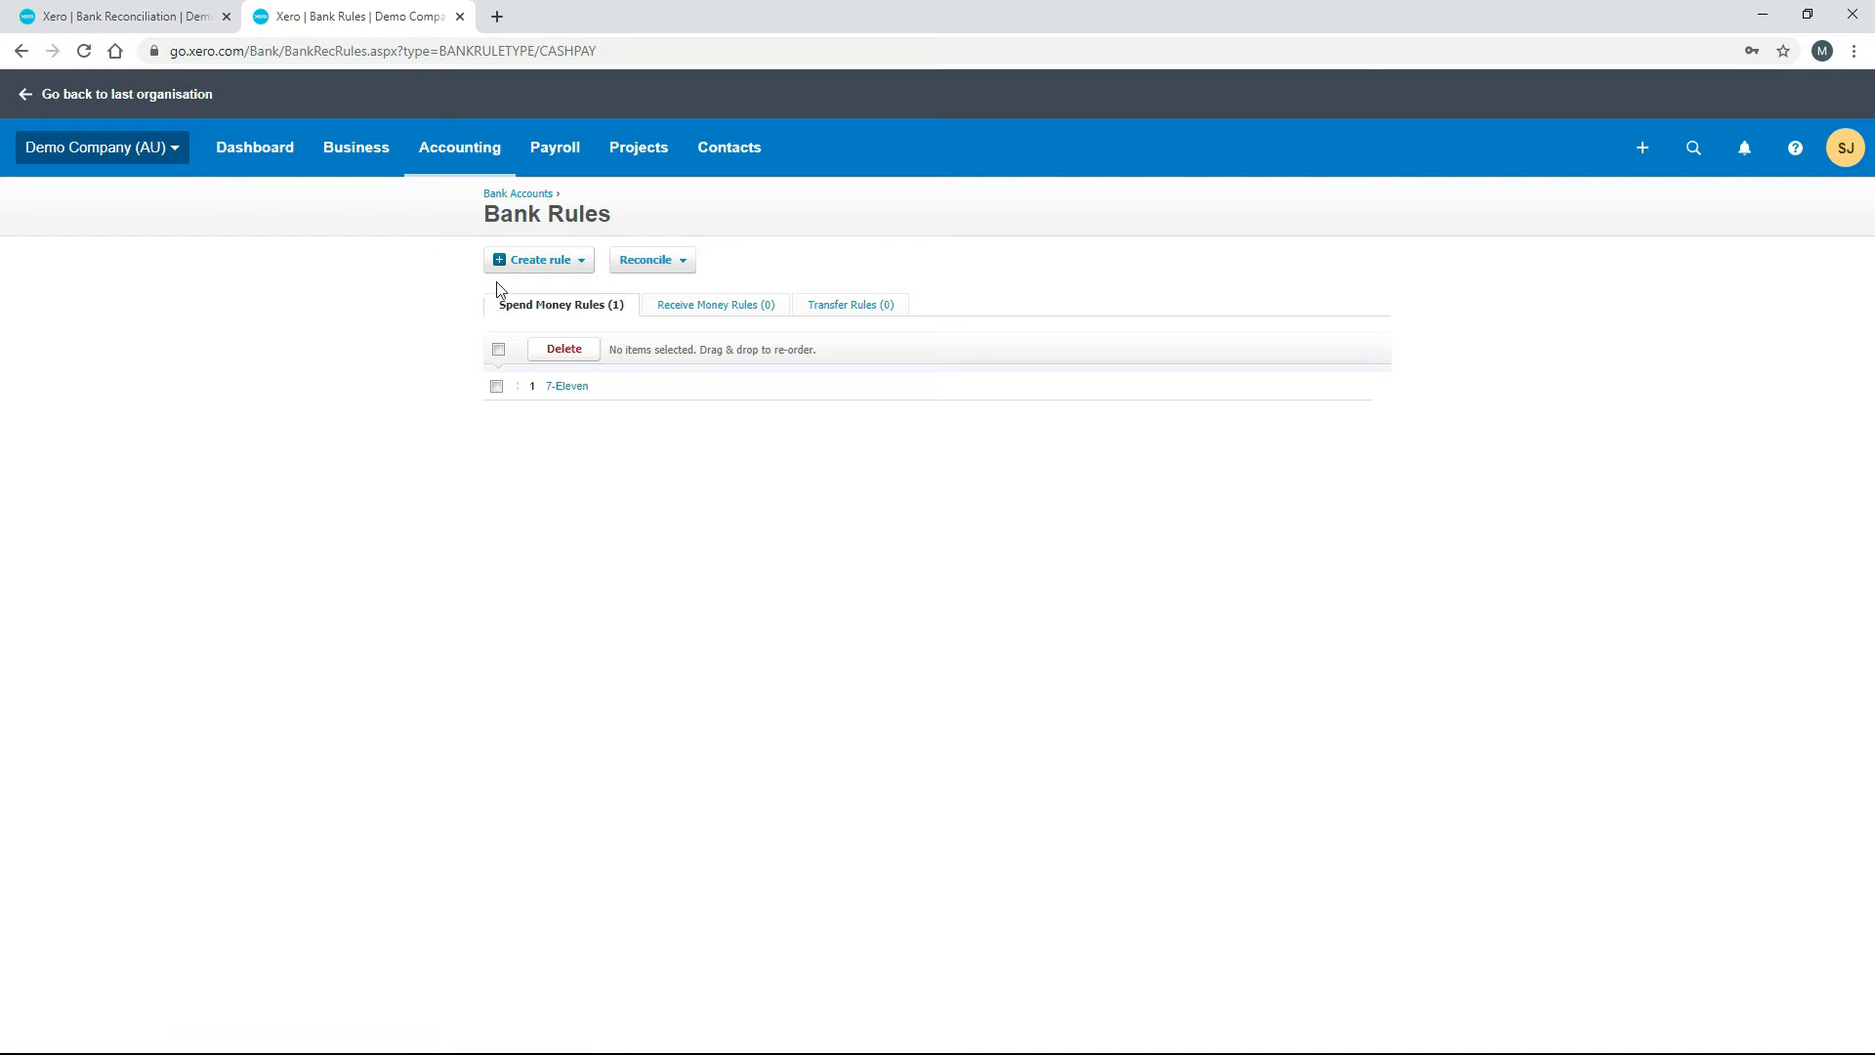
left_click(551, 268)
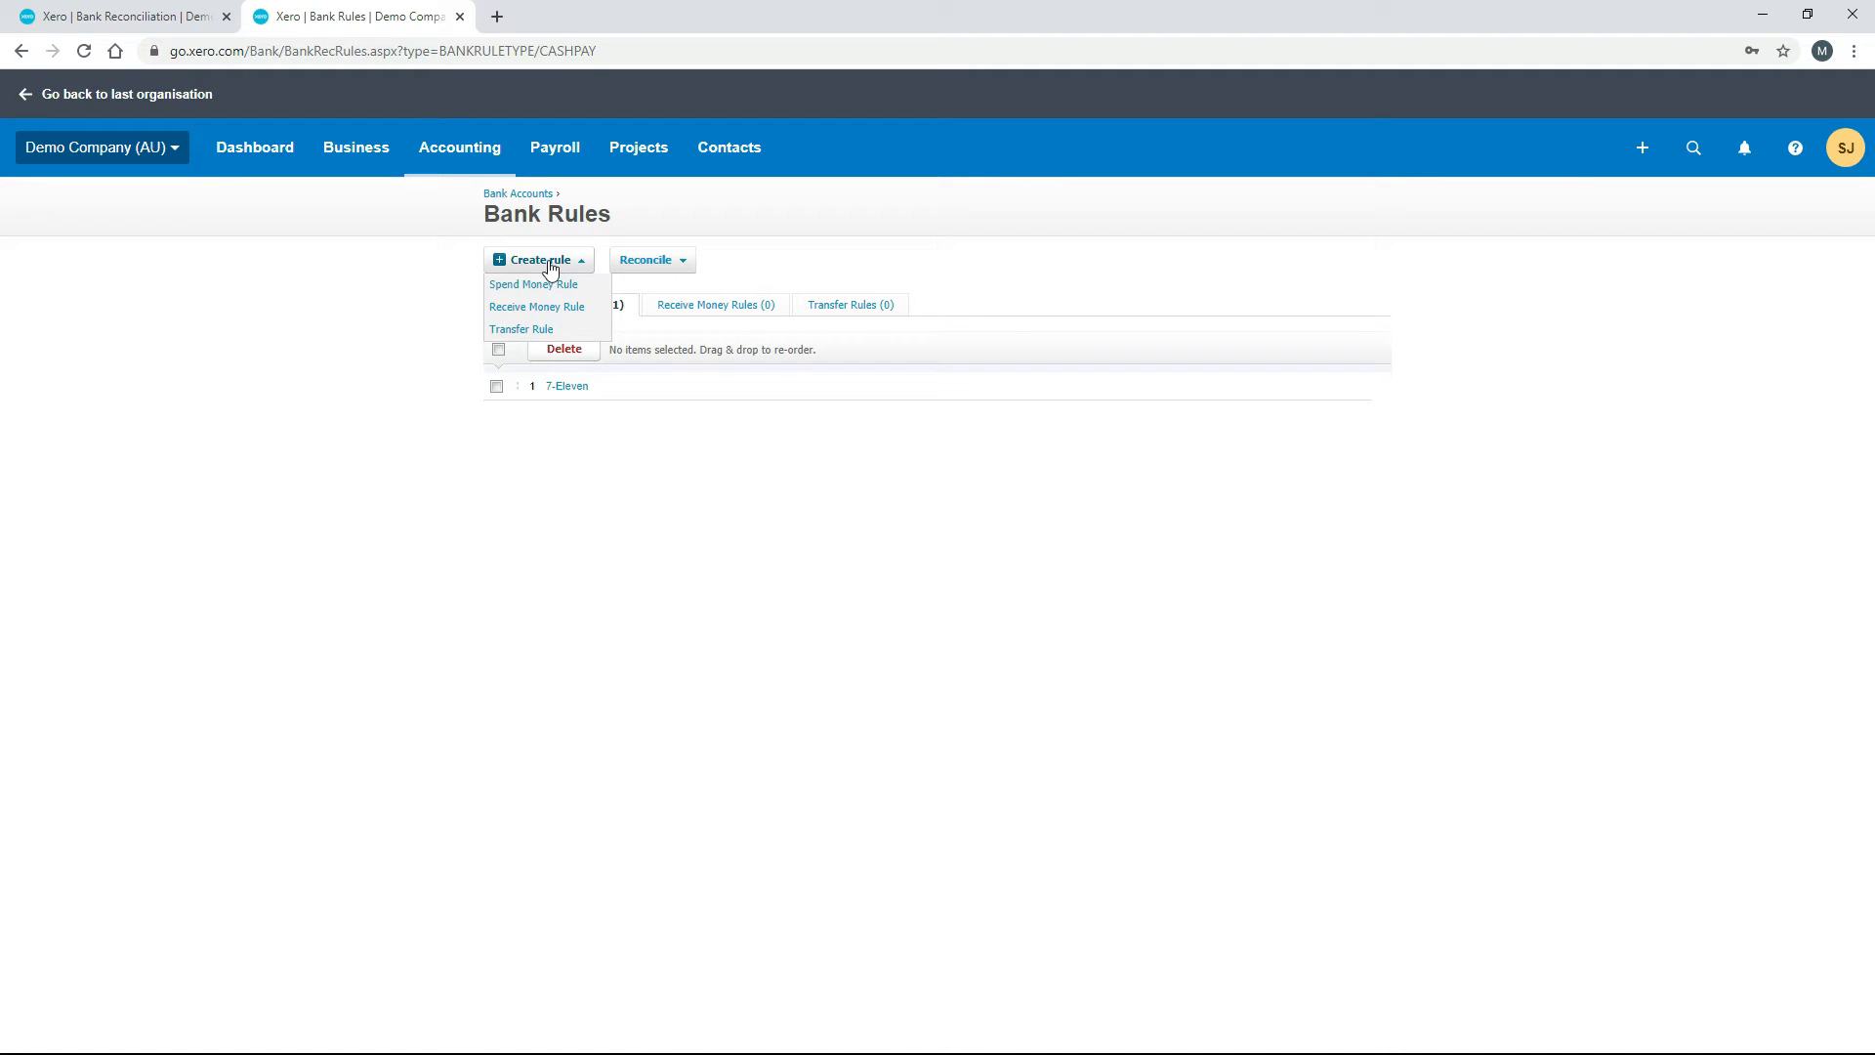
left_click(555, 286)
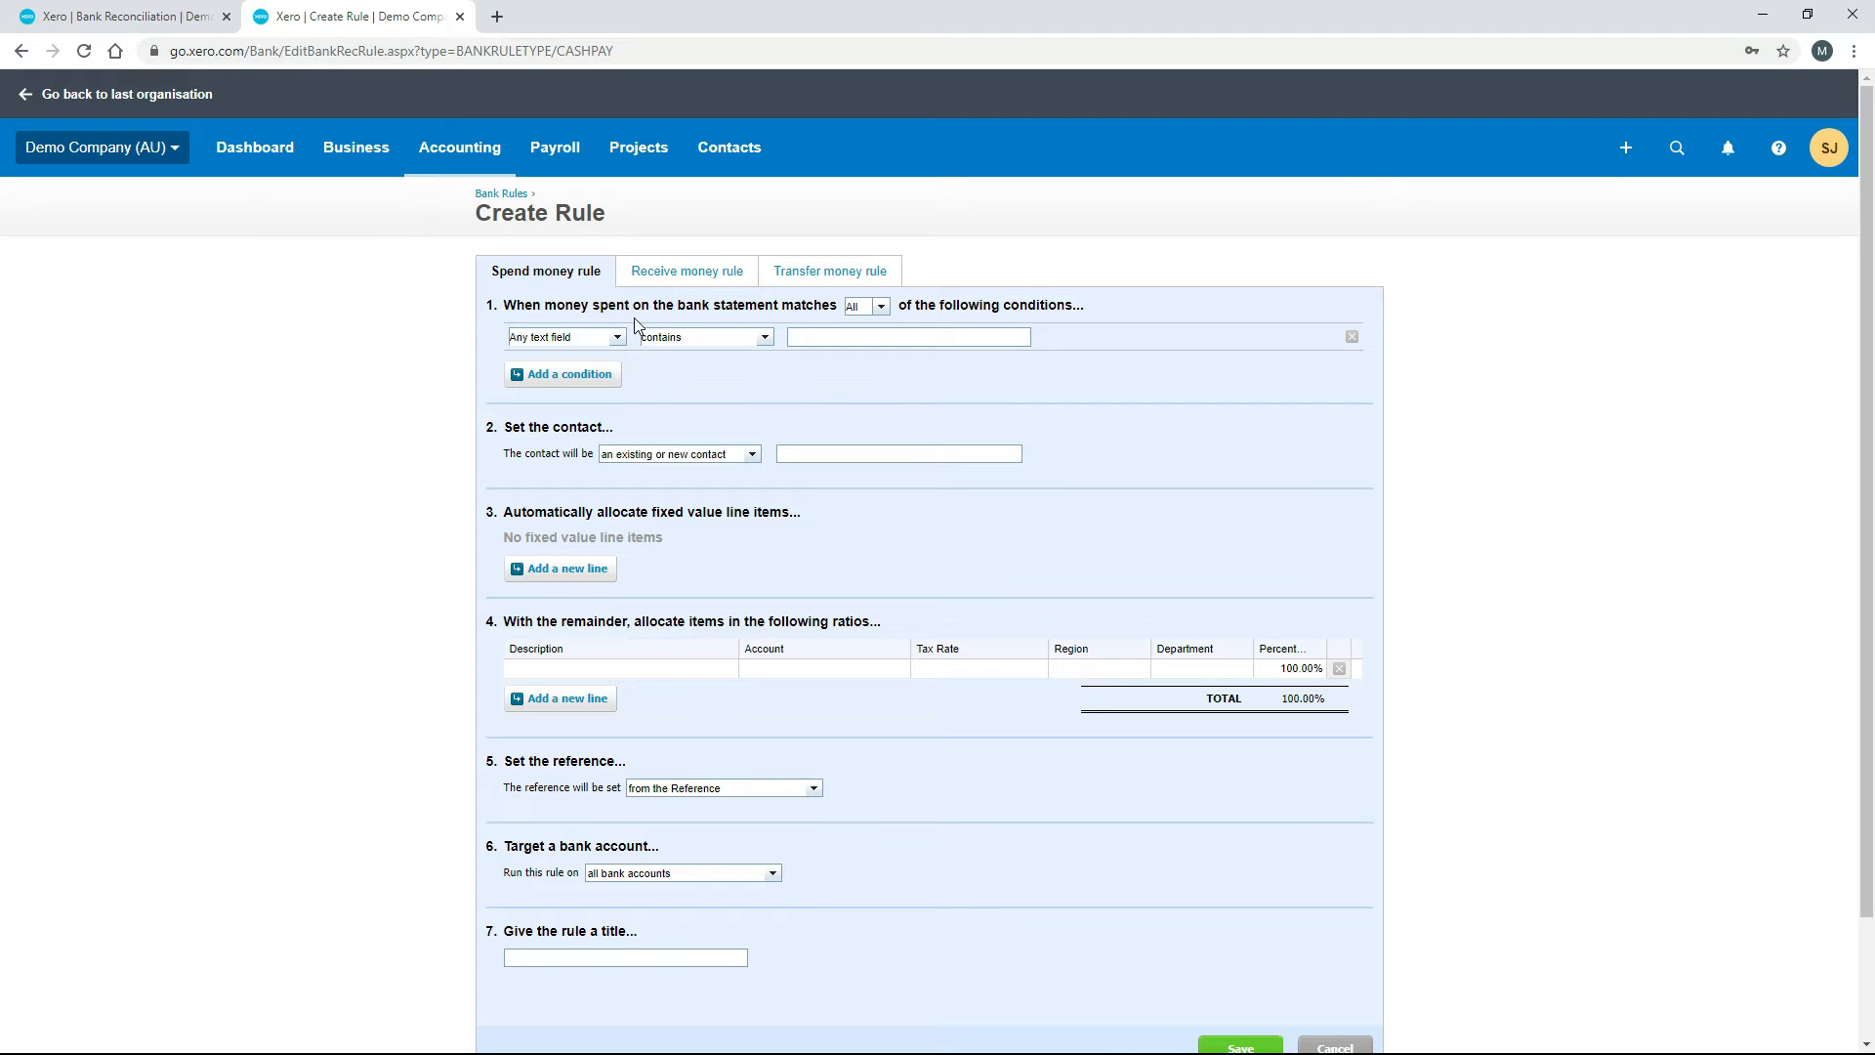
Copy the payee name Cooper St Bakery from the statement details of the 4 Nov 2020 line for use in the new rule.
left_click(125, 16)
left_click(520, 546)
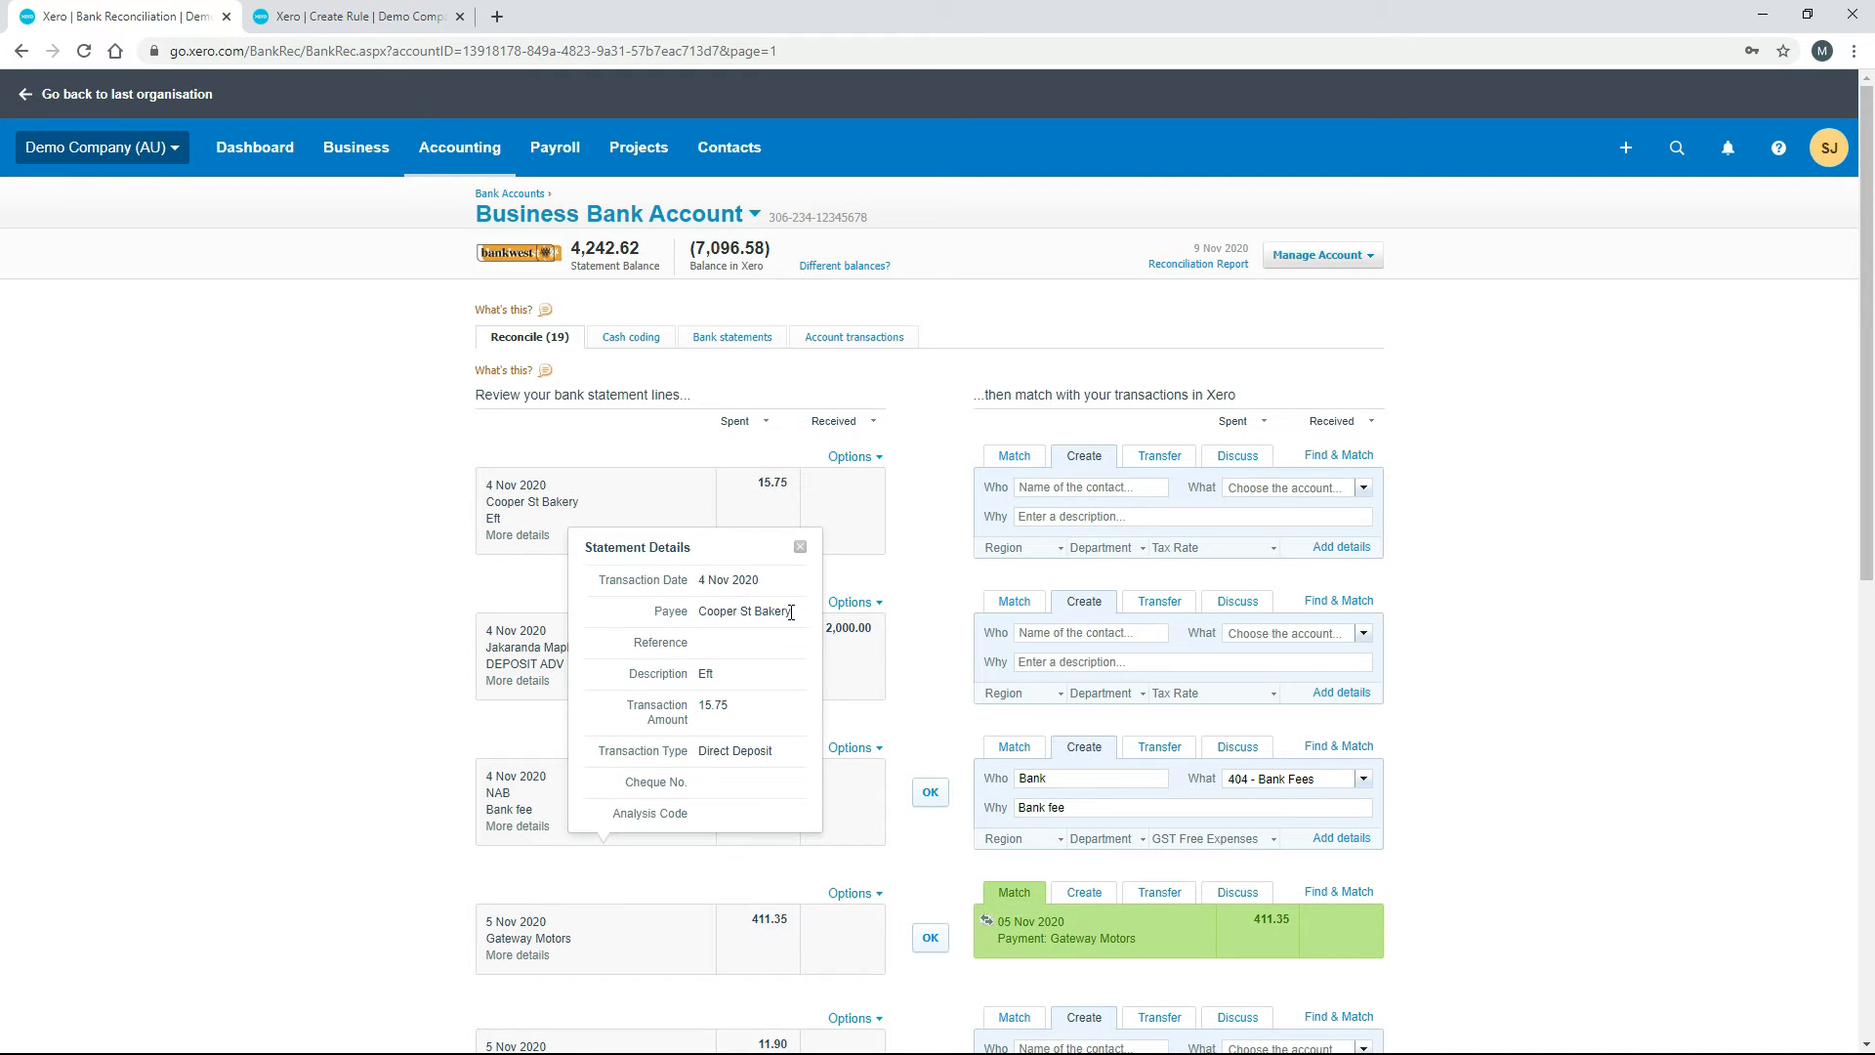
left_click_drag(791, 612, 701, 613)
key("ctrl+c")
left_click(322, 14)
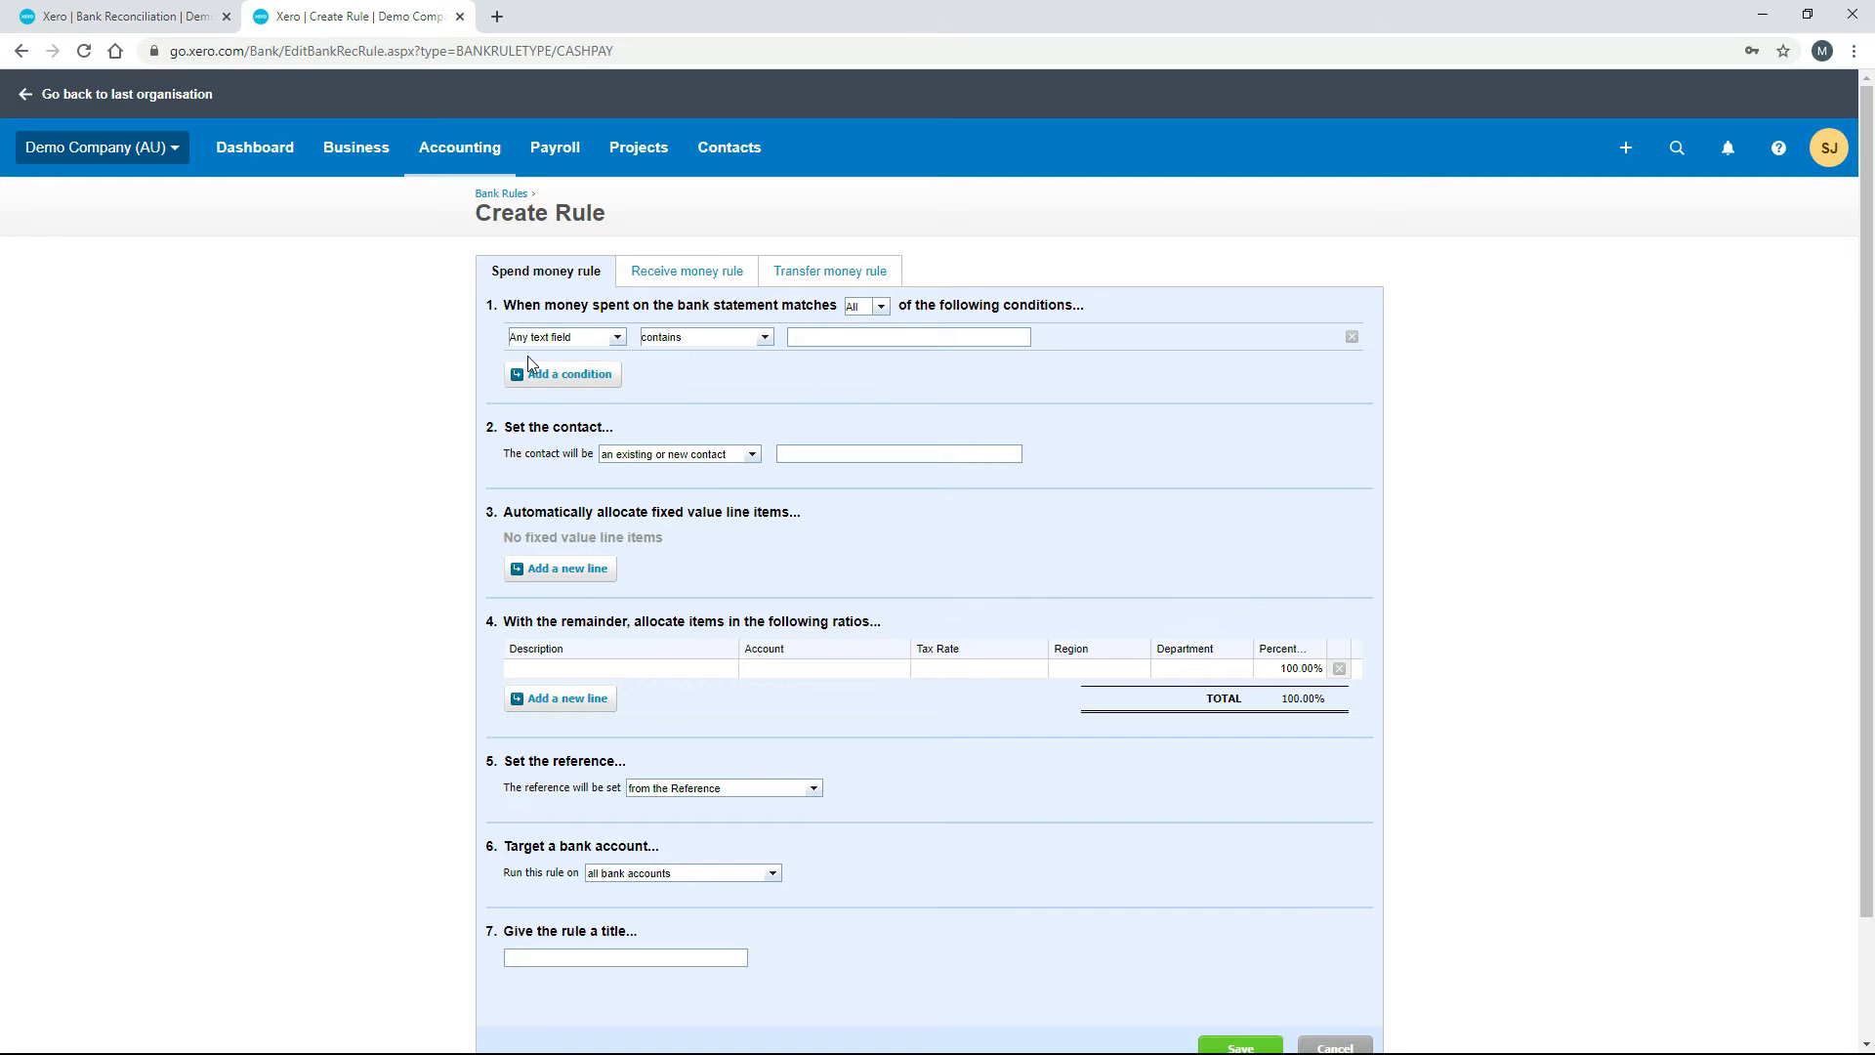
left_click(176, 17)
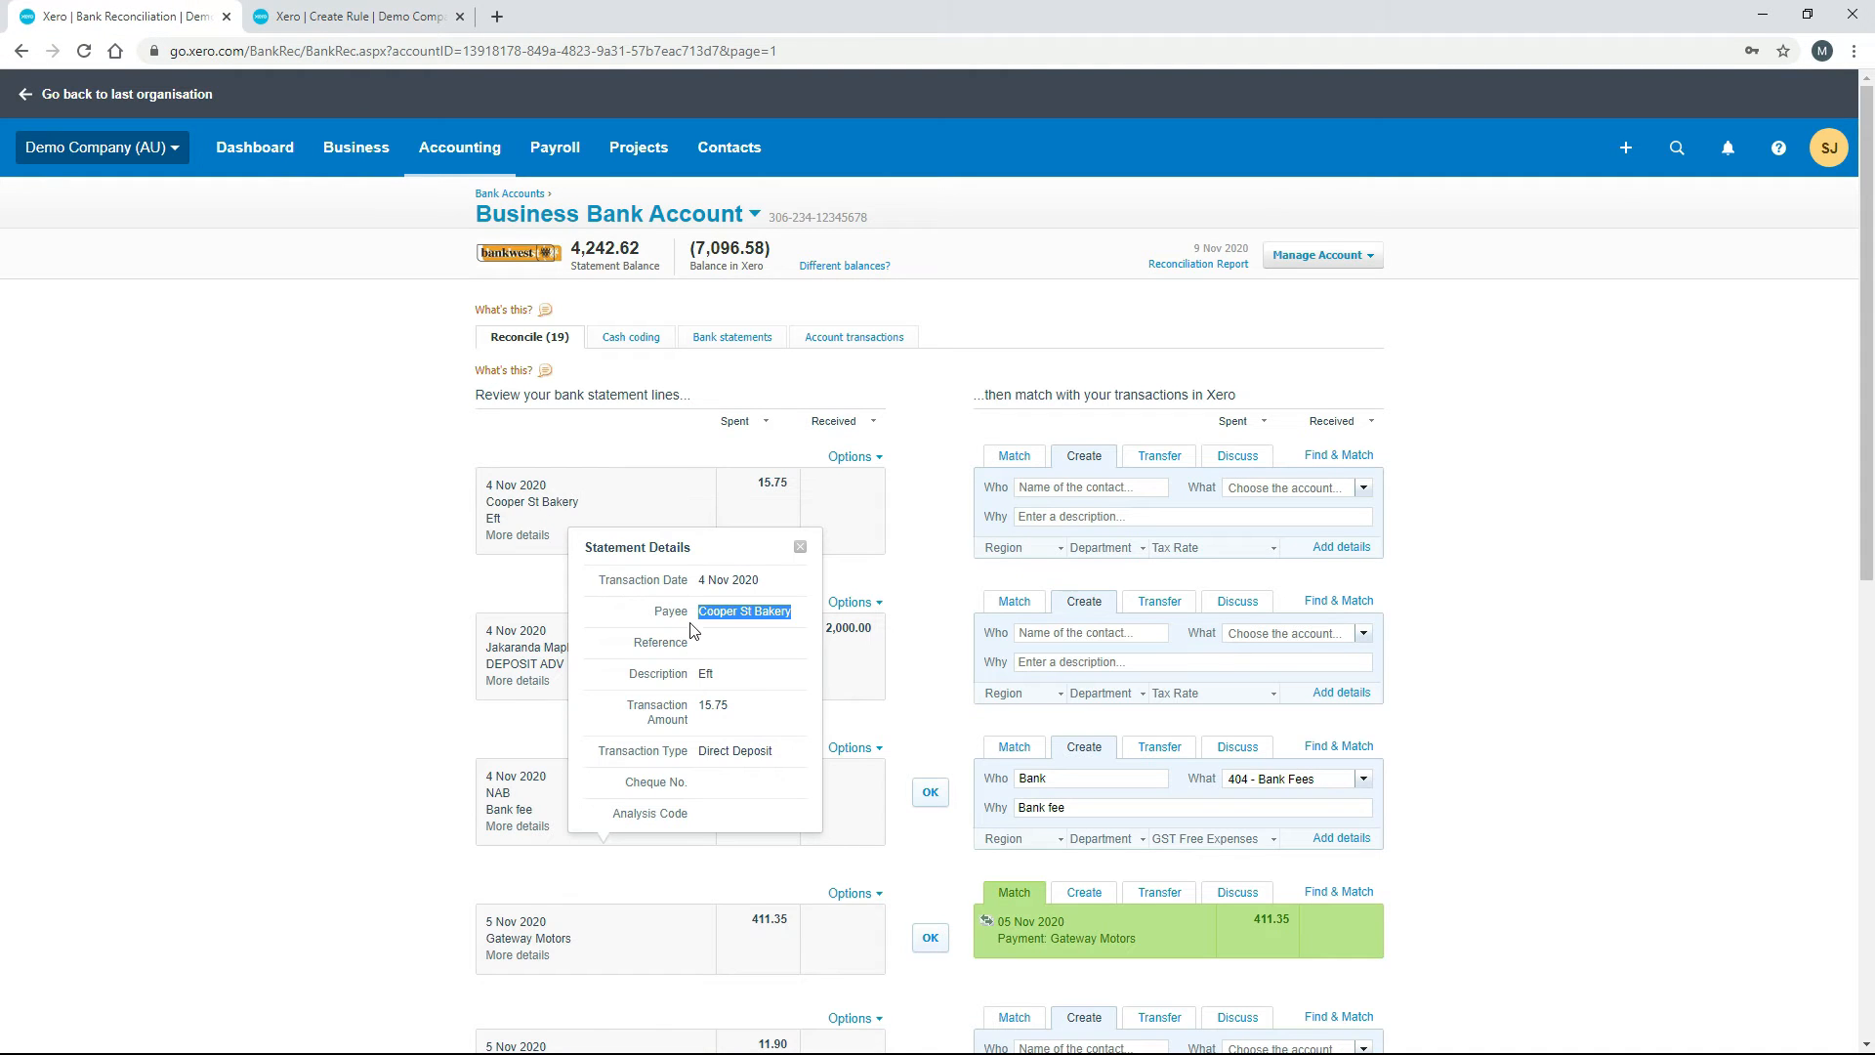
left_click(385, 14)
Set the rule's condition to Payee equals Cooper St Bakery and review the other condition fields and comparison options.
left_click(615, 338)
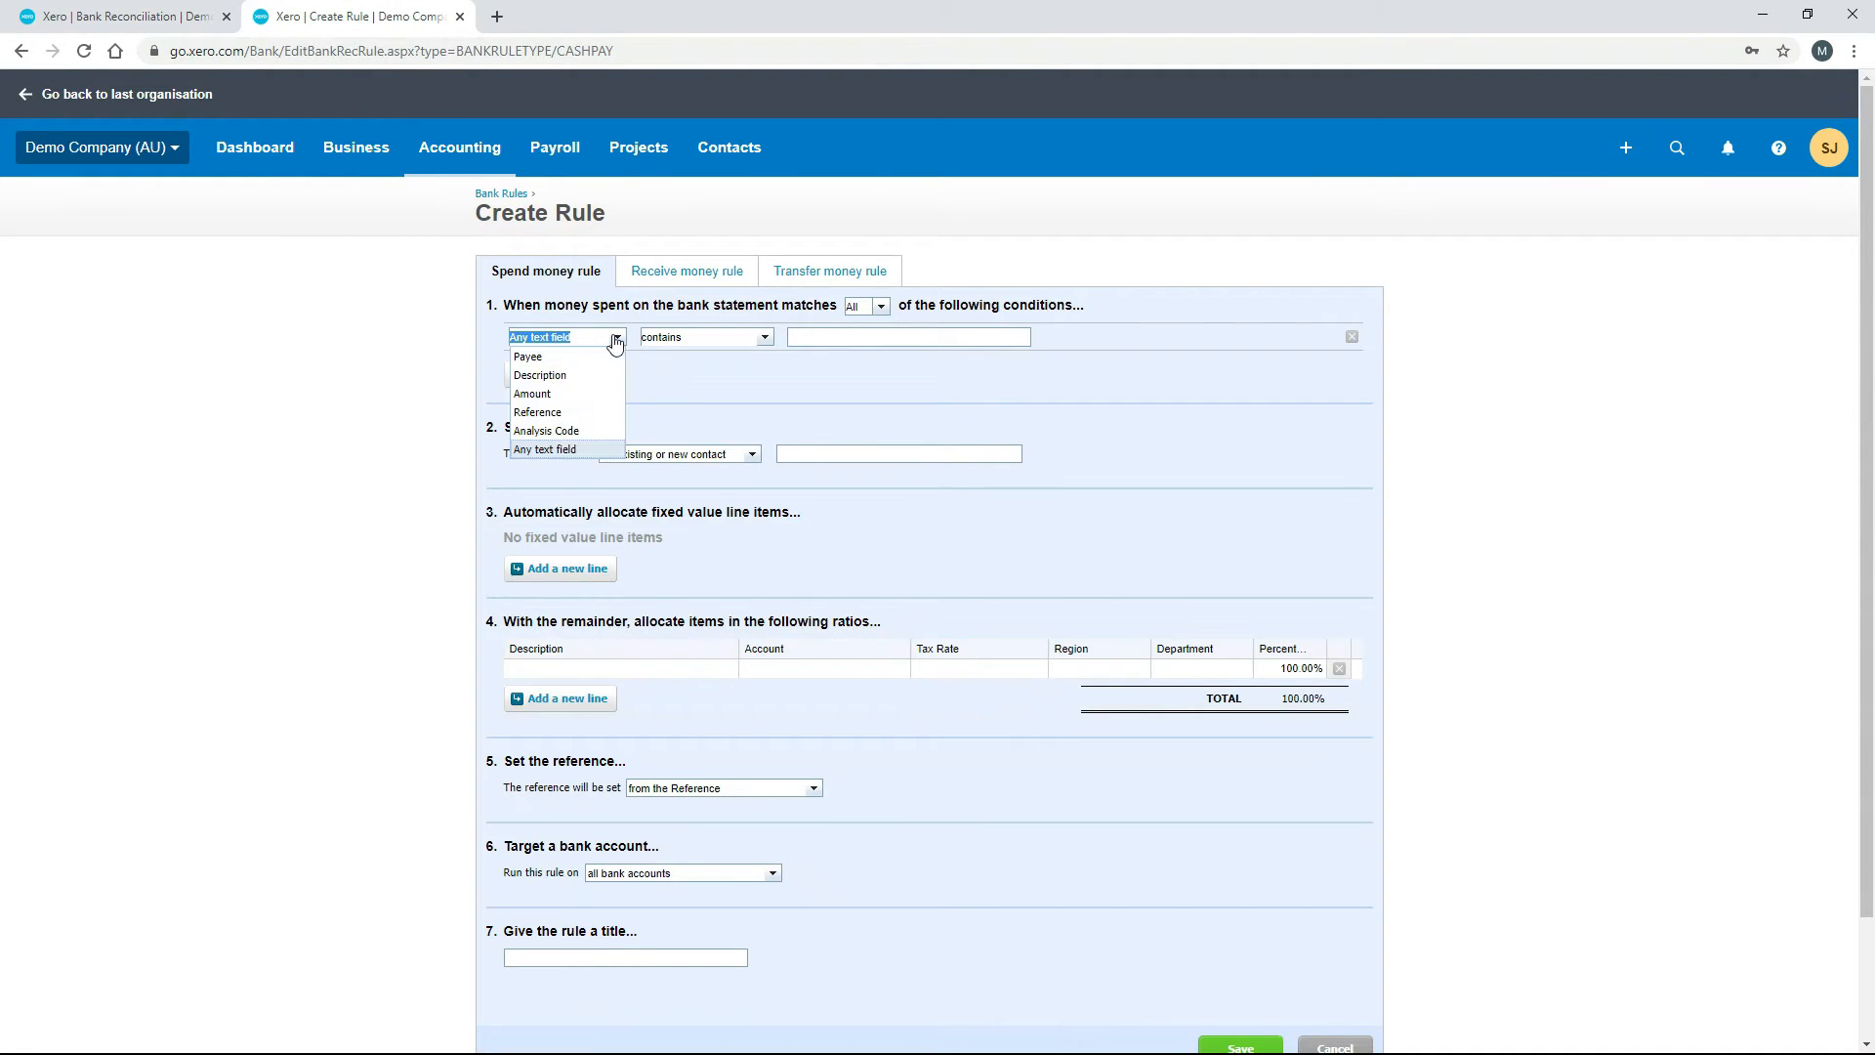
left_click(586, 356)
left_click(764, 337)
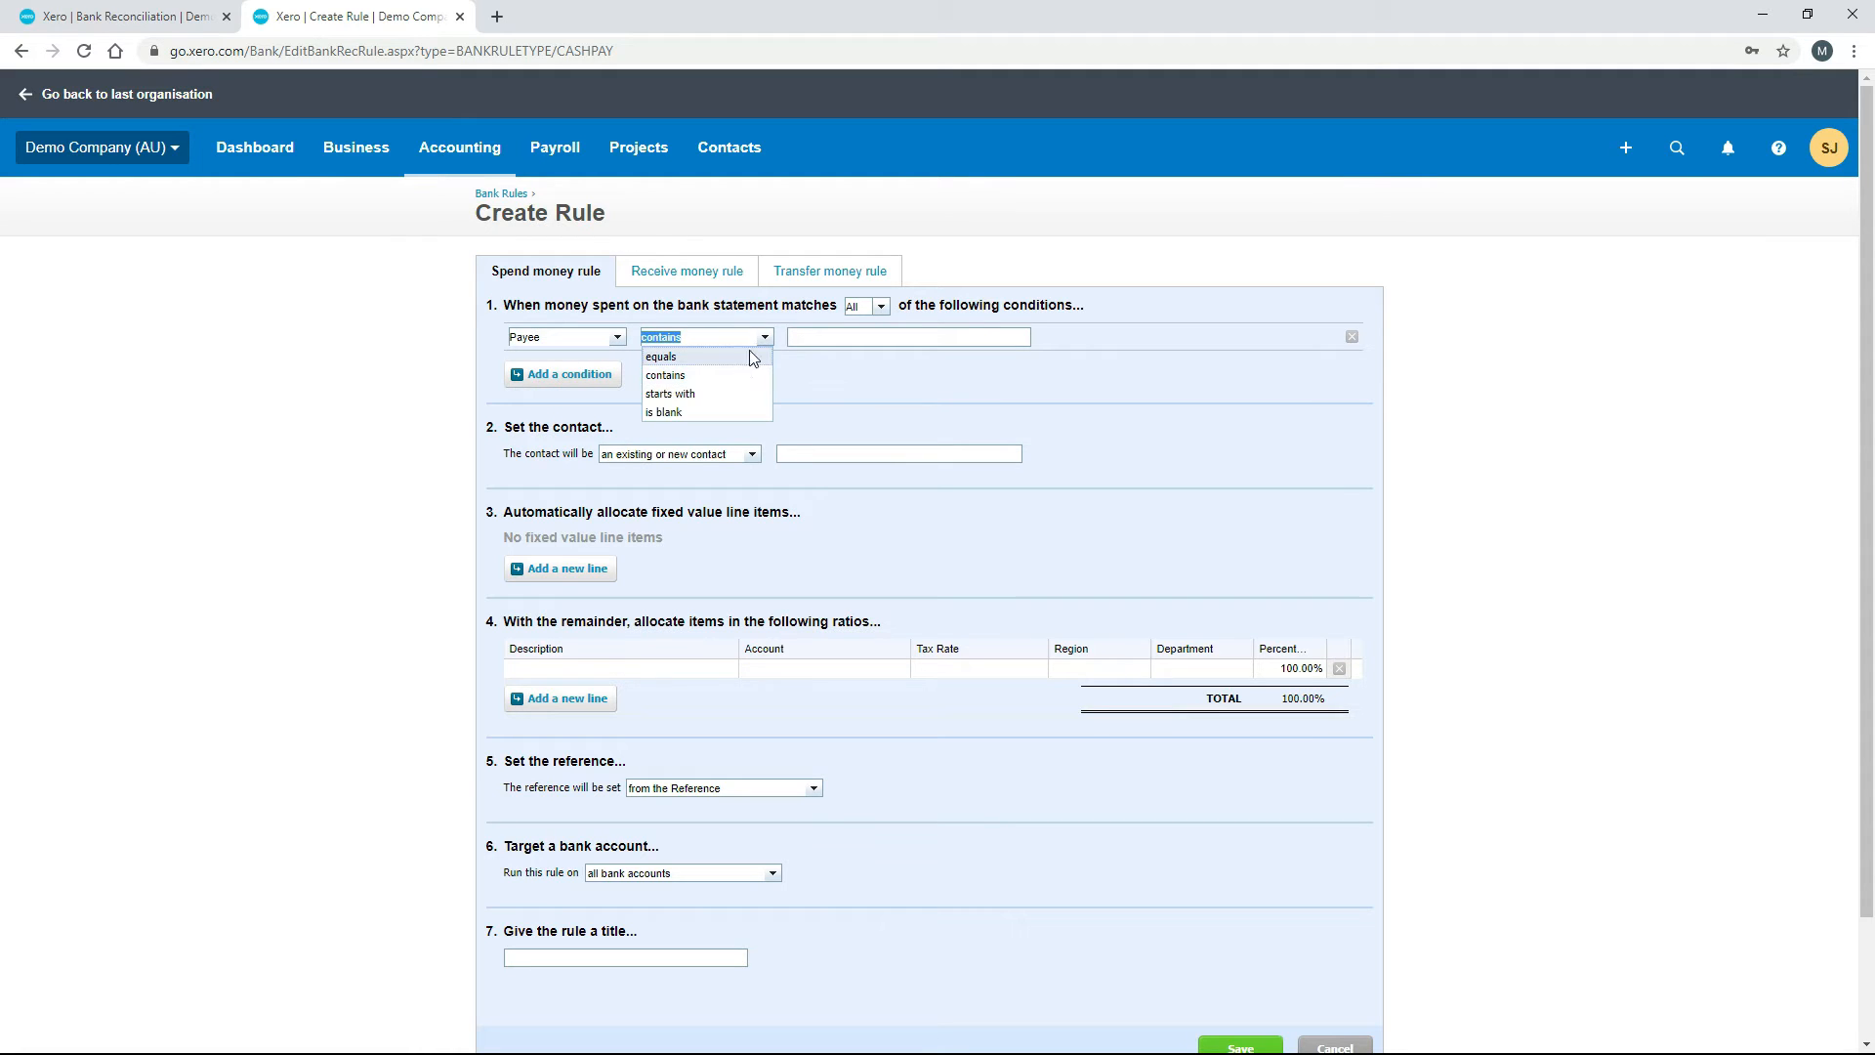
left_click(744, 357)
left_click(809, 338)
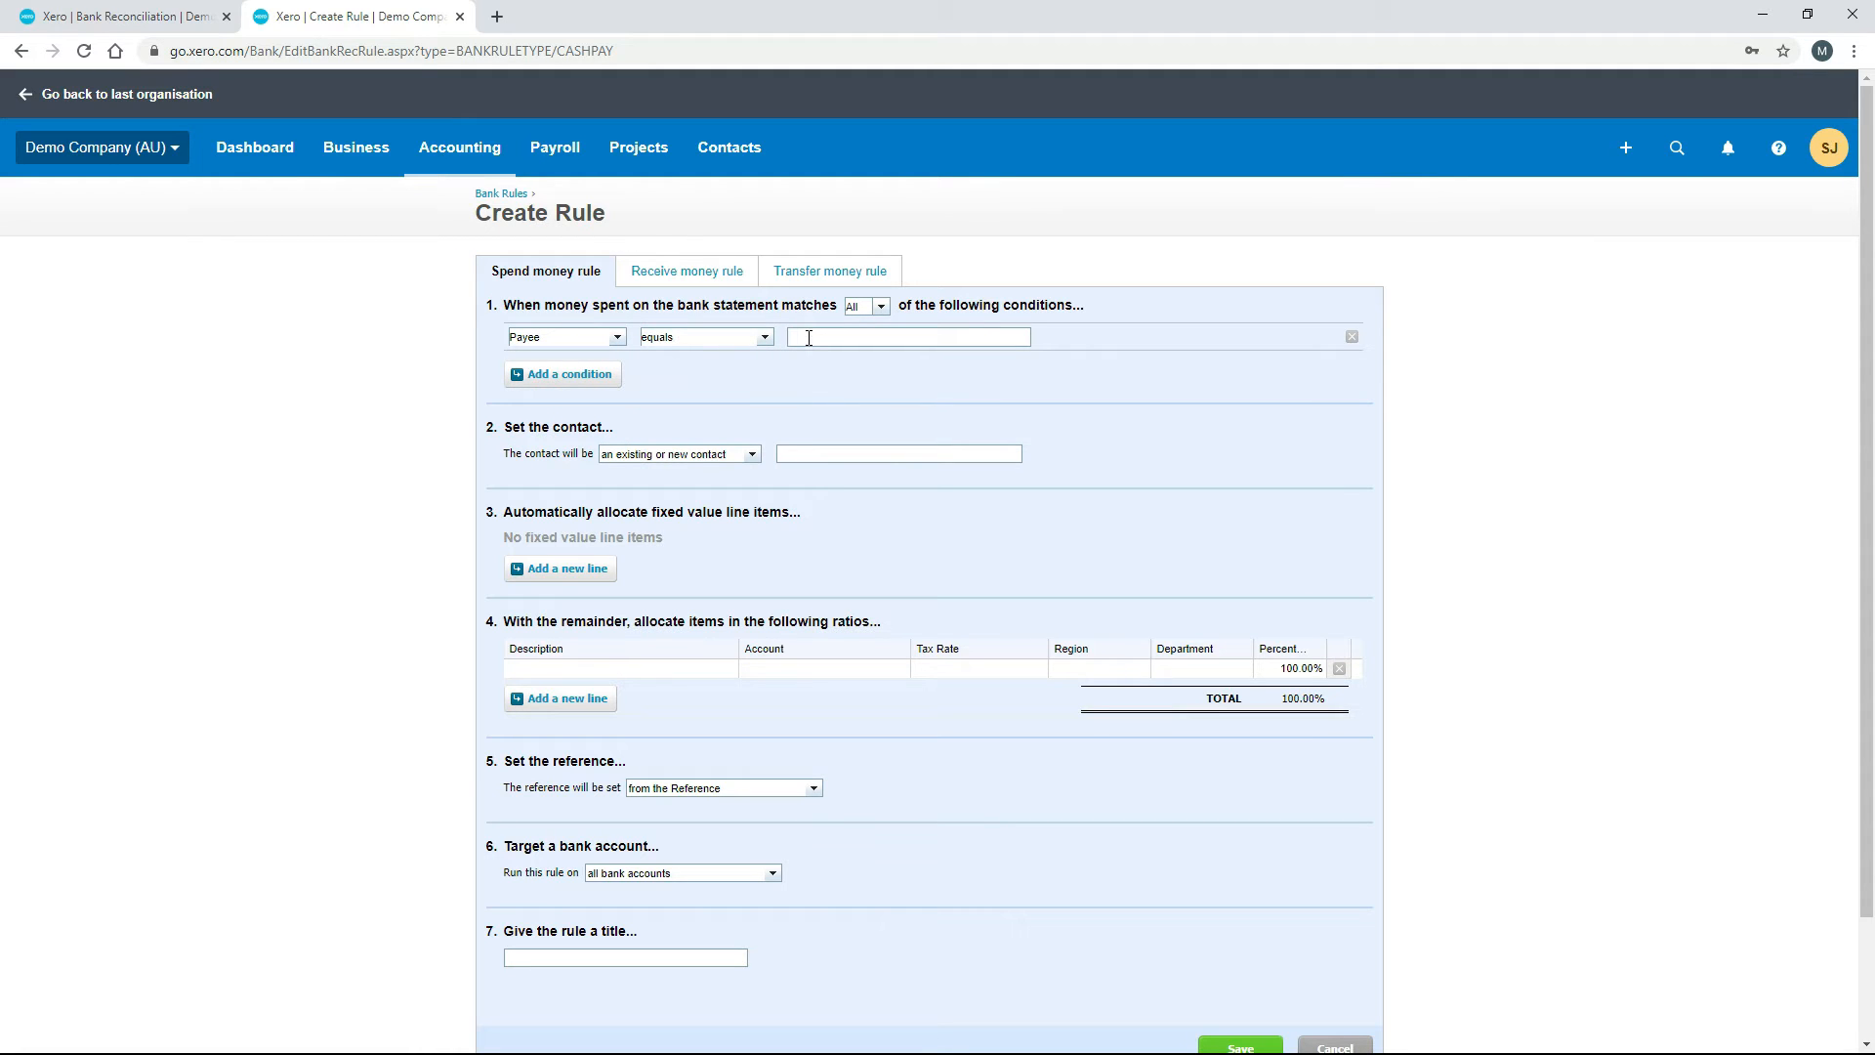
key("ctrl+v")
left_click(617, 339)
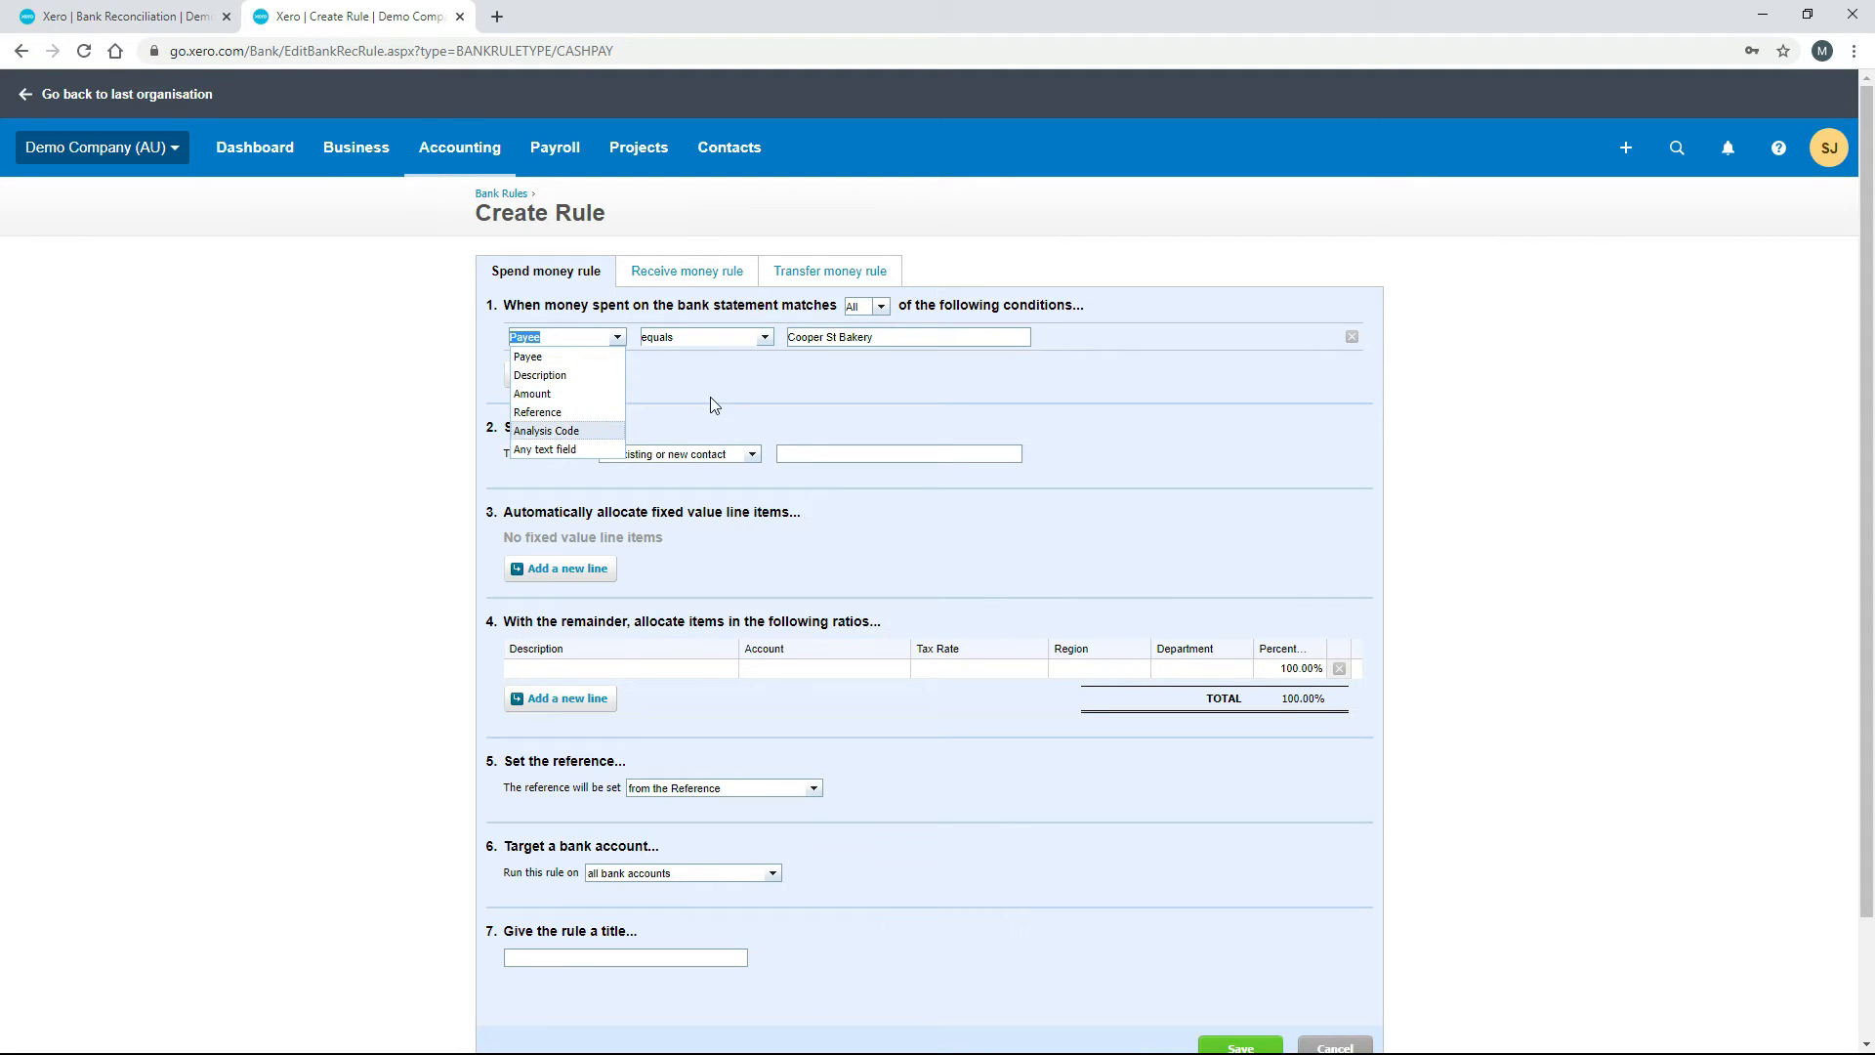
left_click(796, 336)
left_click(764, 337)
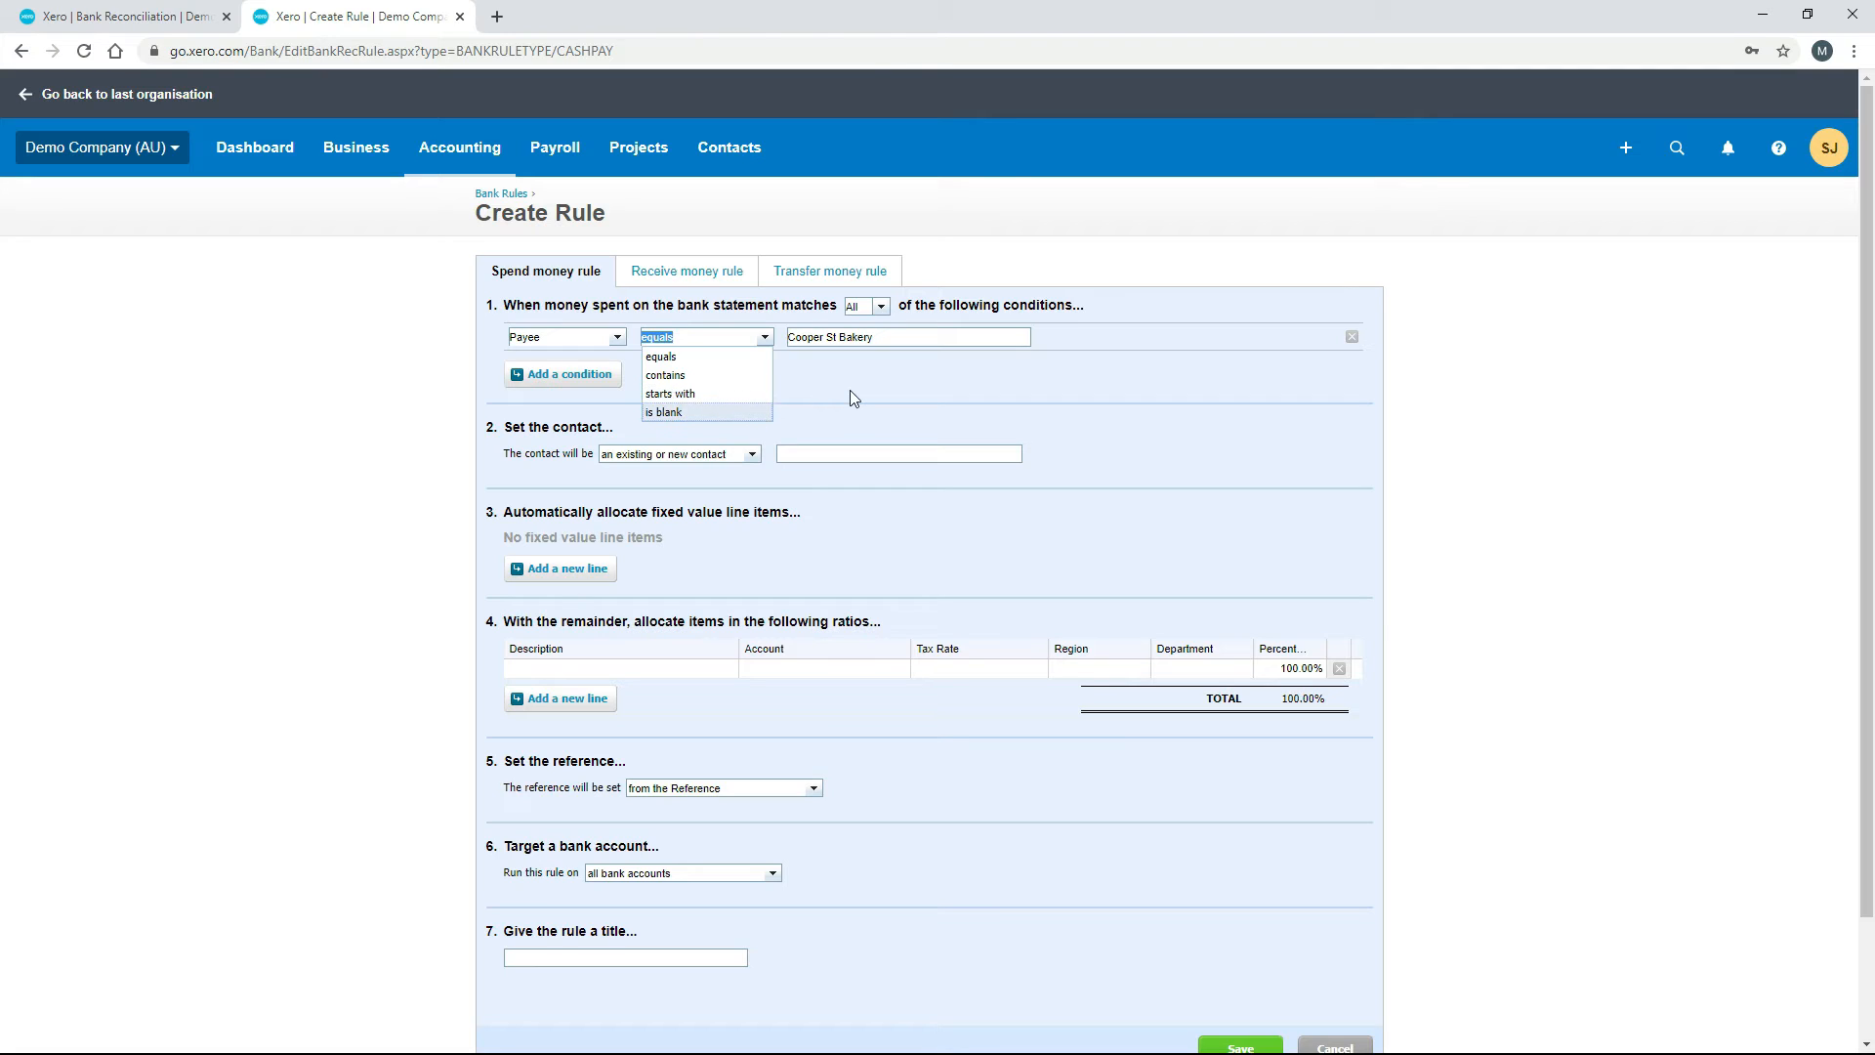
left_click(818, 372)
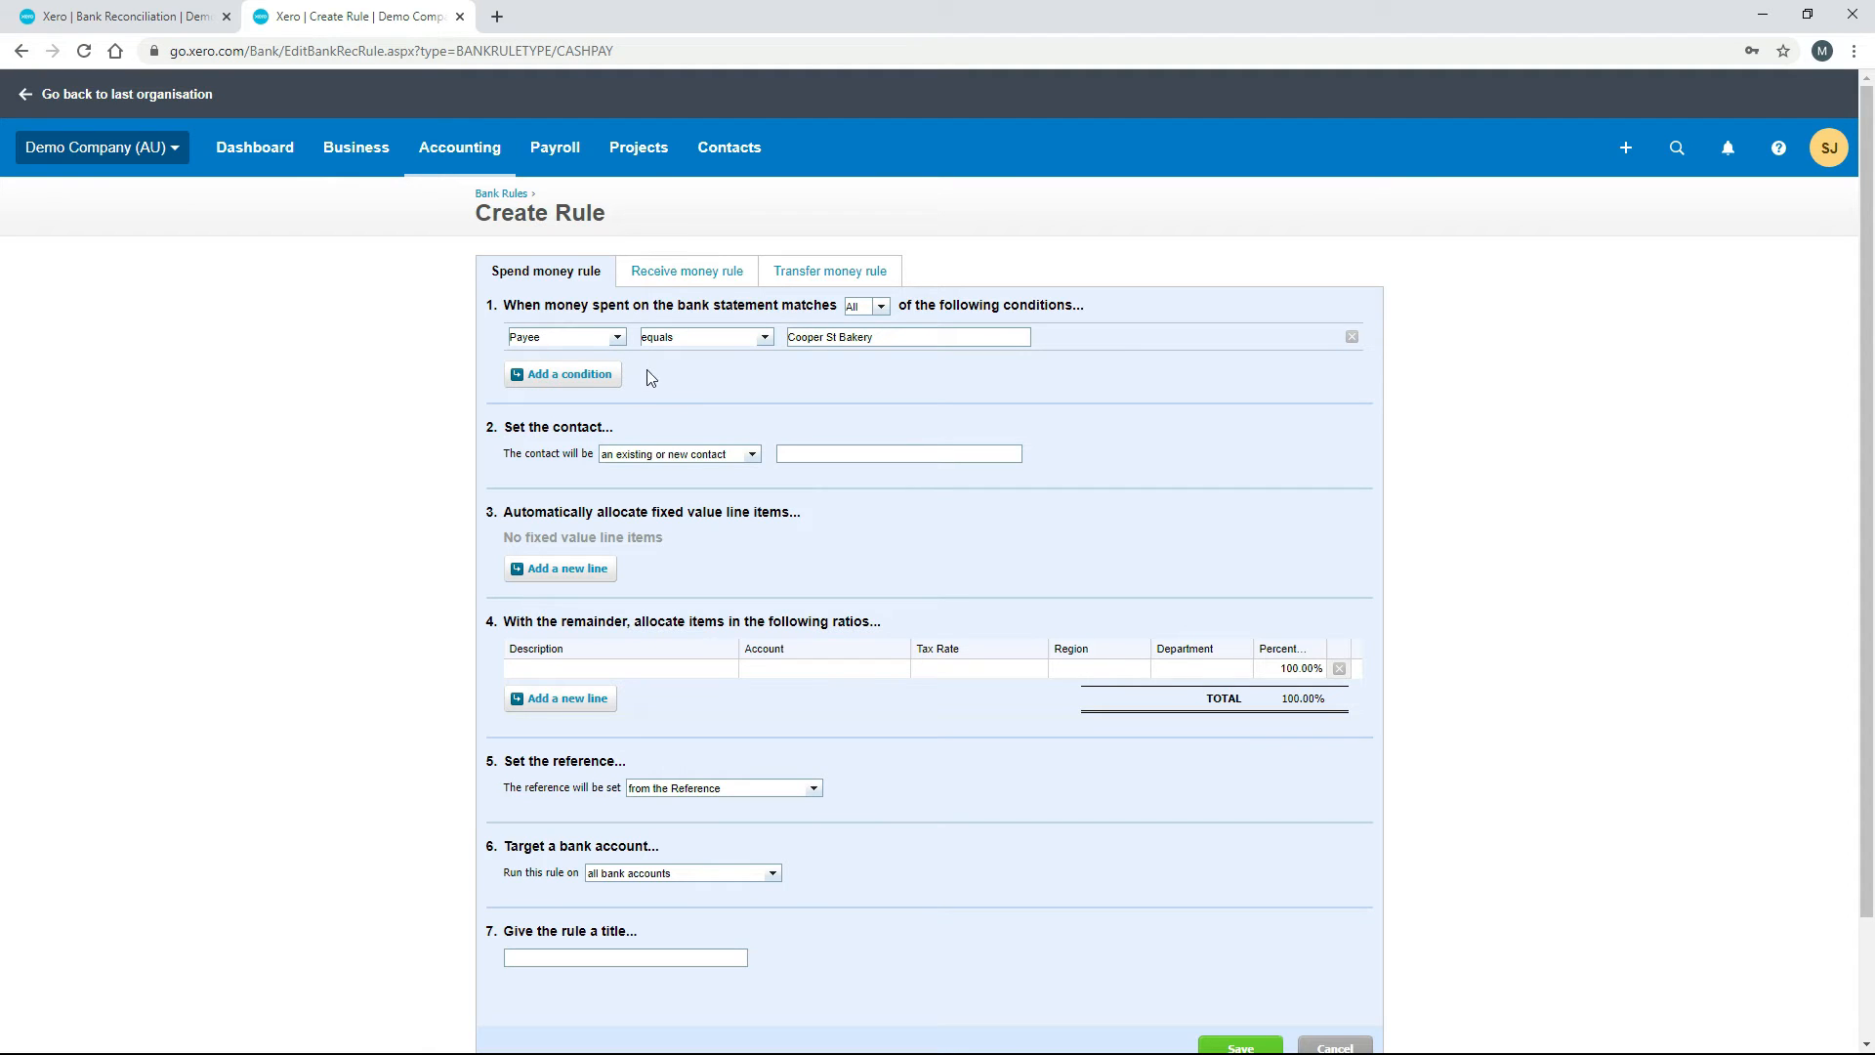
Try a second condition for an Amount greater than a set value and remove it again.
left_click(581, 377)
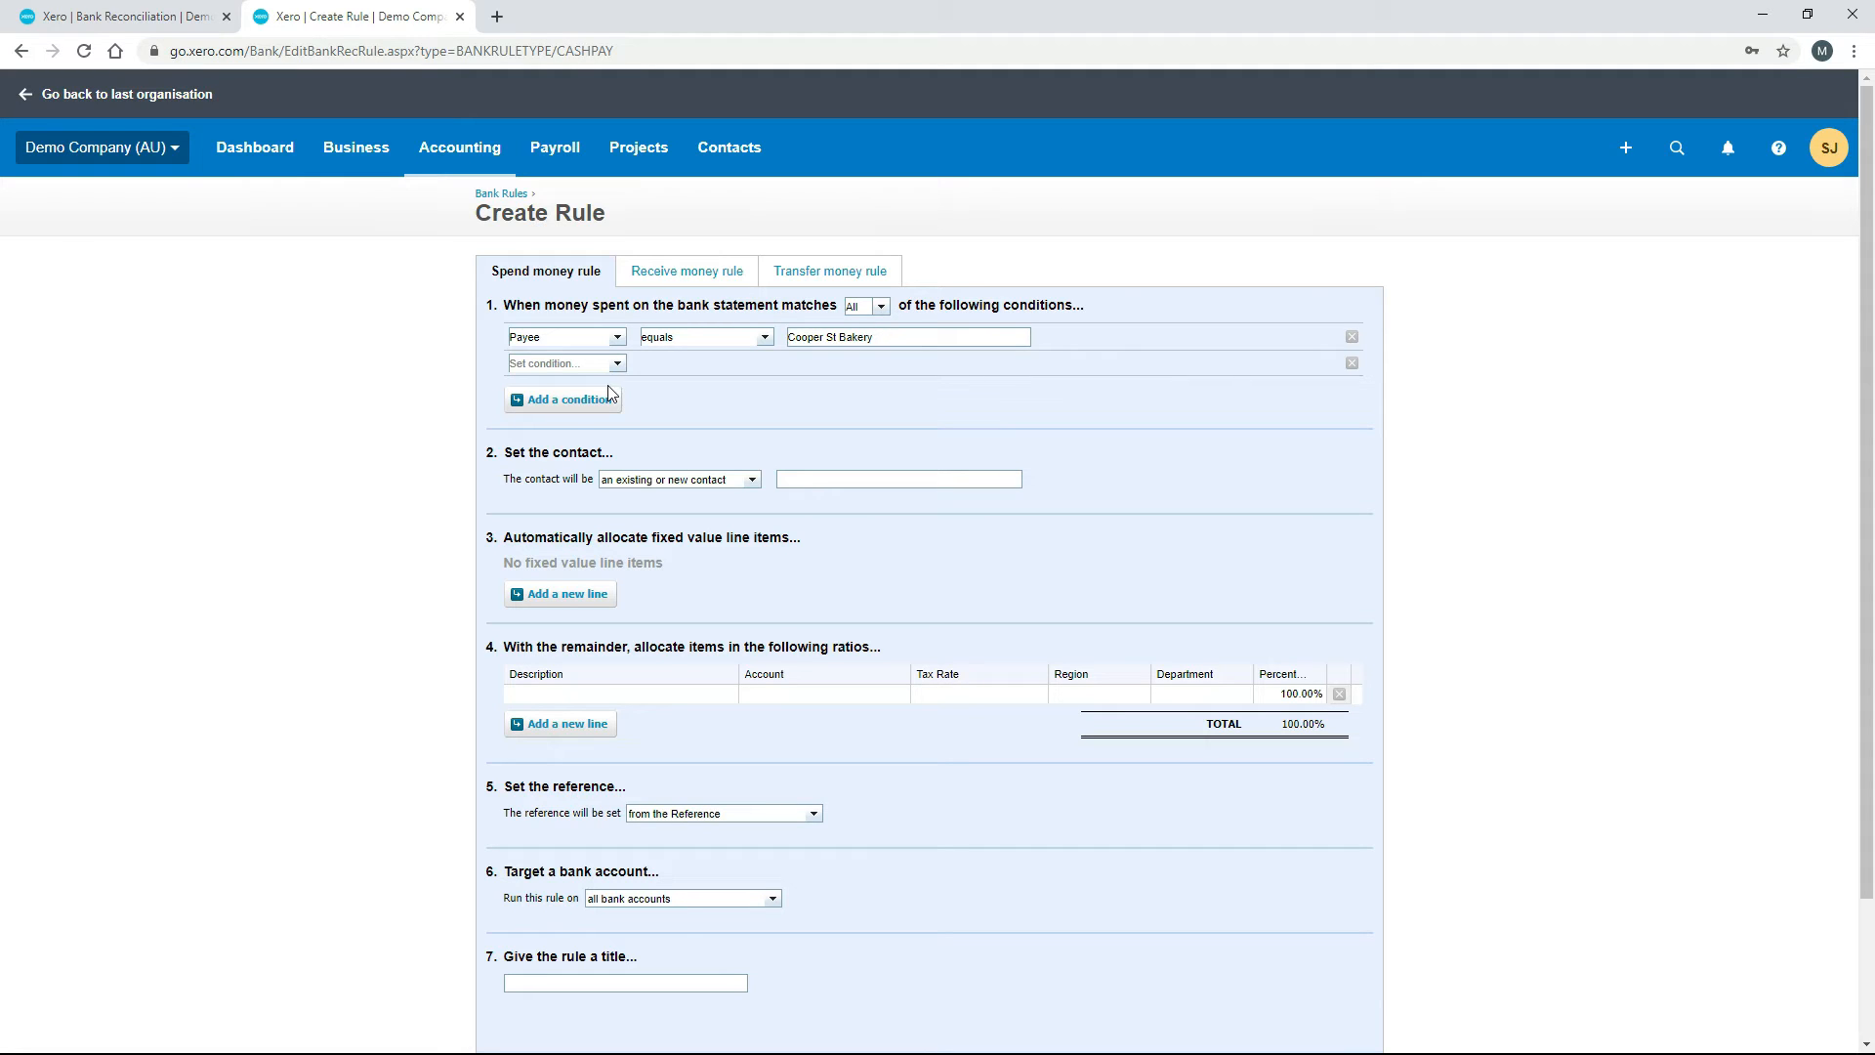
left_click(617, 367)
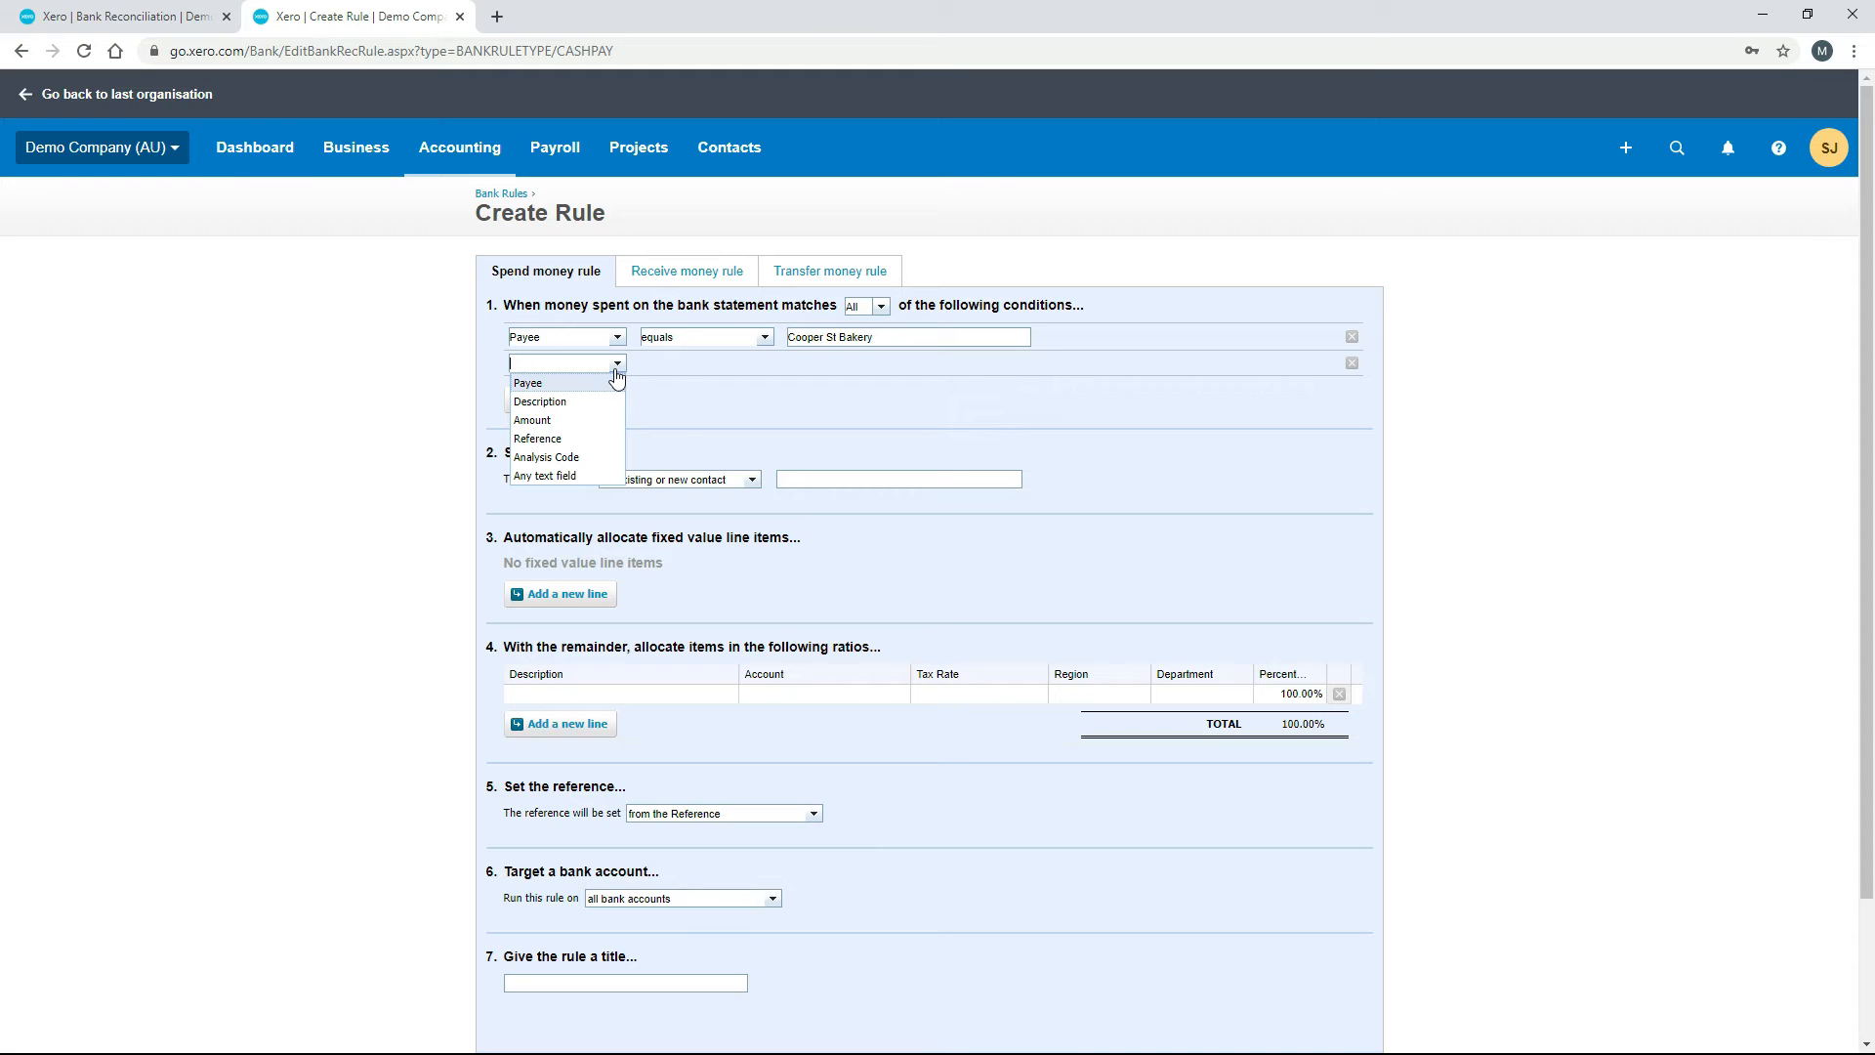
left_click(566, 422)
left_click(765, 363)
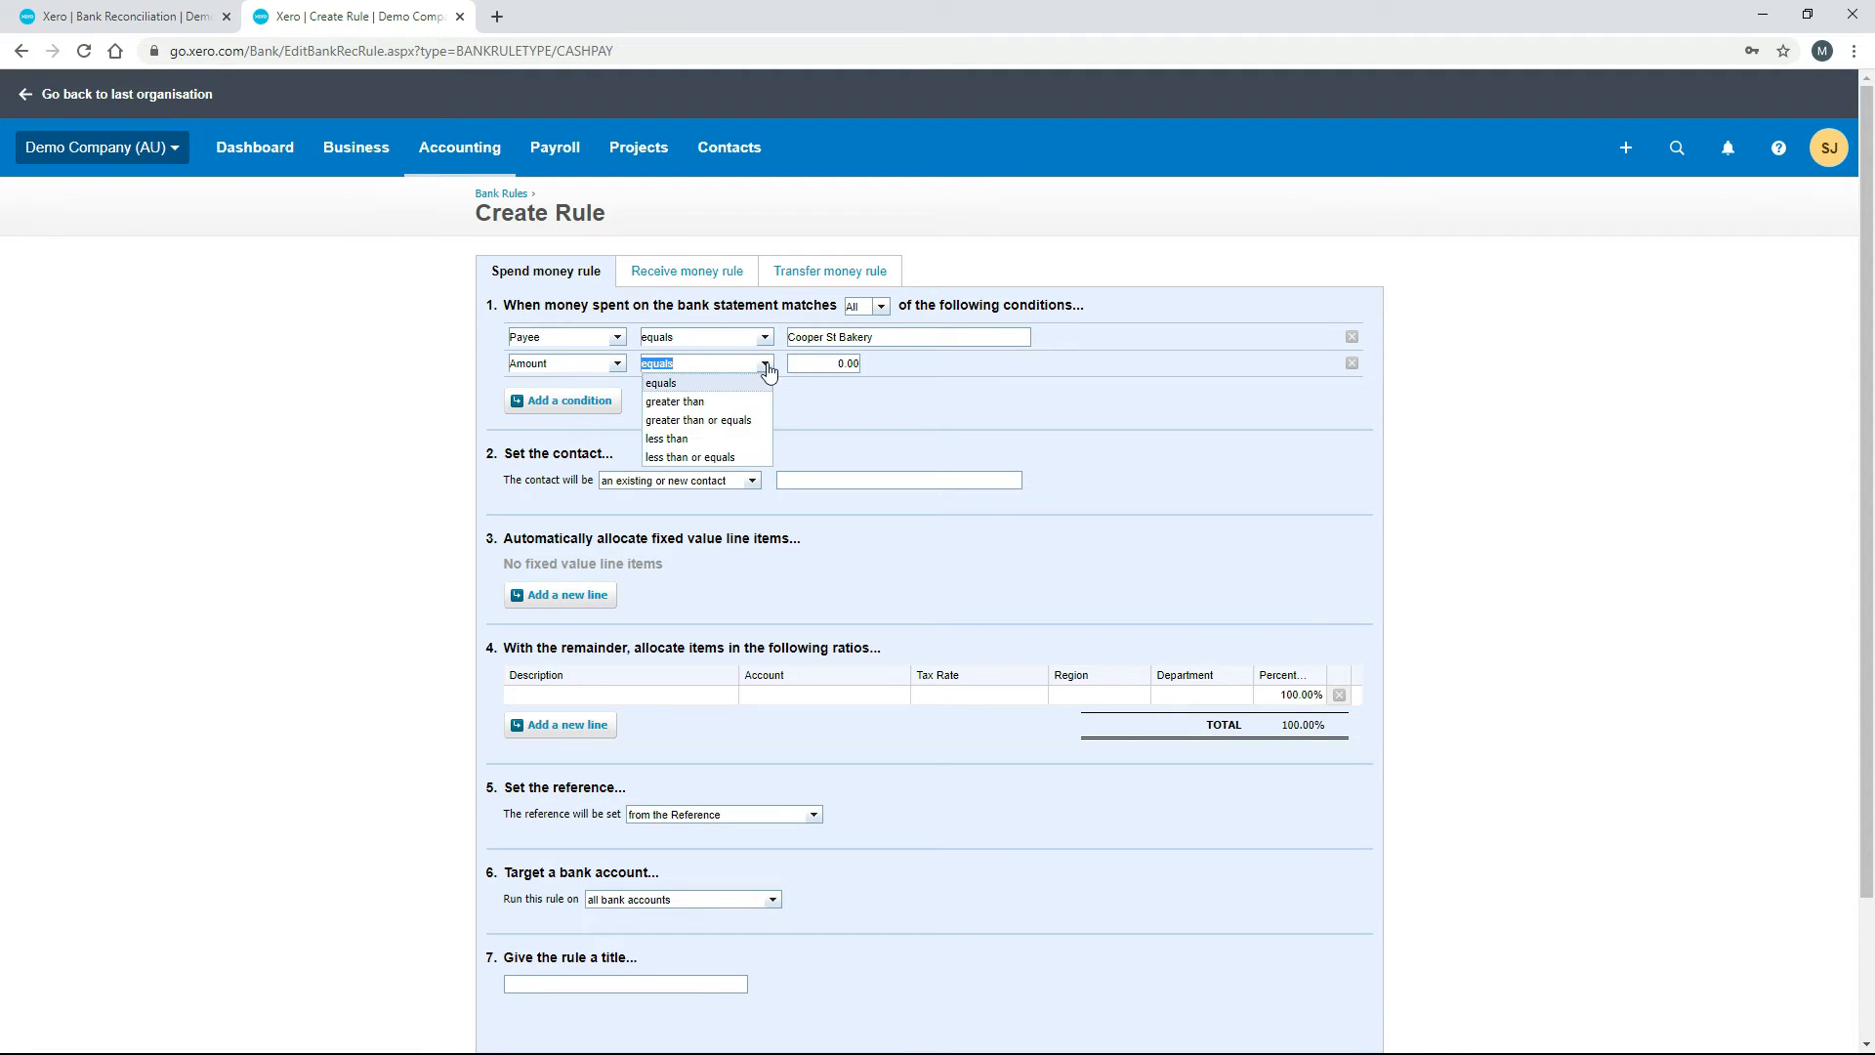
left_click(739, 402)
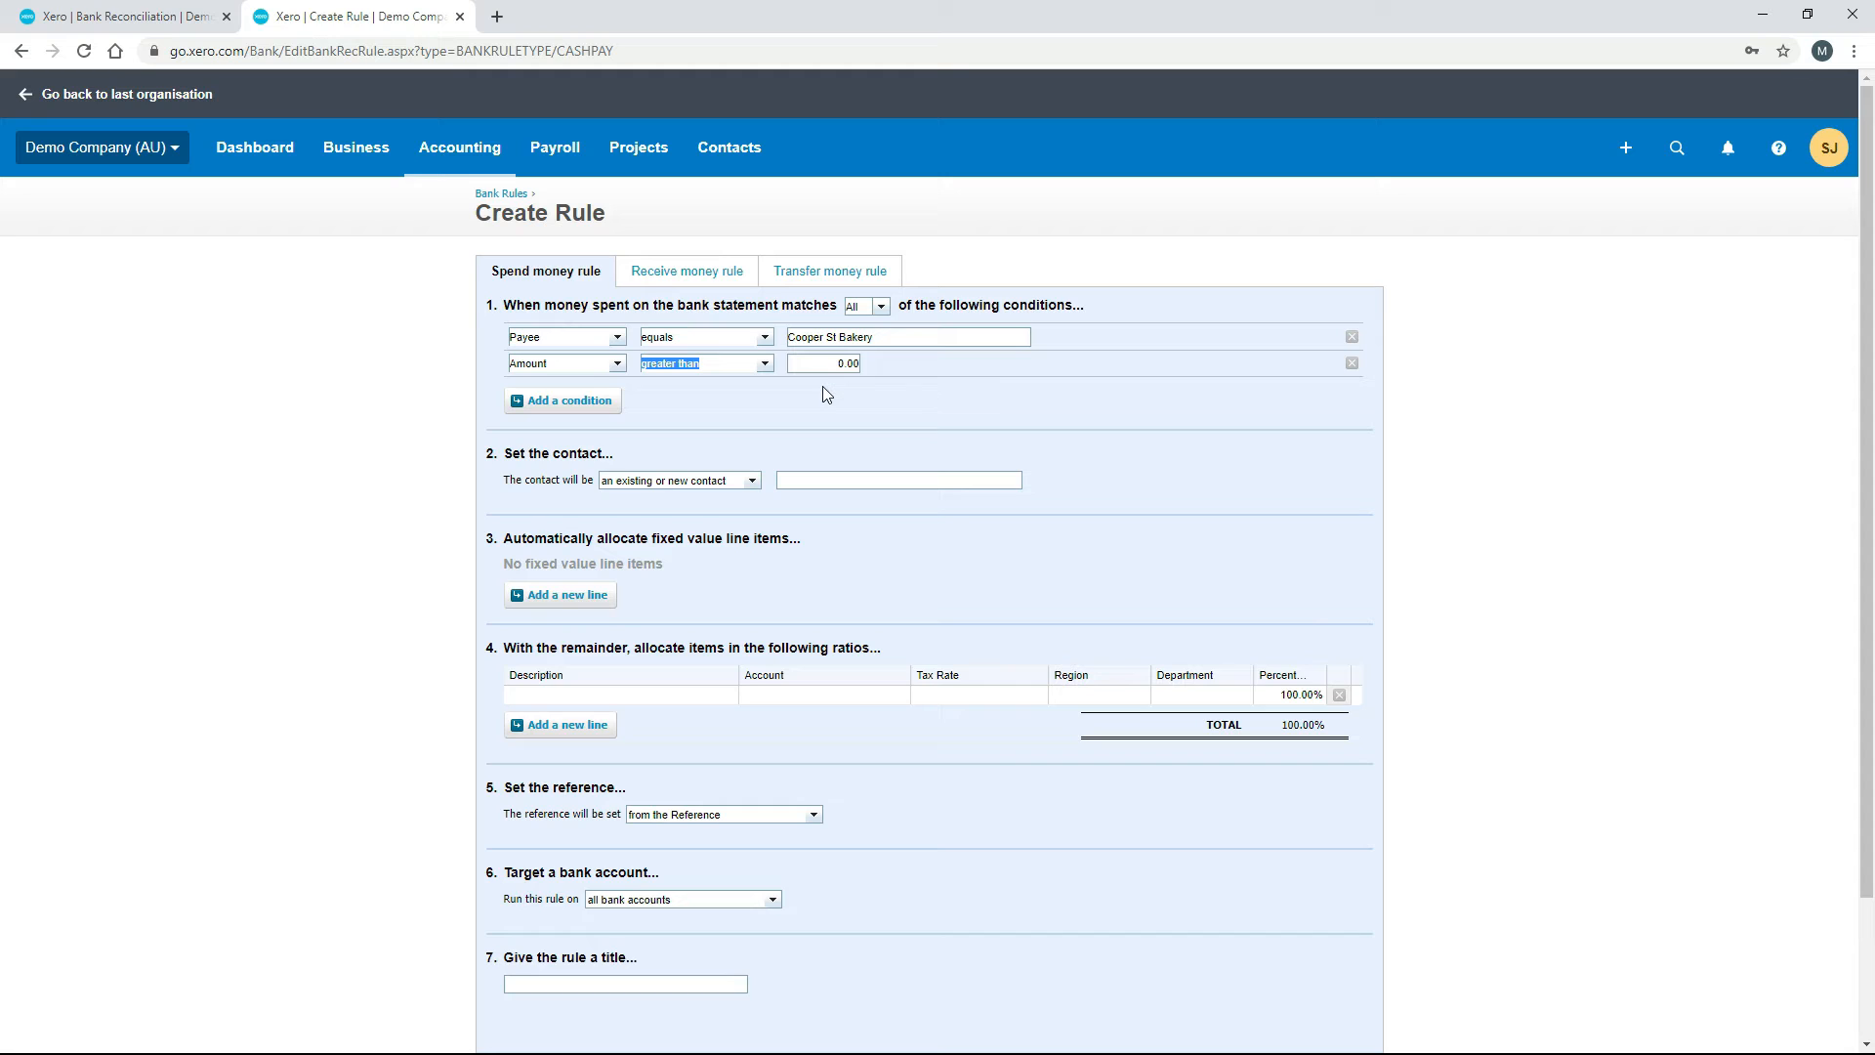
left_click(1352, 364)
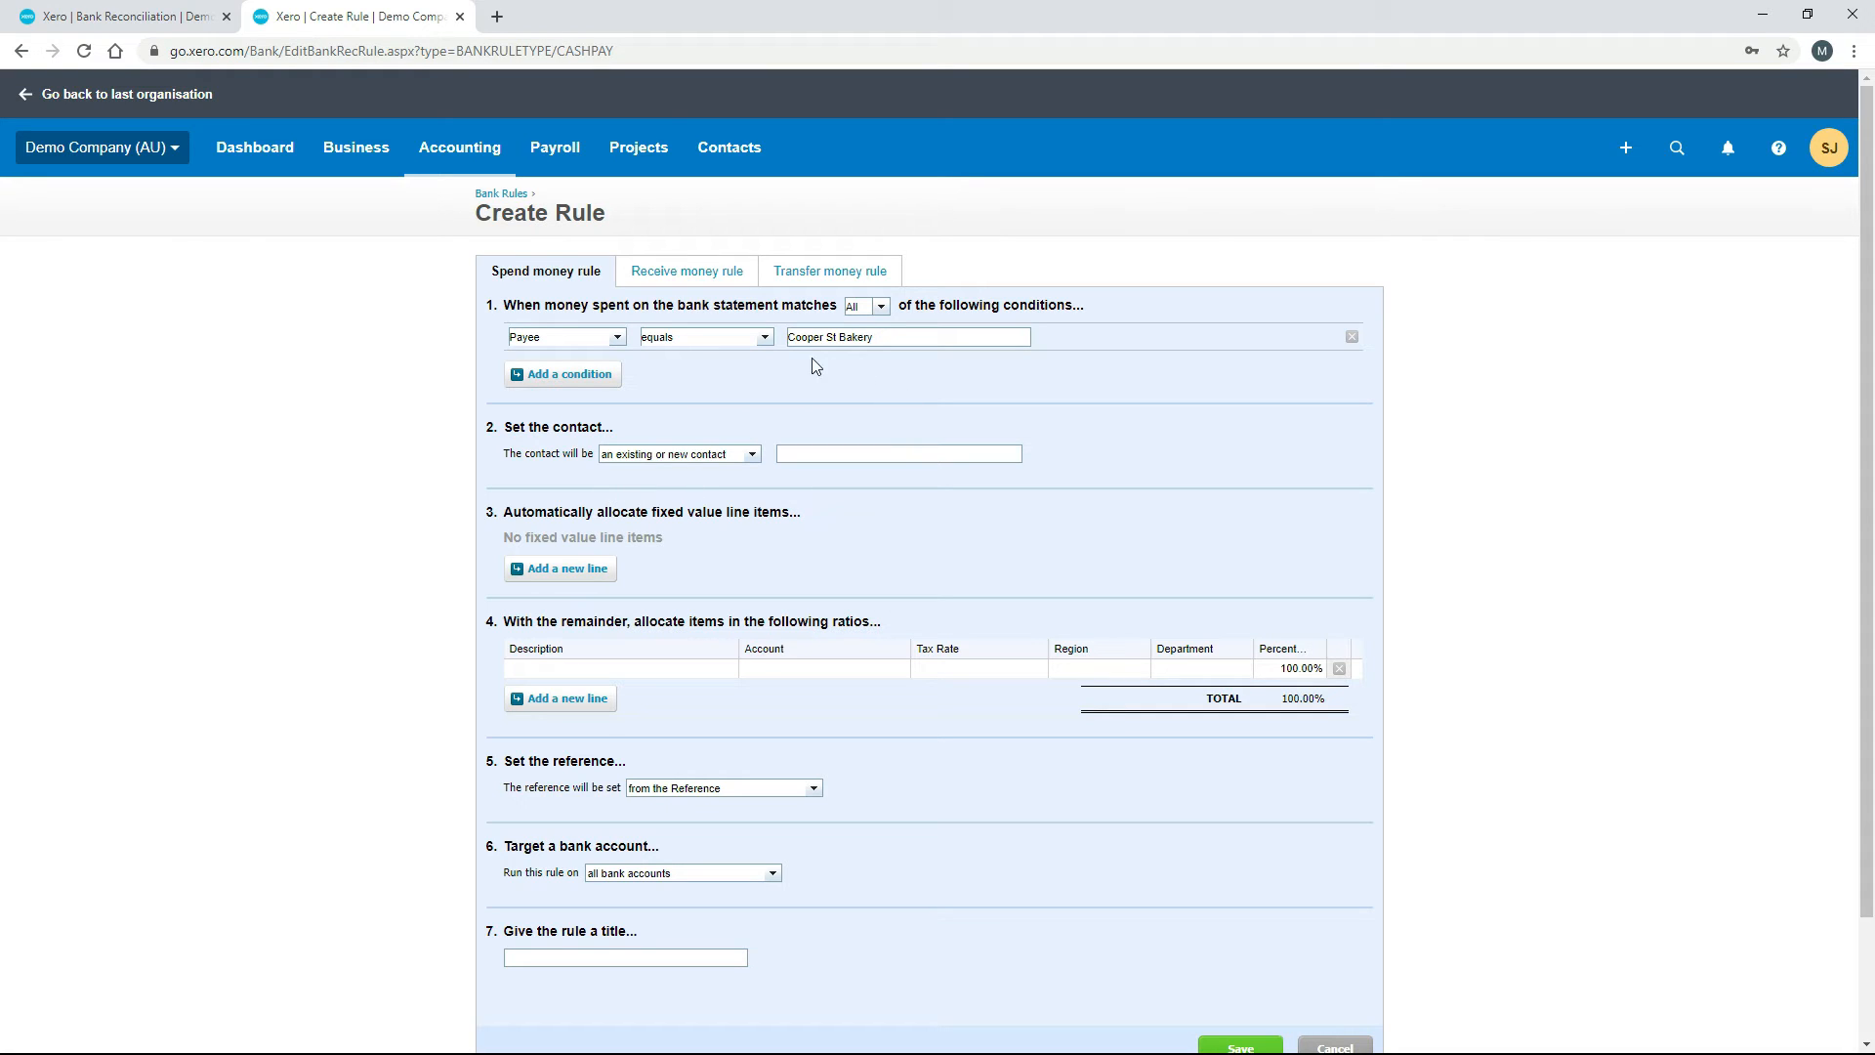
Set the rule's existing or new contact to Cooper St Bakery.
left_click(838, 452)
type("coo")
left_click_drag(873, 337, 787, 347)
key("ctrl+v")
Try an extra fixed value line and an extra percentage allocation line in the rule, removing each one again.
left_click(582, 572)
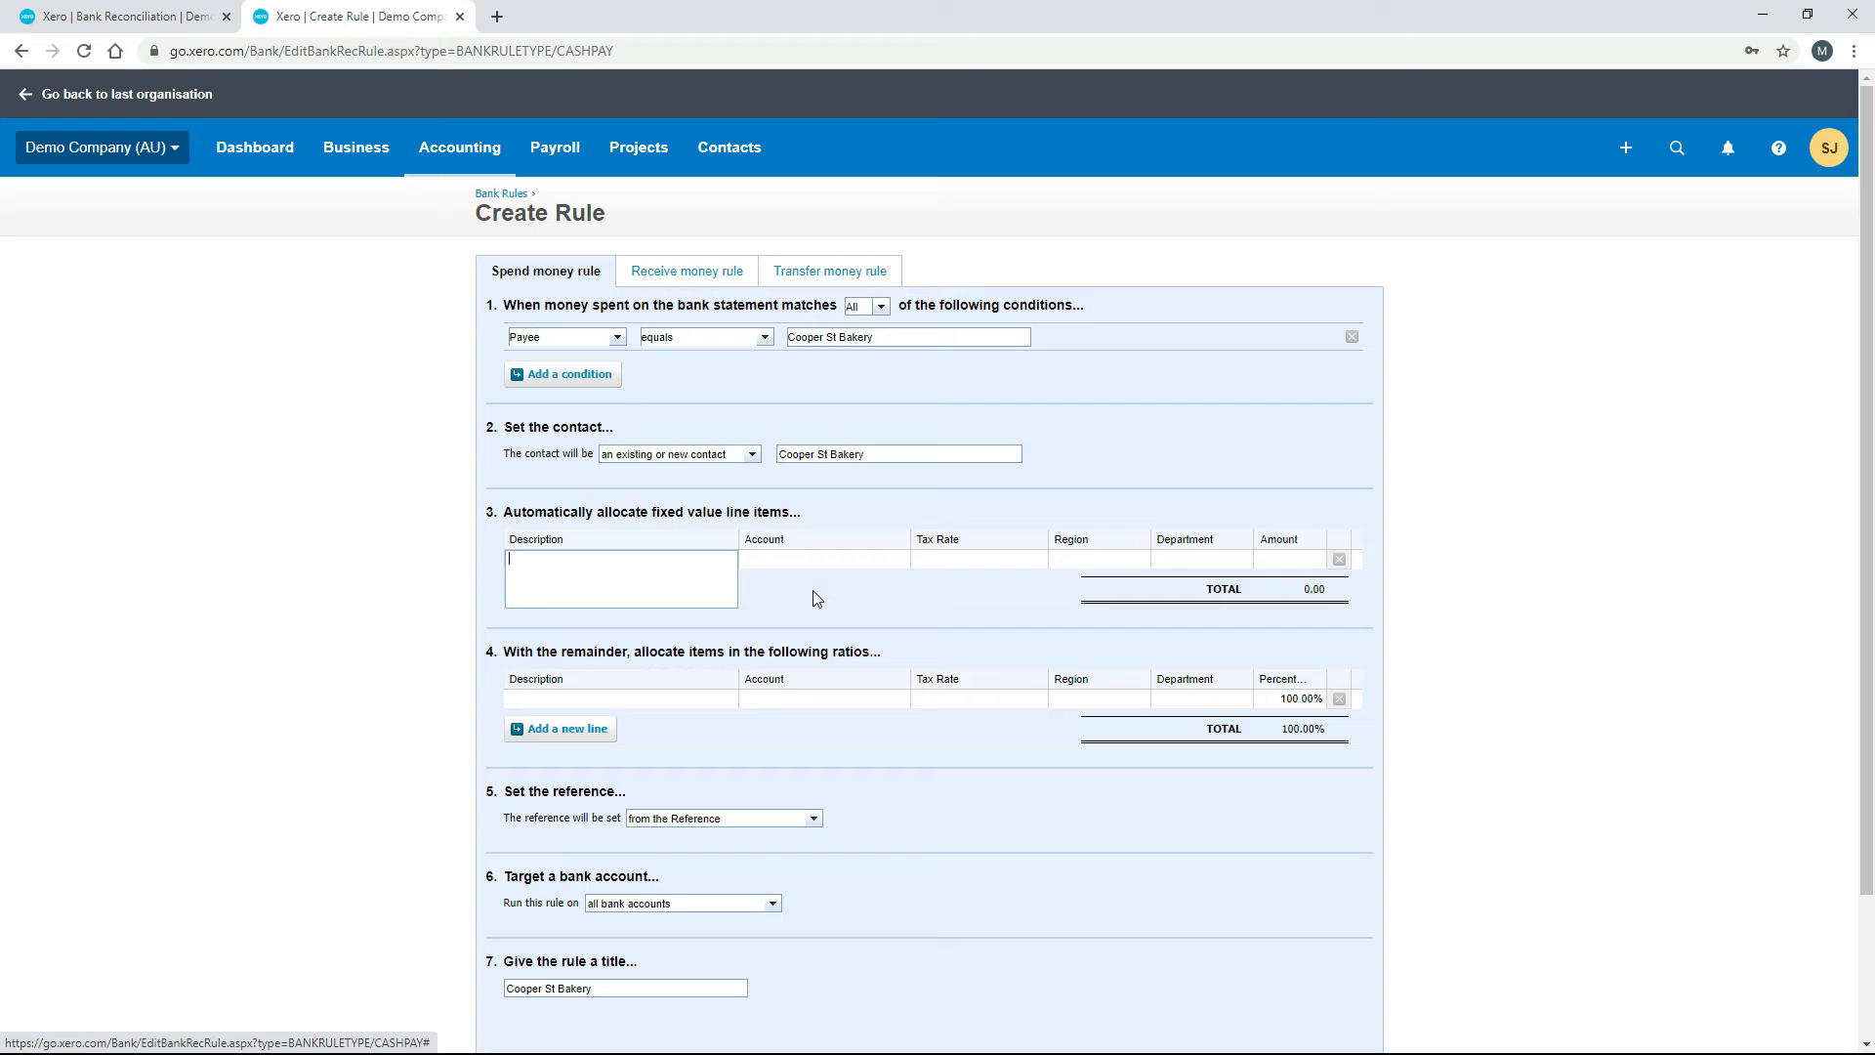
left_click(1338, 559)
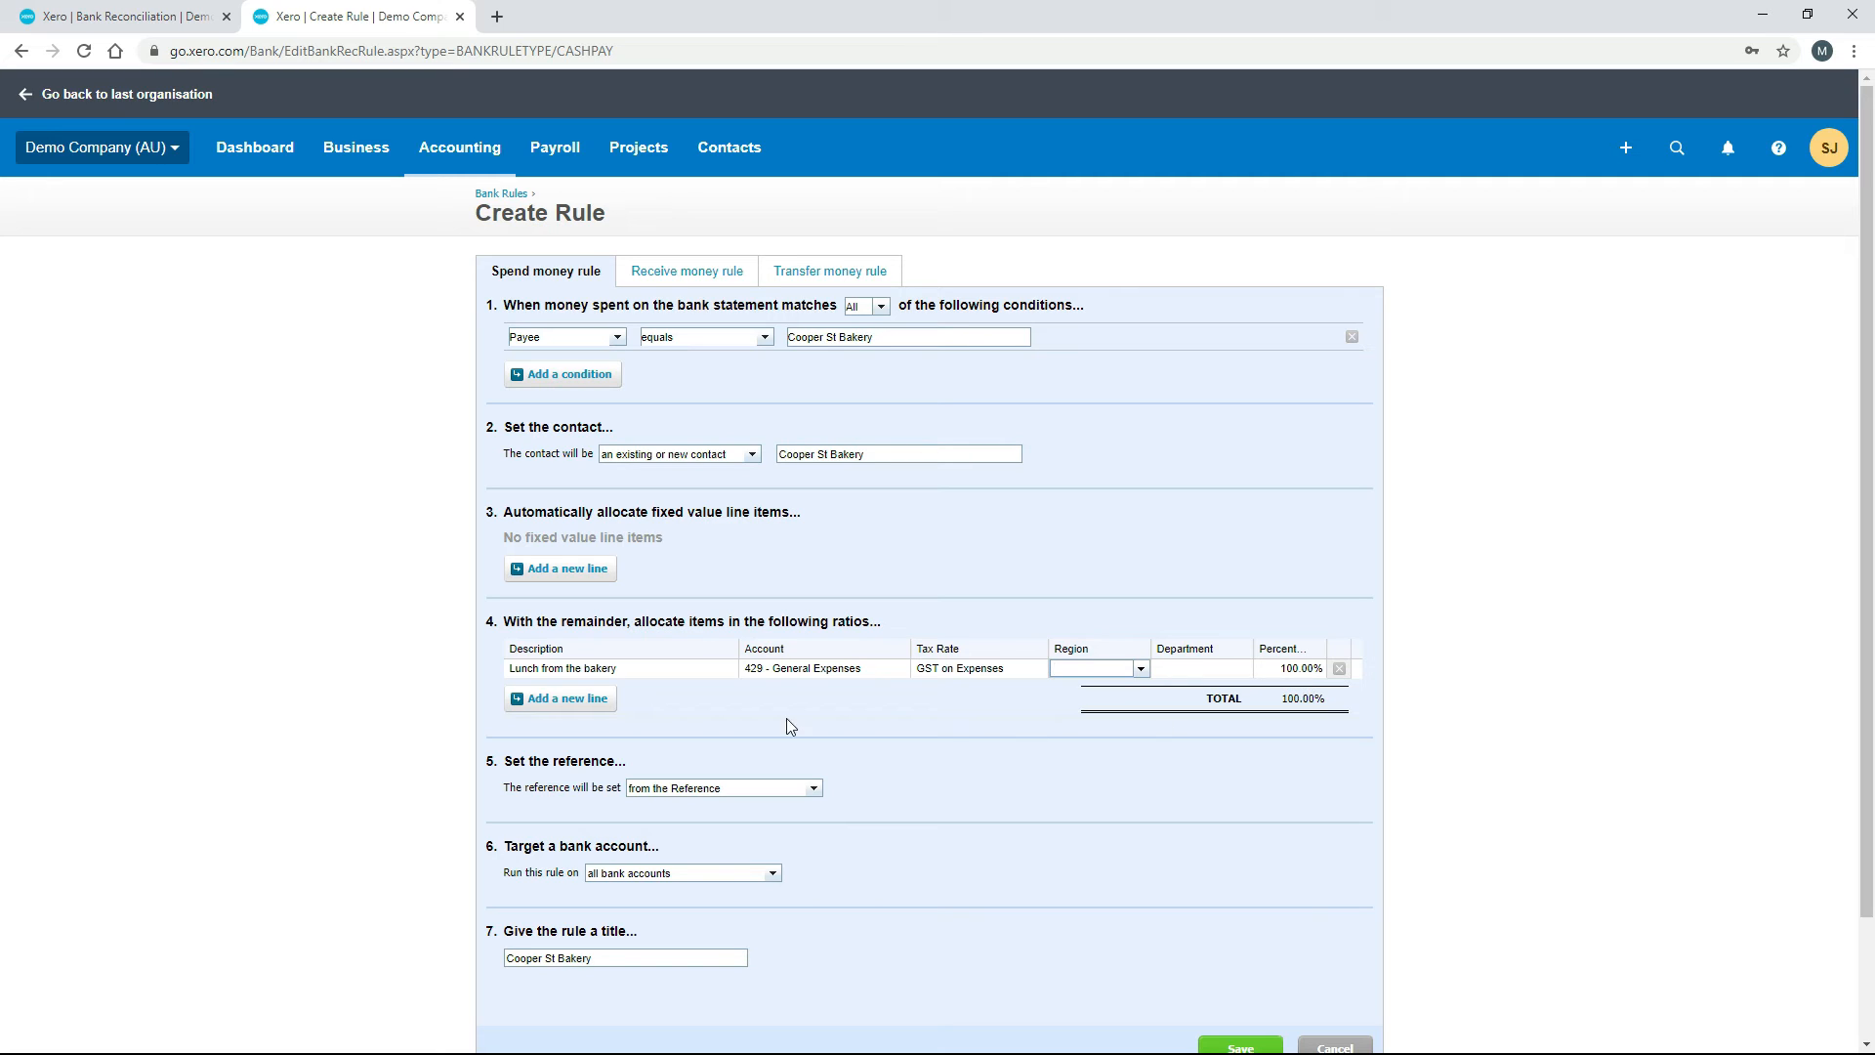
left_click(574, 699)
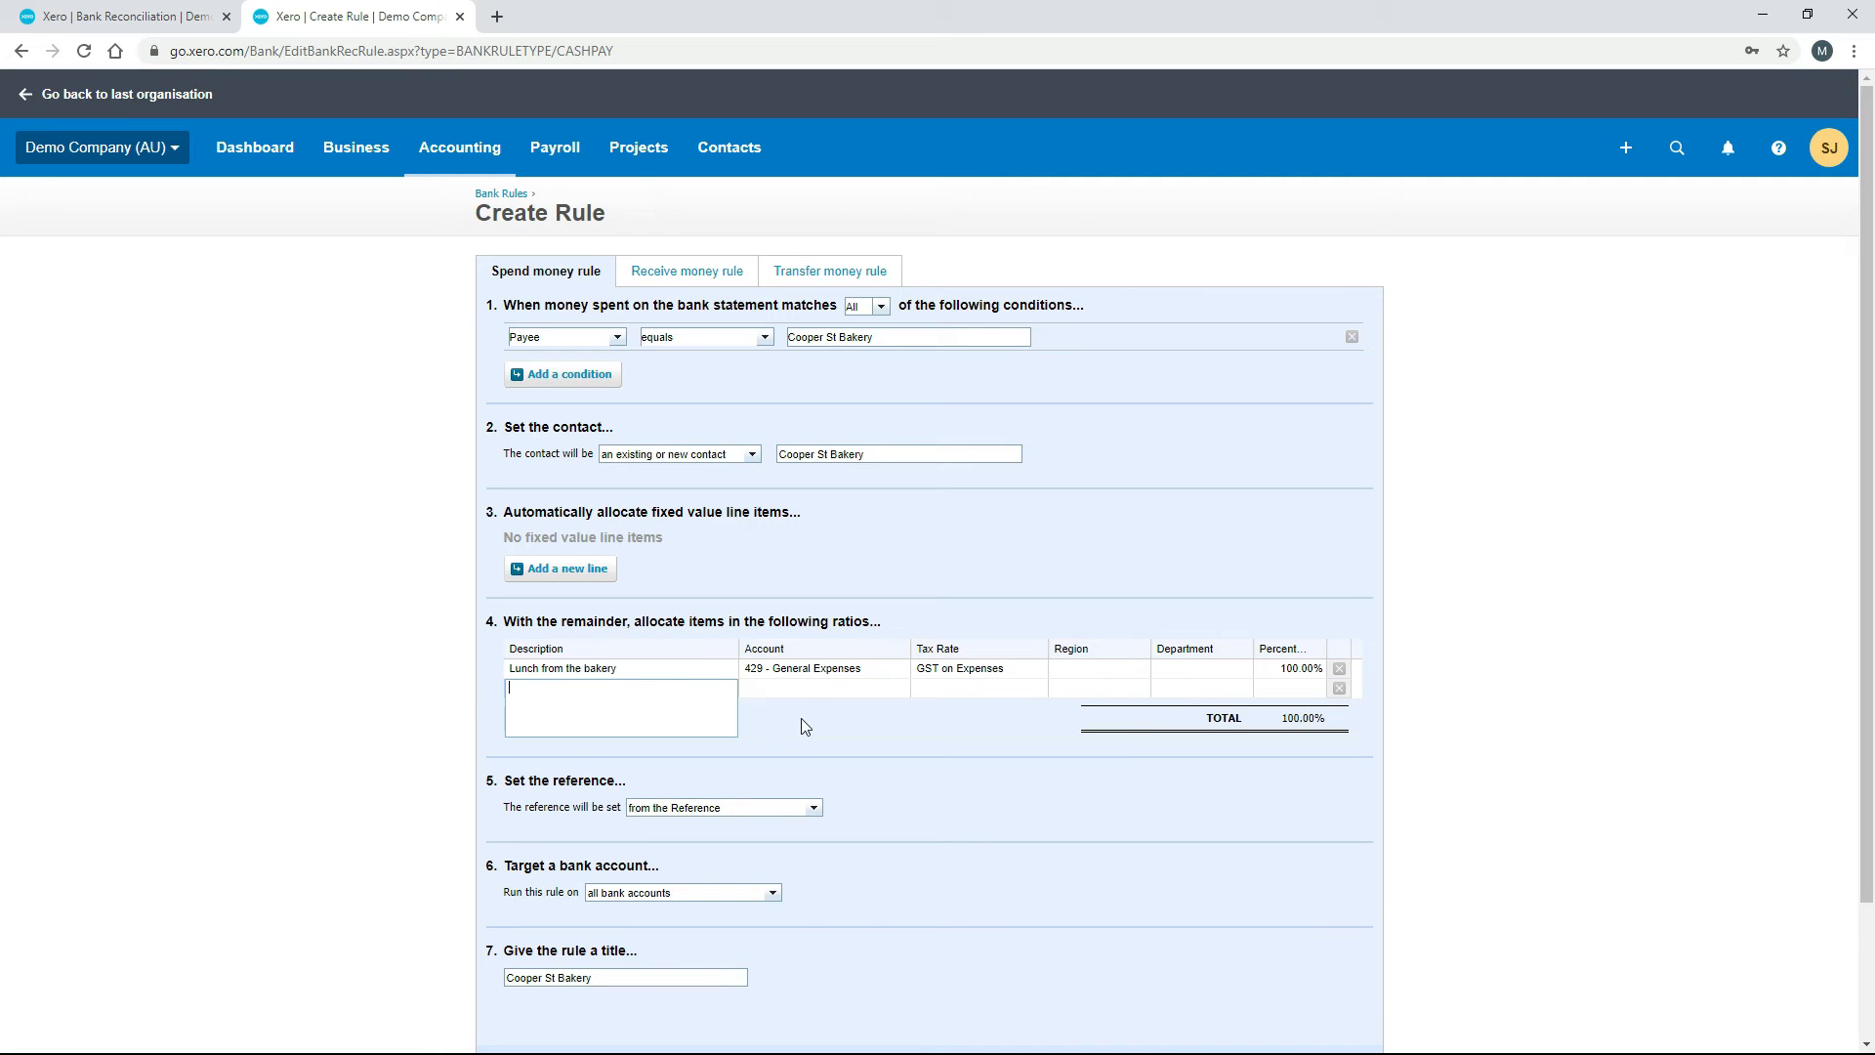
left_click(801, 723)
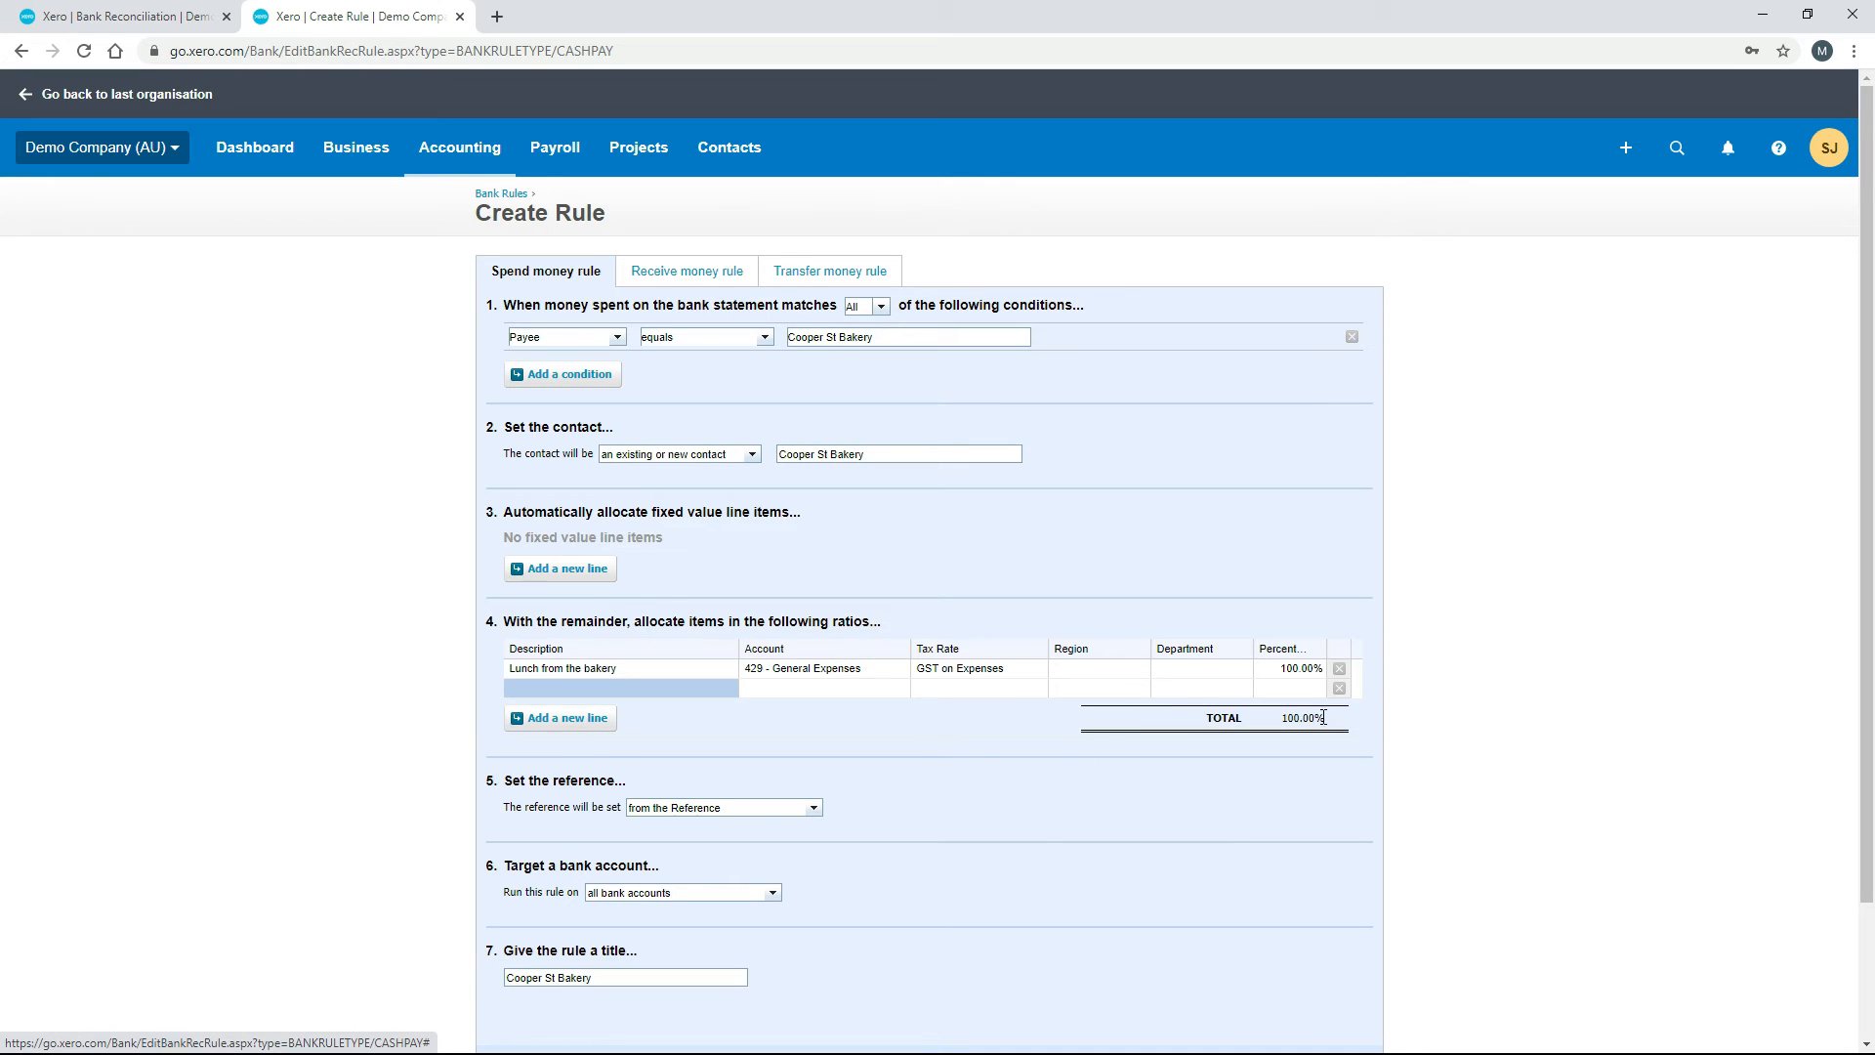
left_click(1338, 687)
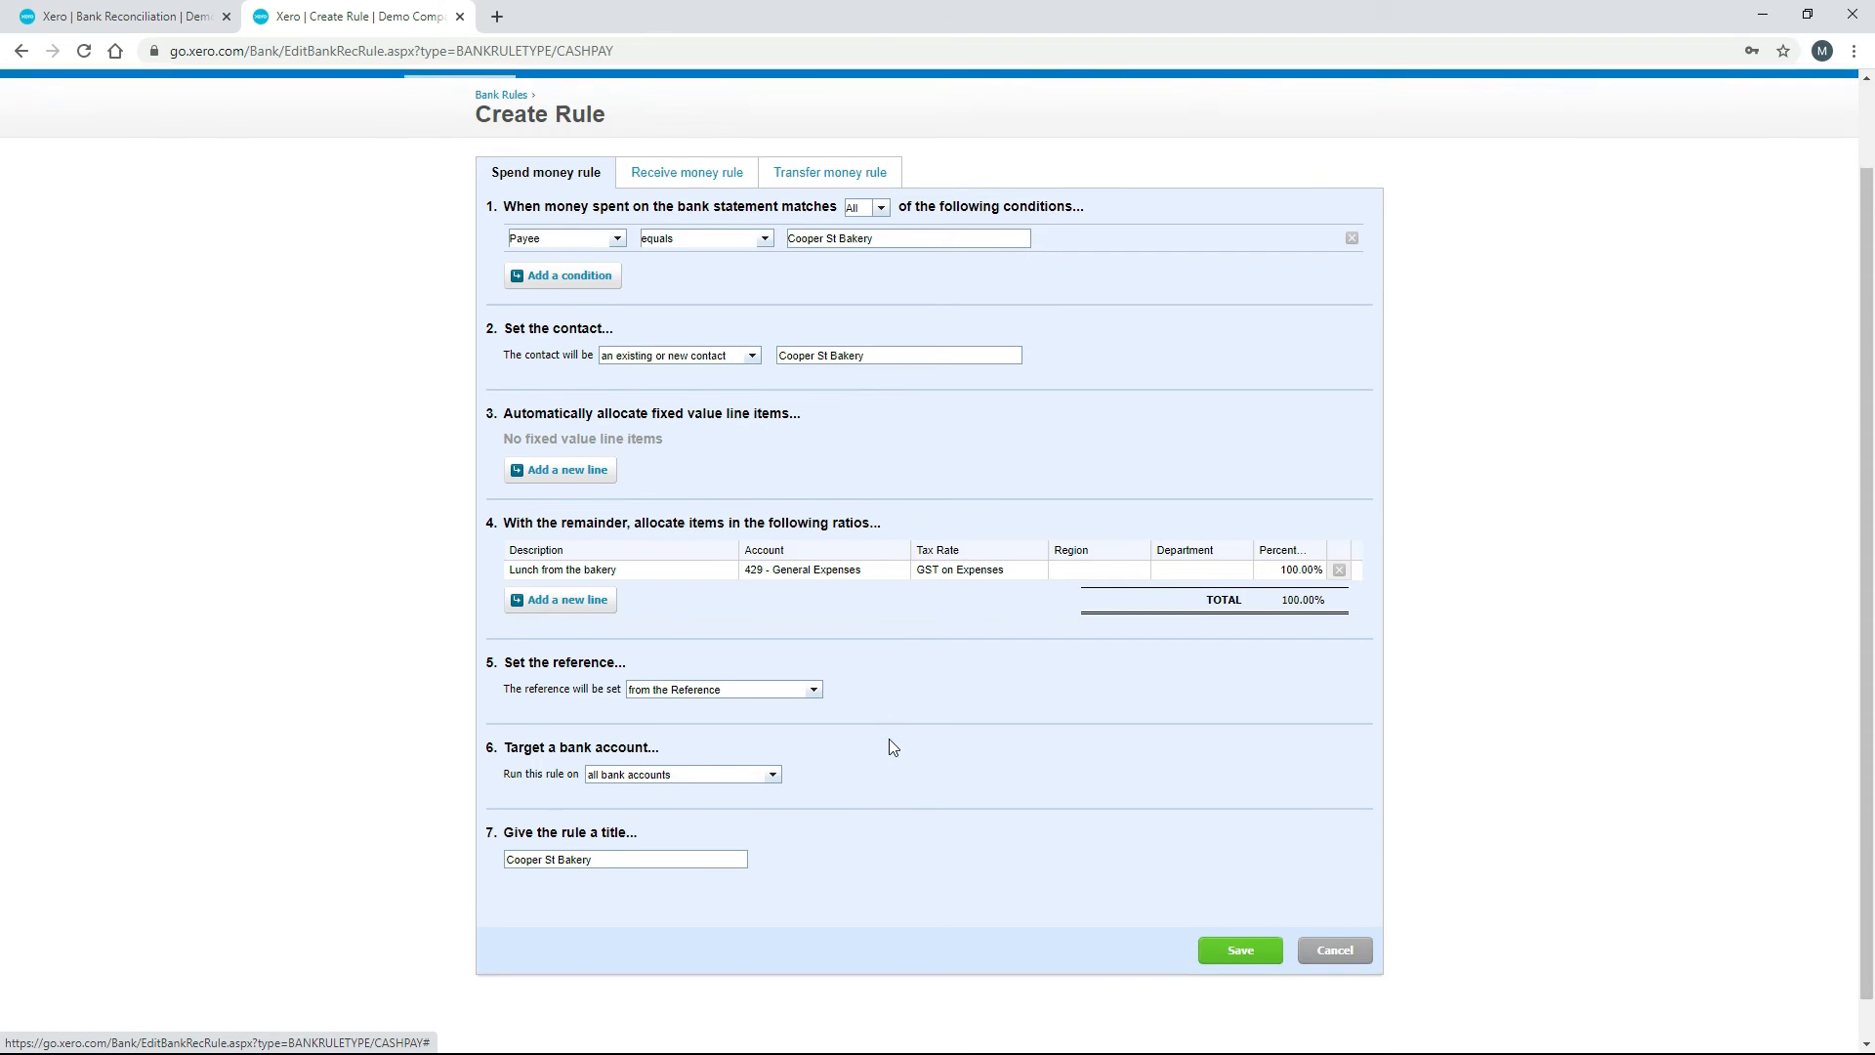
Check the bank statement line again and review the available sources for the rule's reference.
scroll(889, 740, "down", 3)
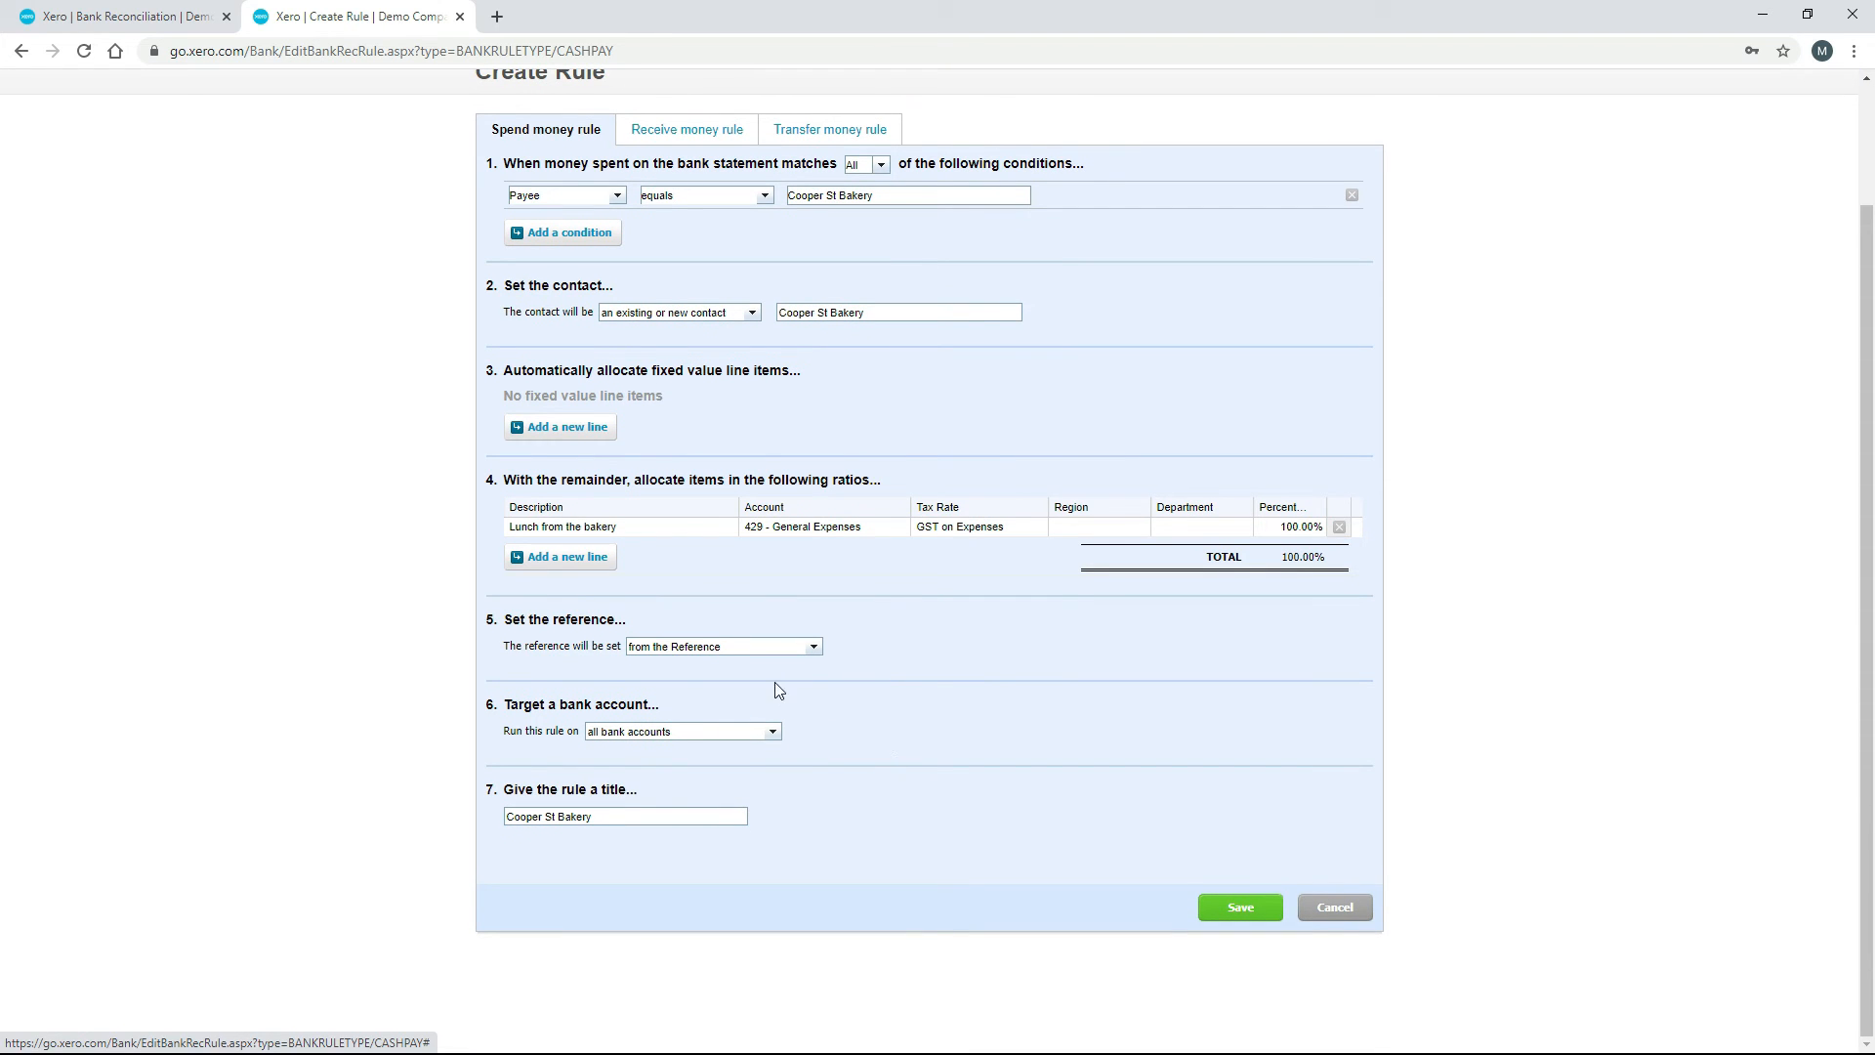
left_click(146, 16)
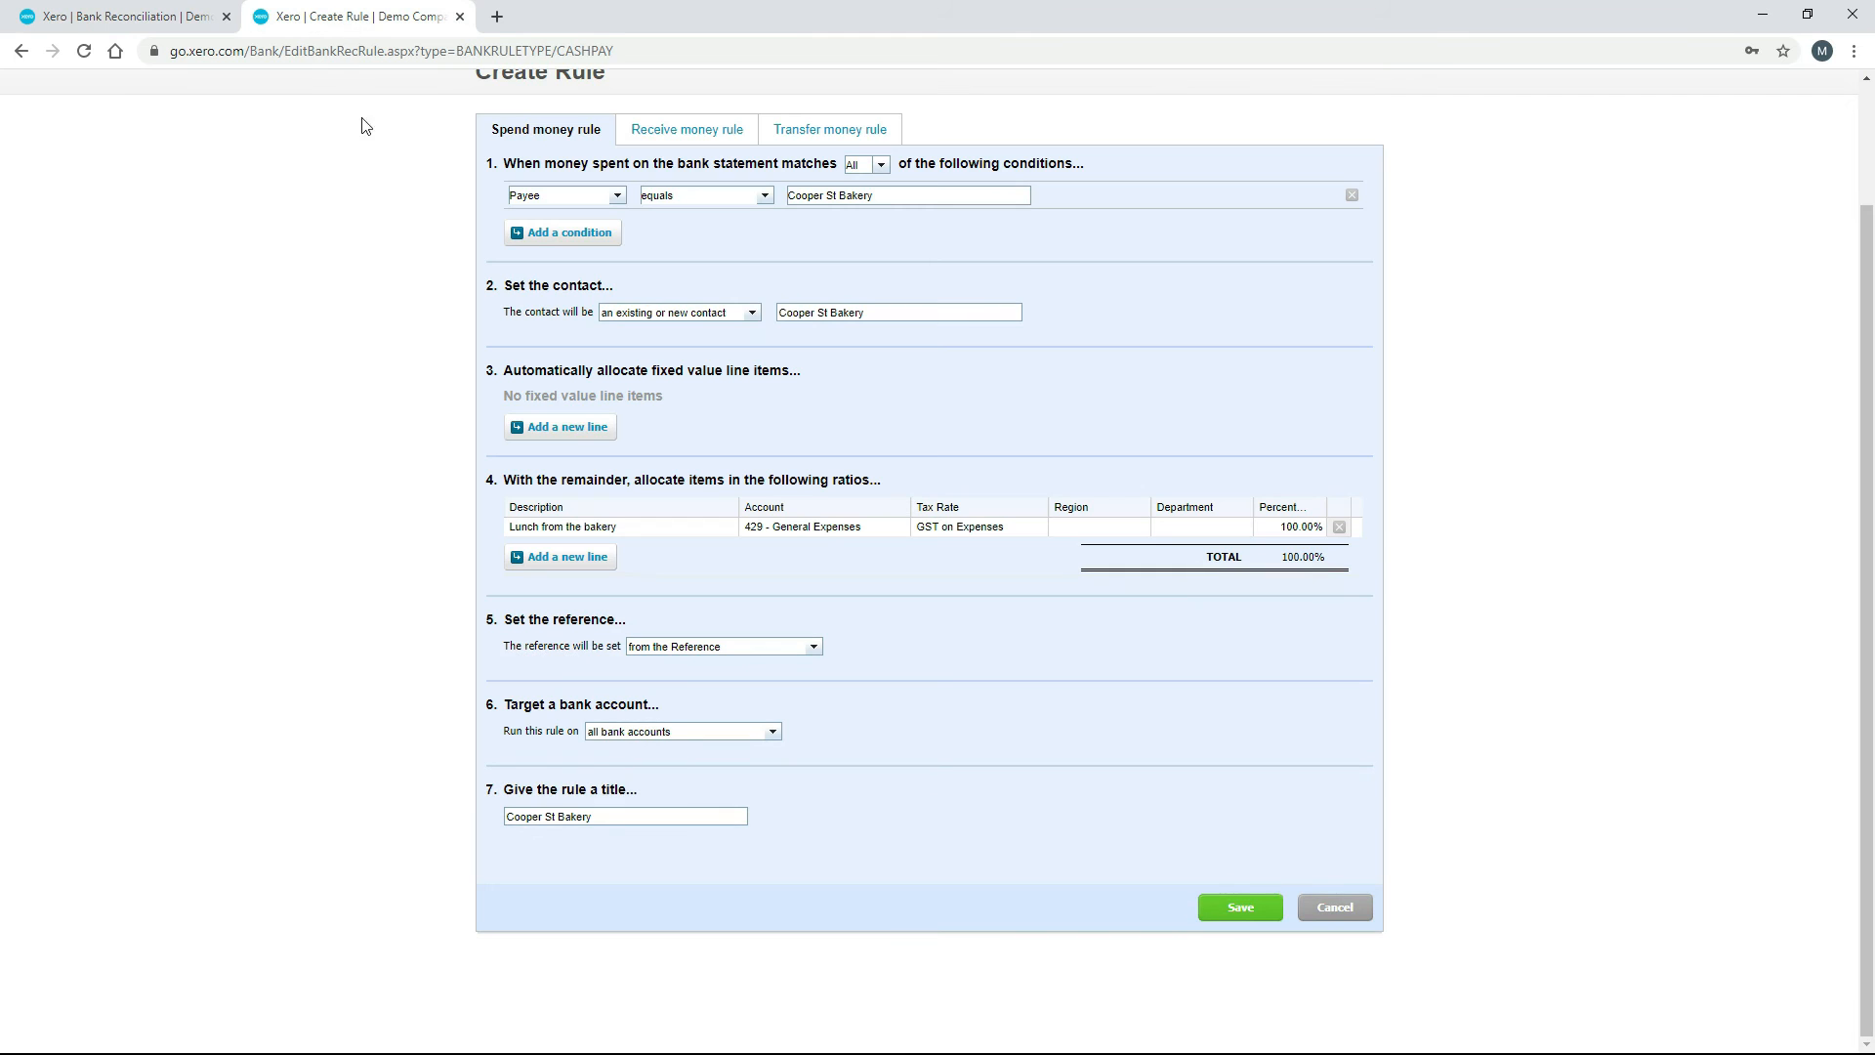
left_click(344, 18)
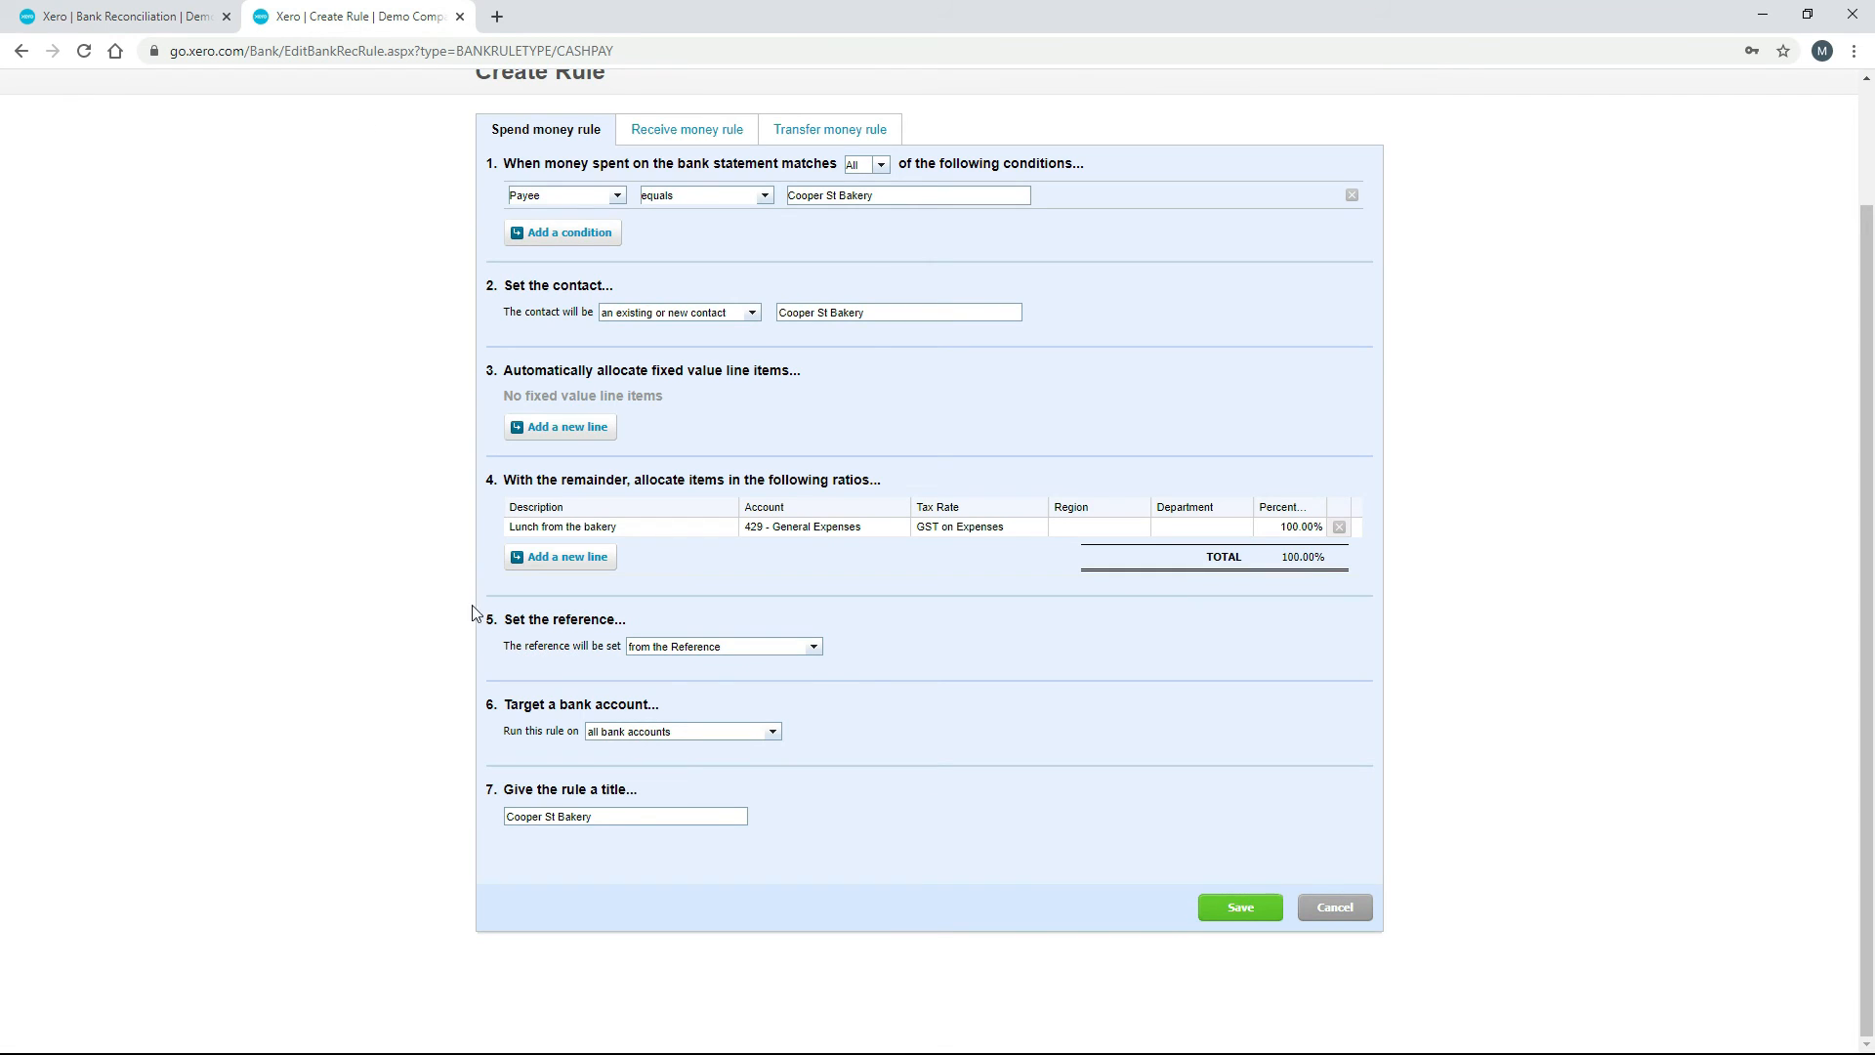
left_click(814, 647)
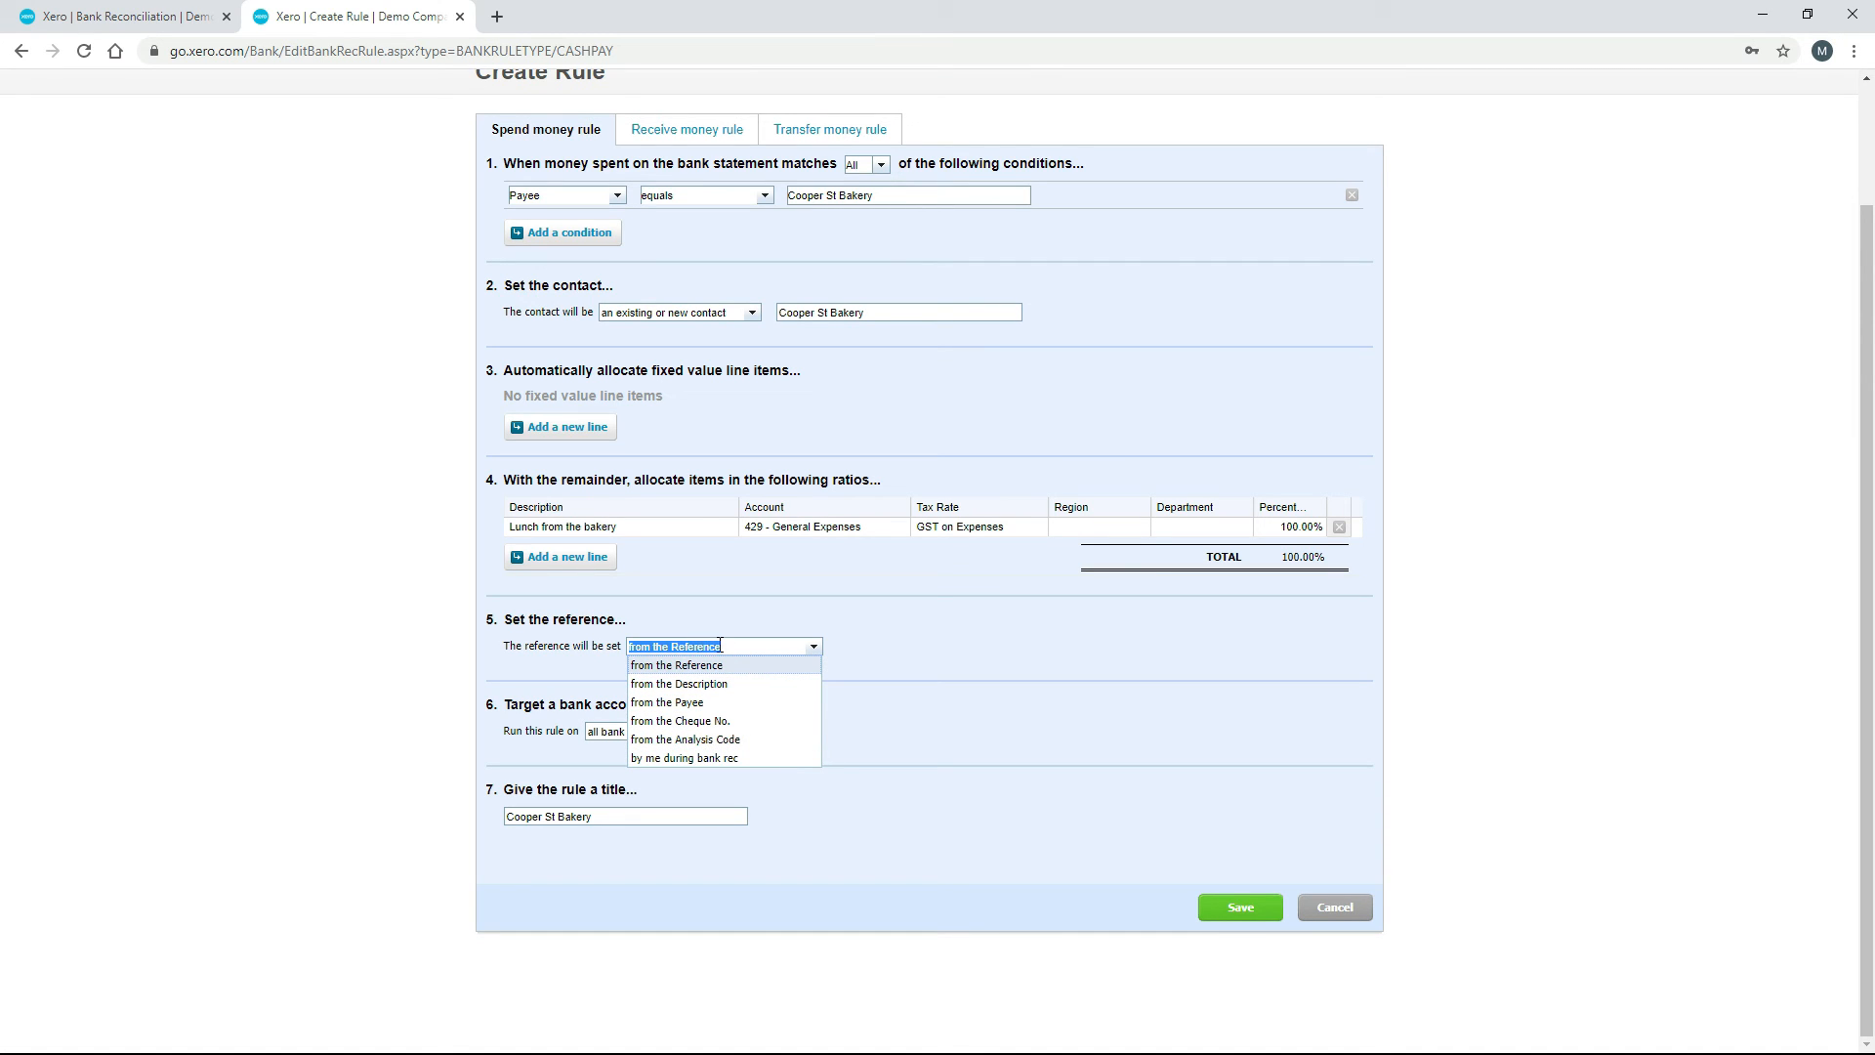
left_click(858, 646)
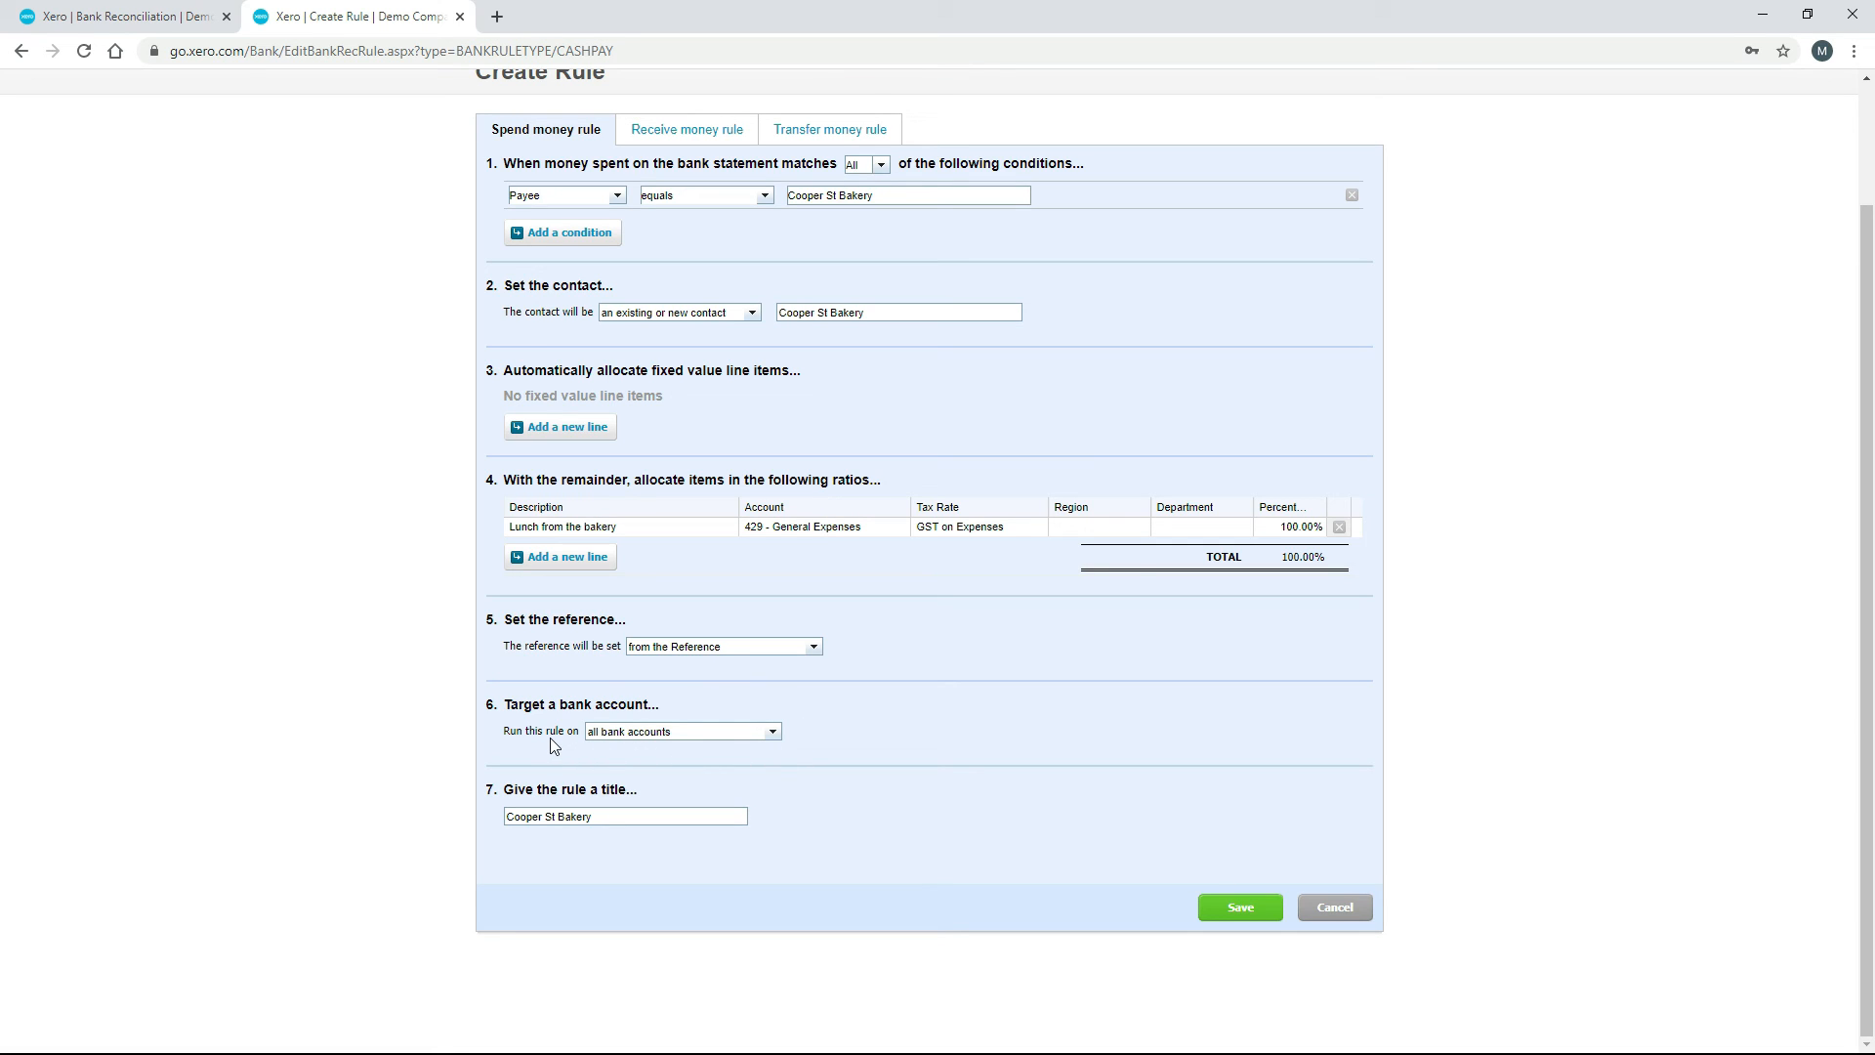
Limit the rule to the Business Bank Account and save it.
left_click(772, 733)
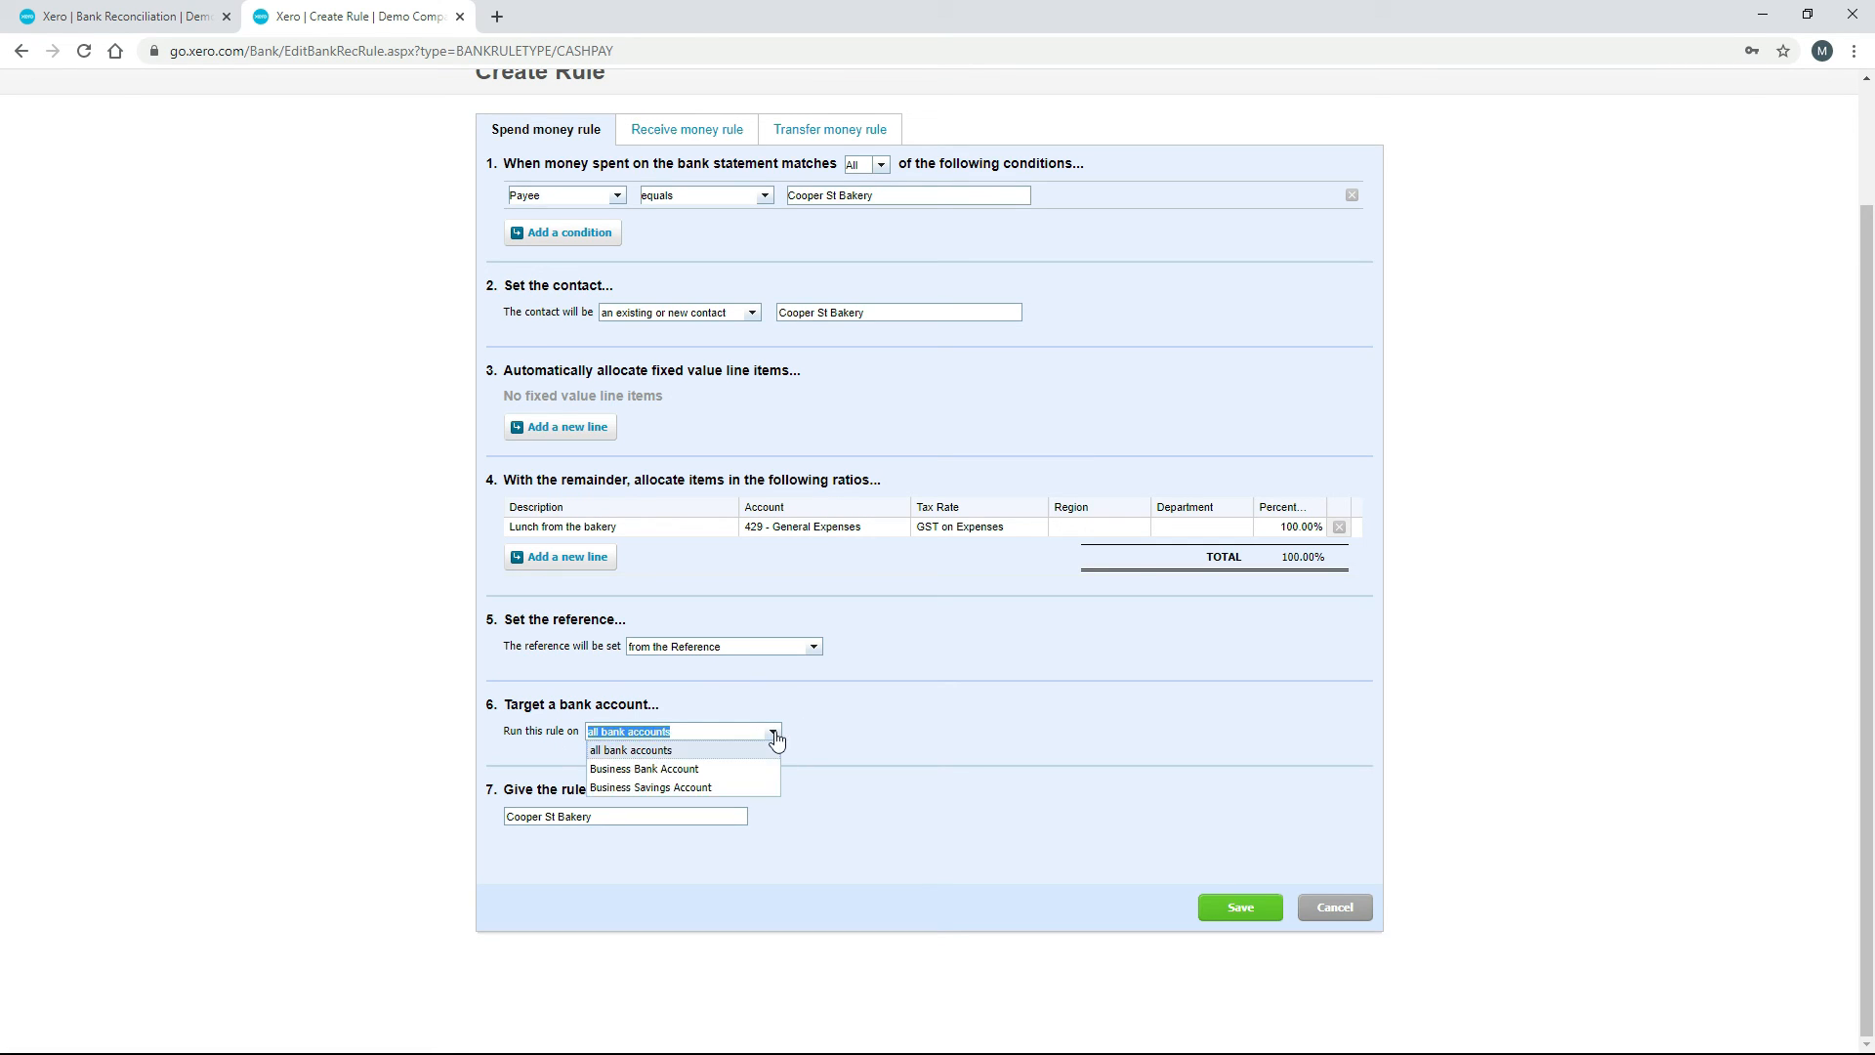
left_click(655, 769)
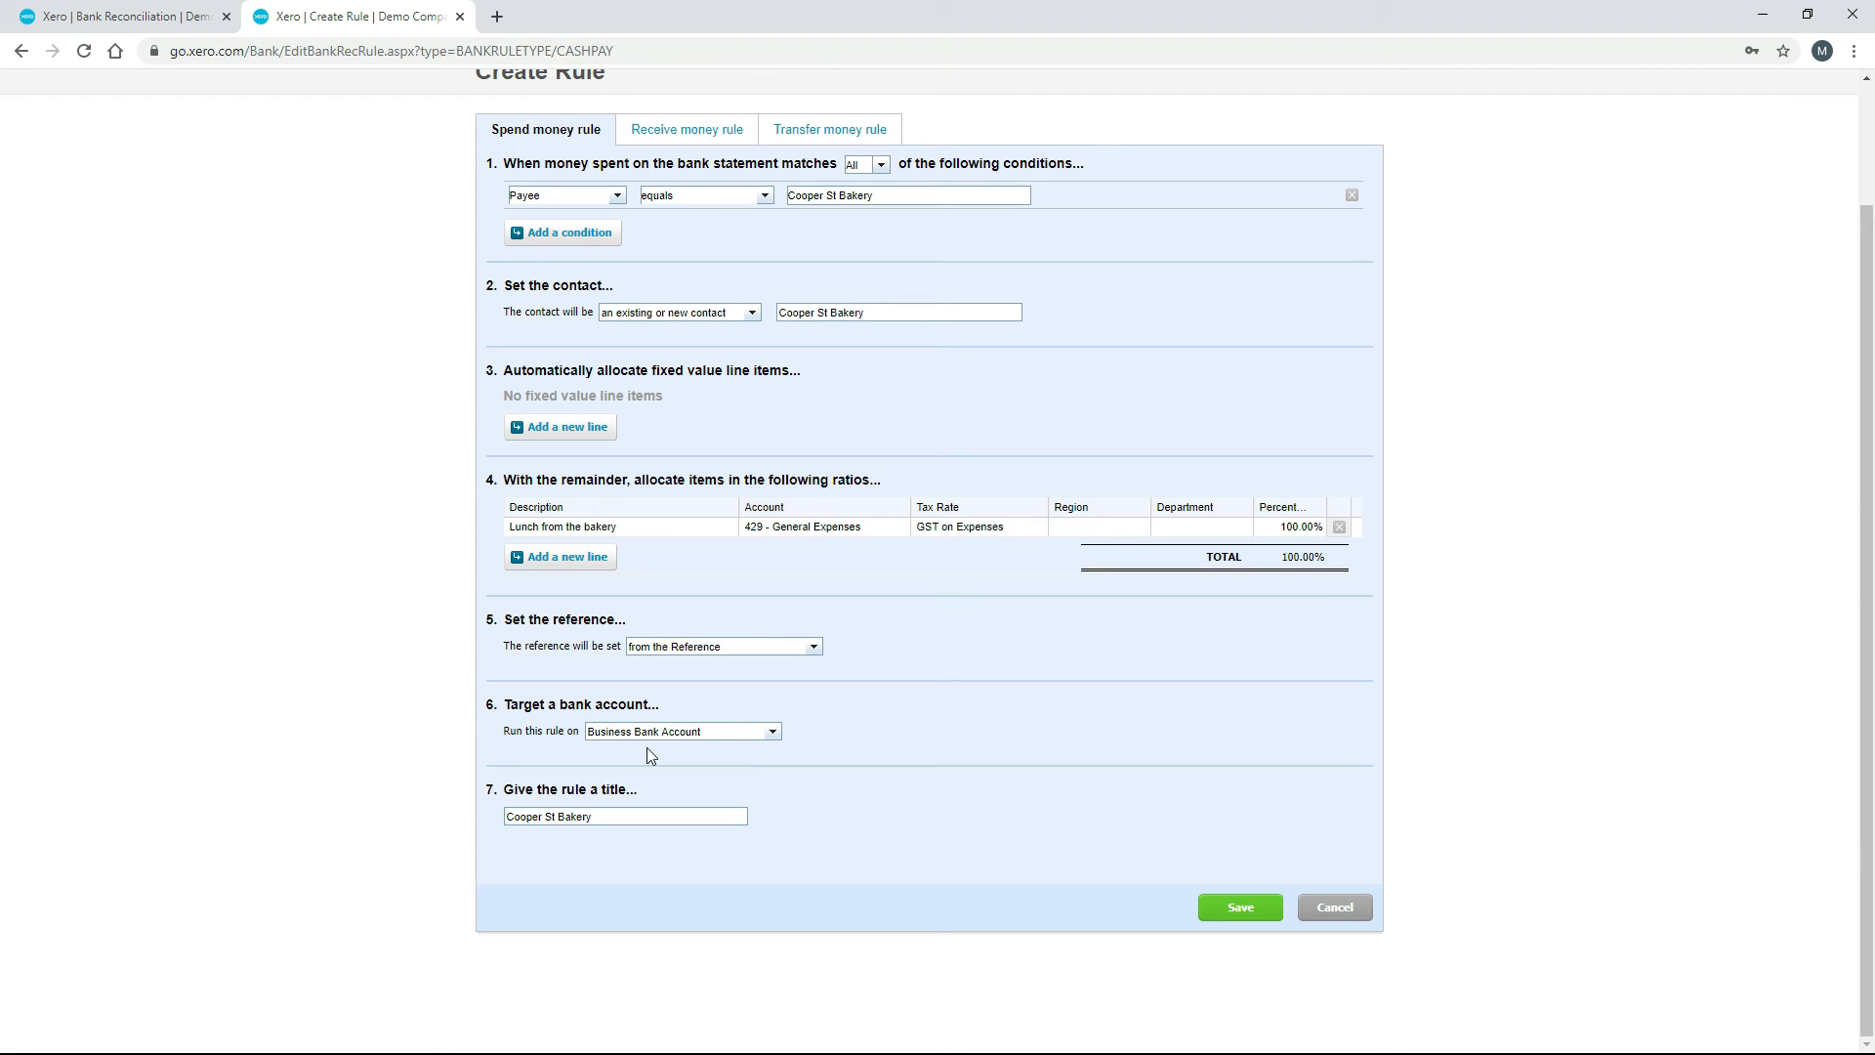
left_click(773, 734)
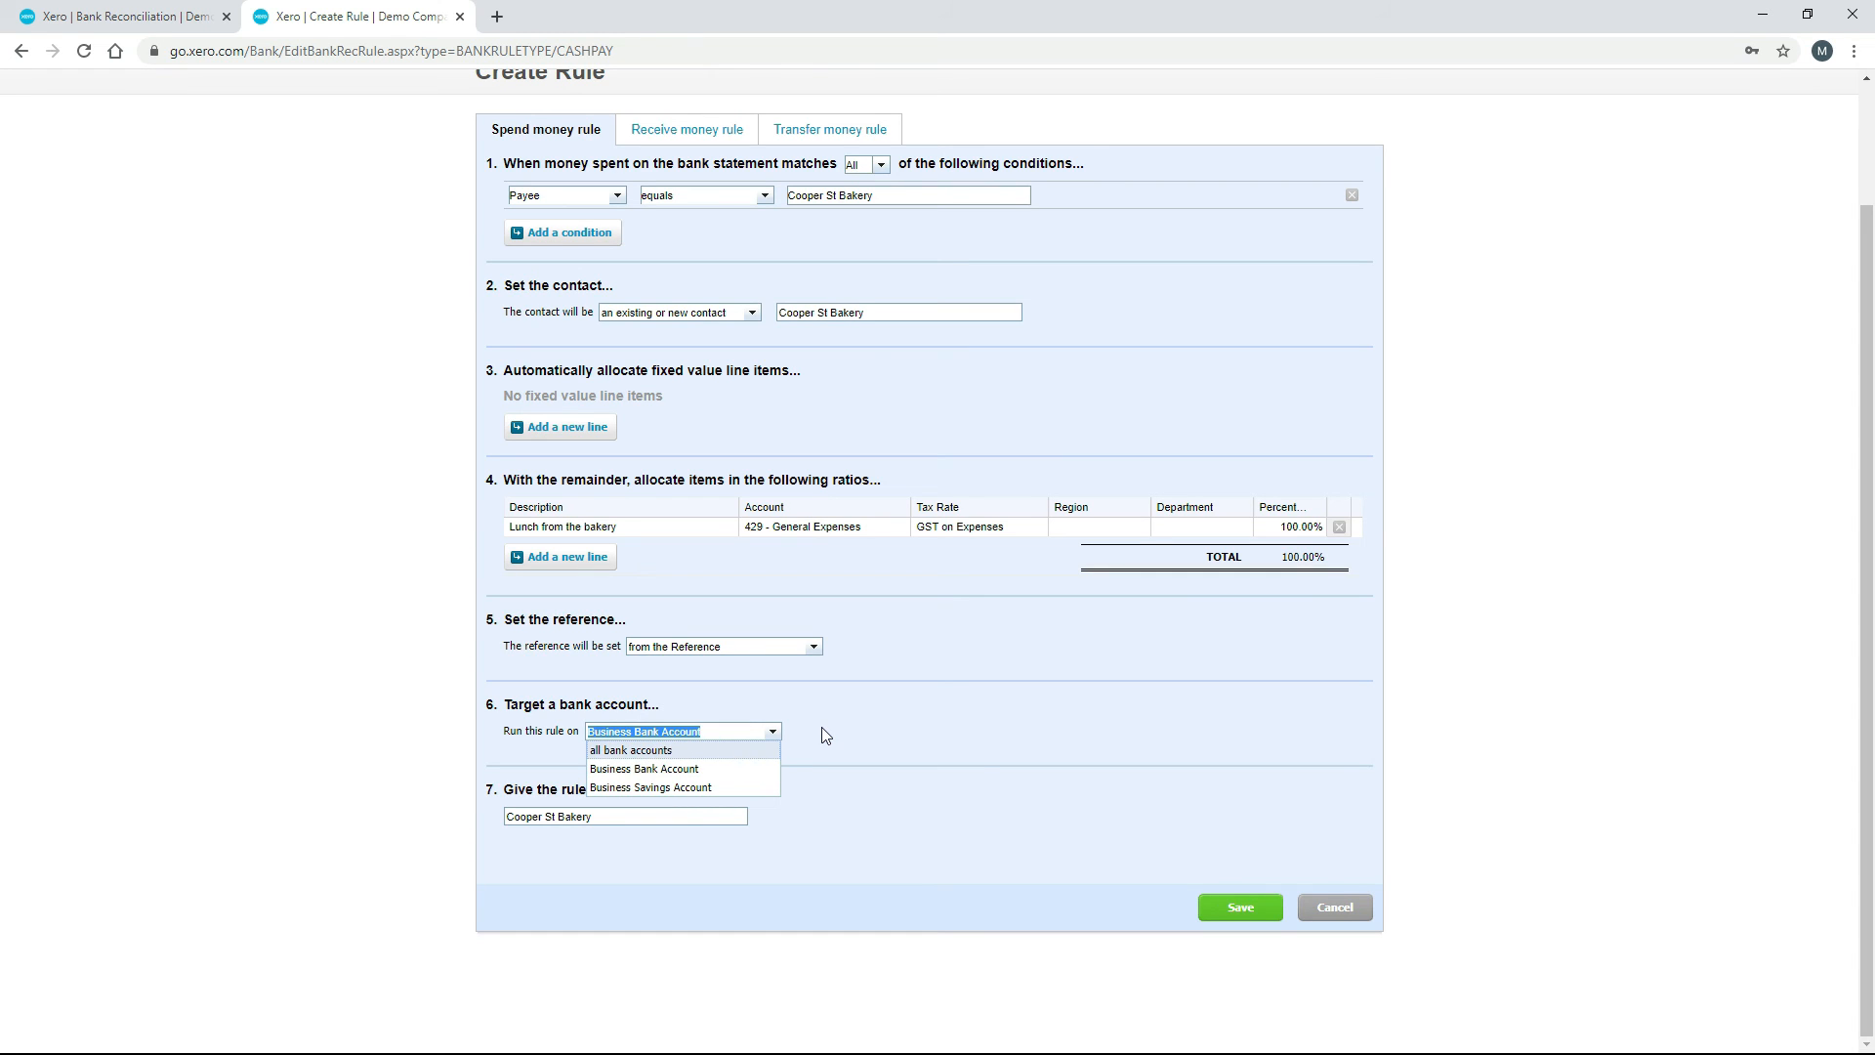
left_click(823, 731)
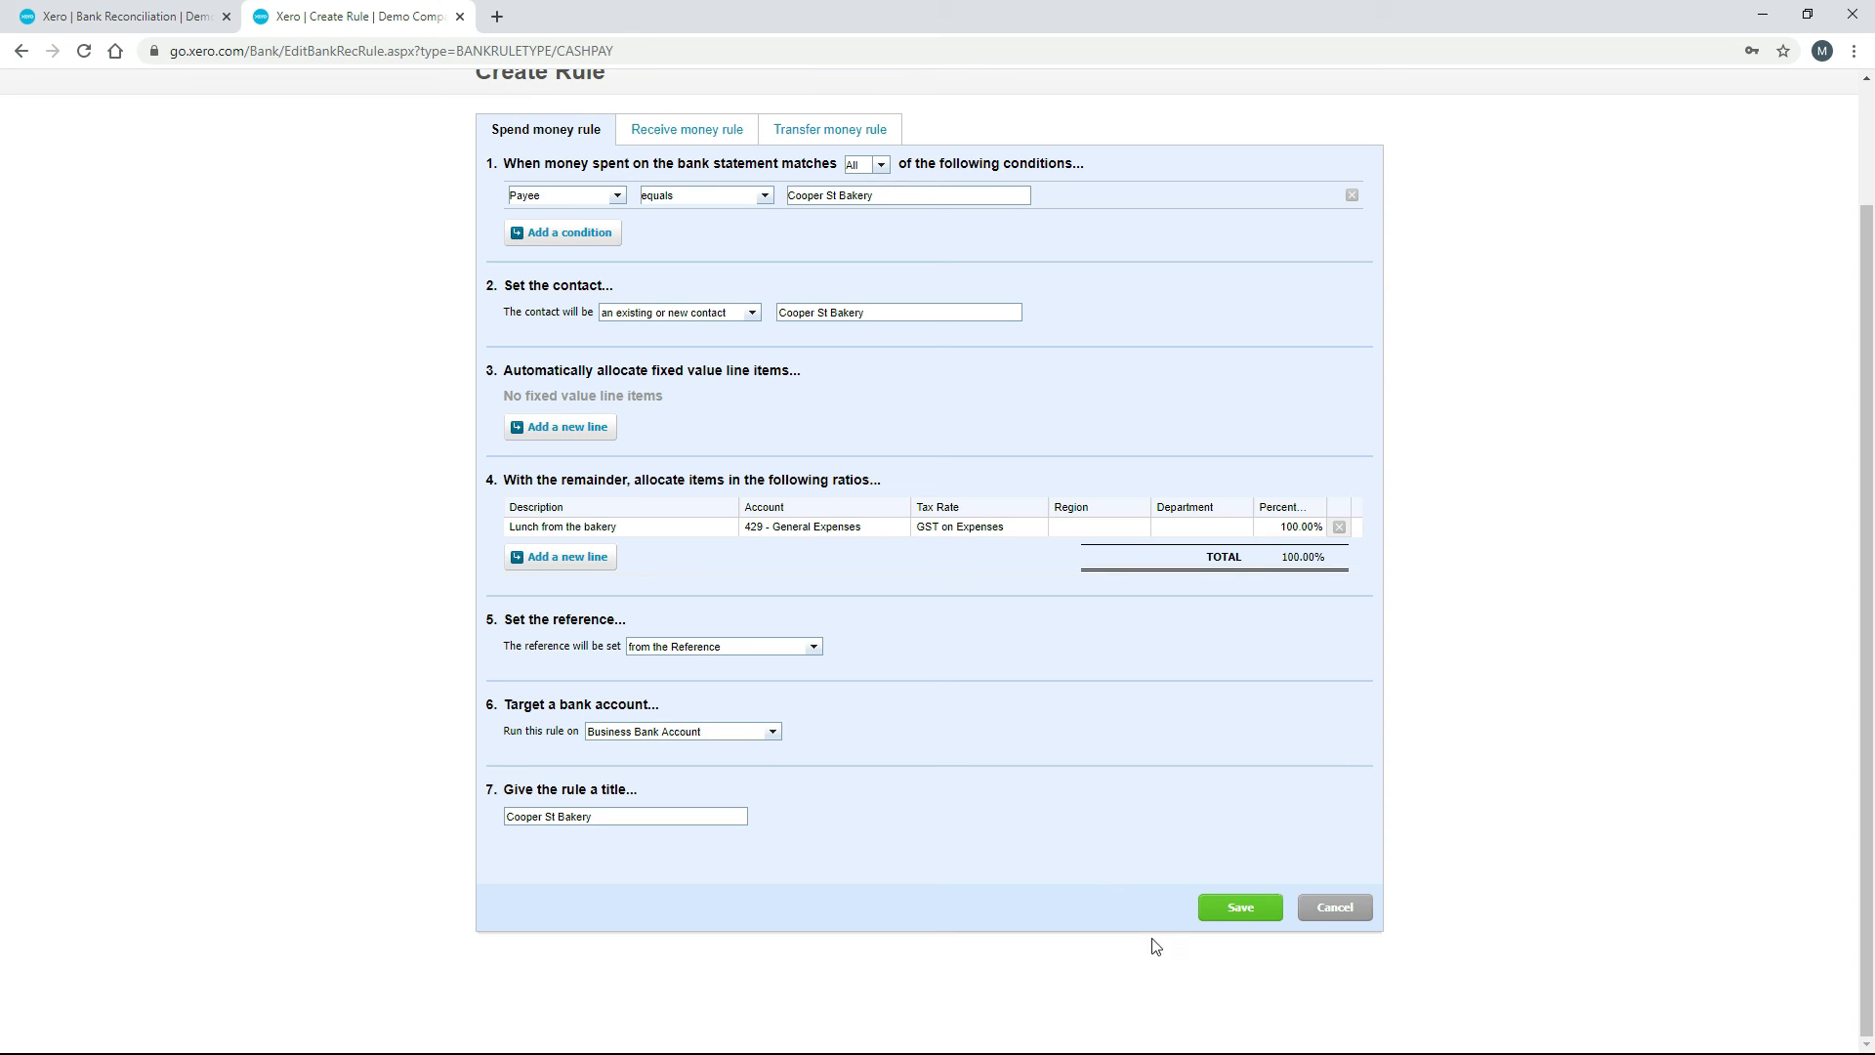
left_click(1242, 913)
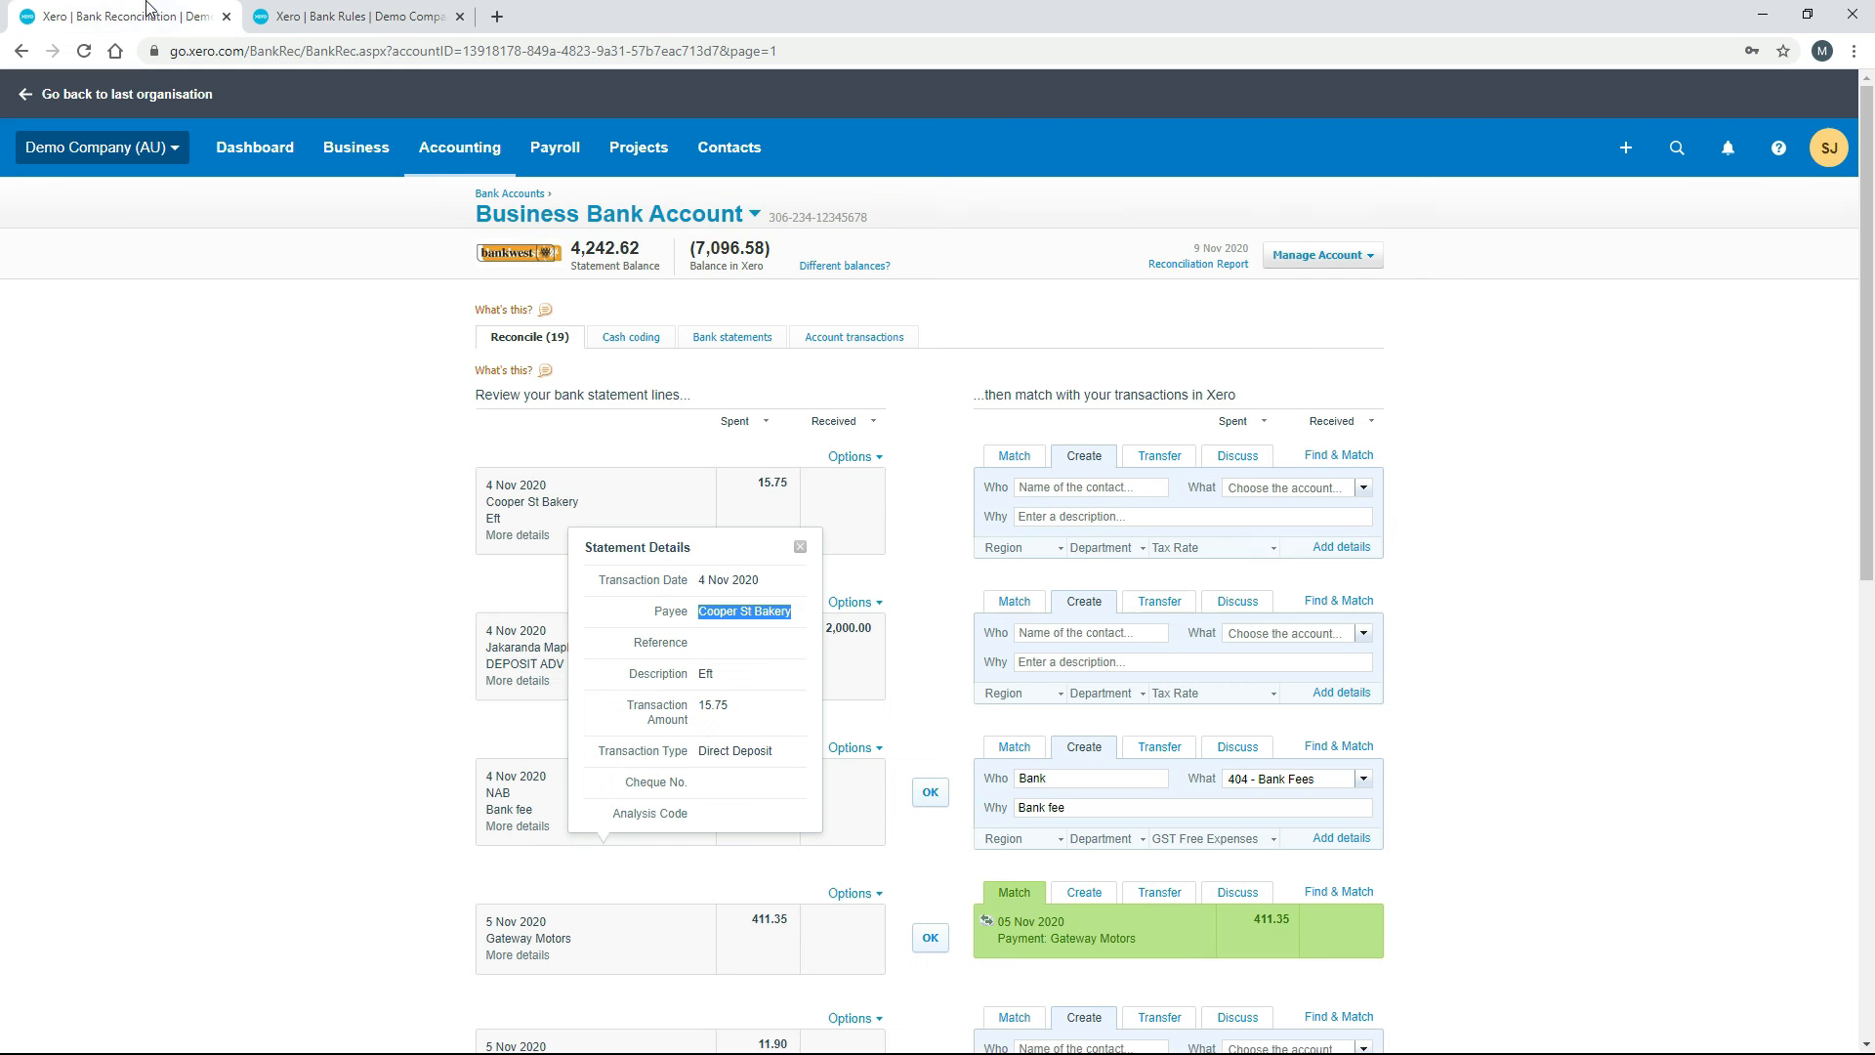
Return to the Business Bank Account reconciliation, close the statement details and reload the statement lines to apply the new rule.
key("ctrl+shift+Tab")
left_click(796, 540)
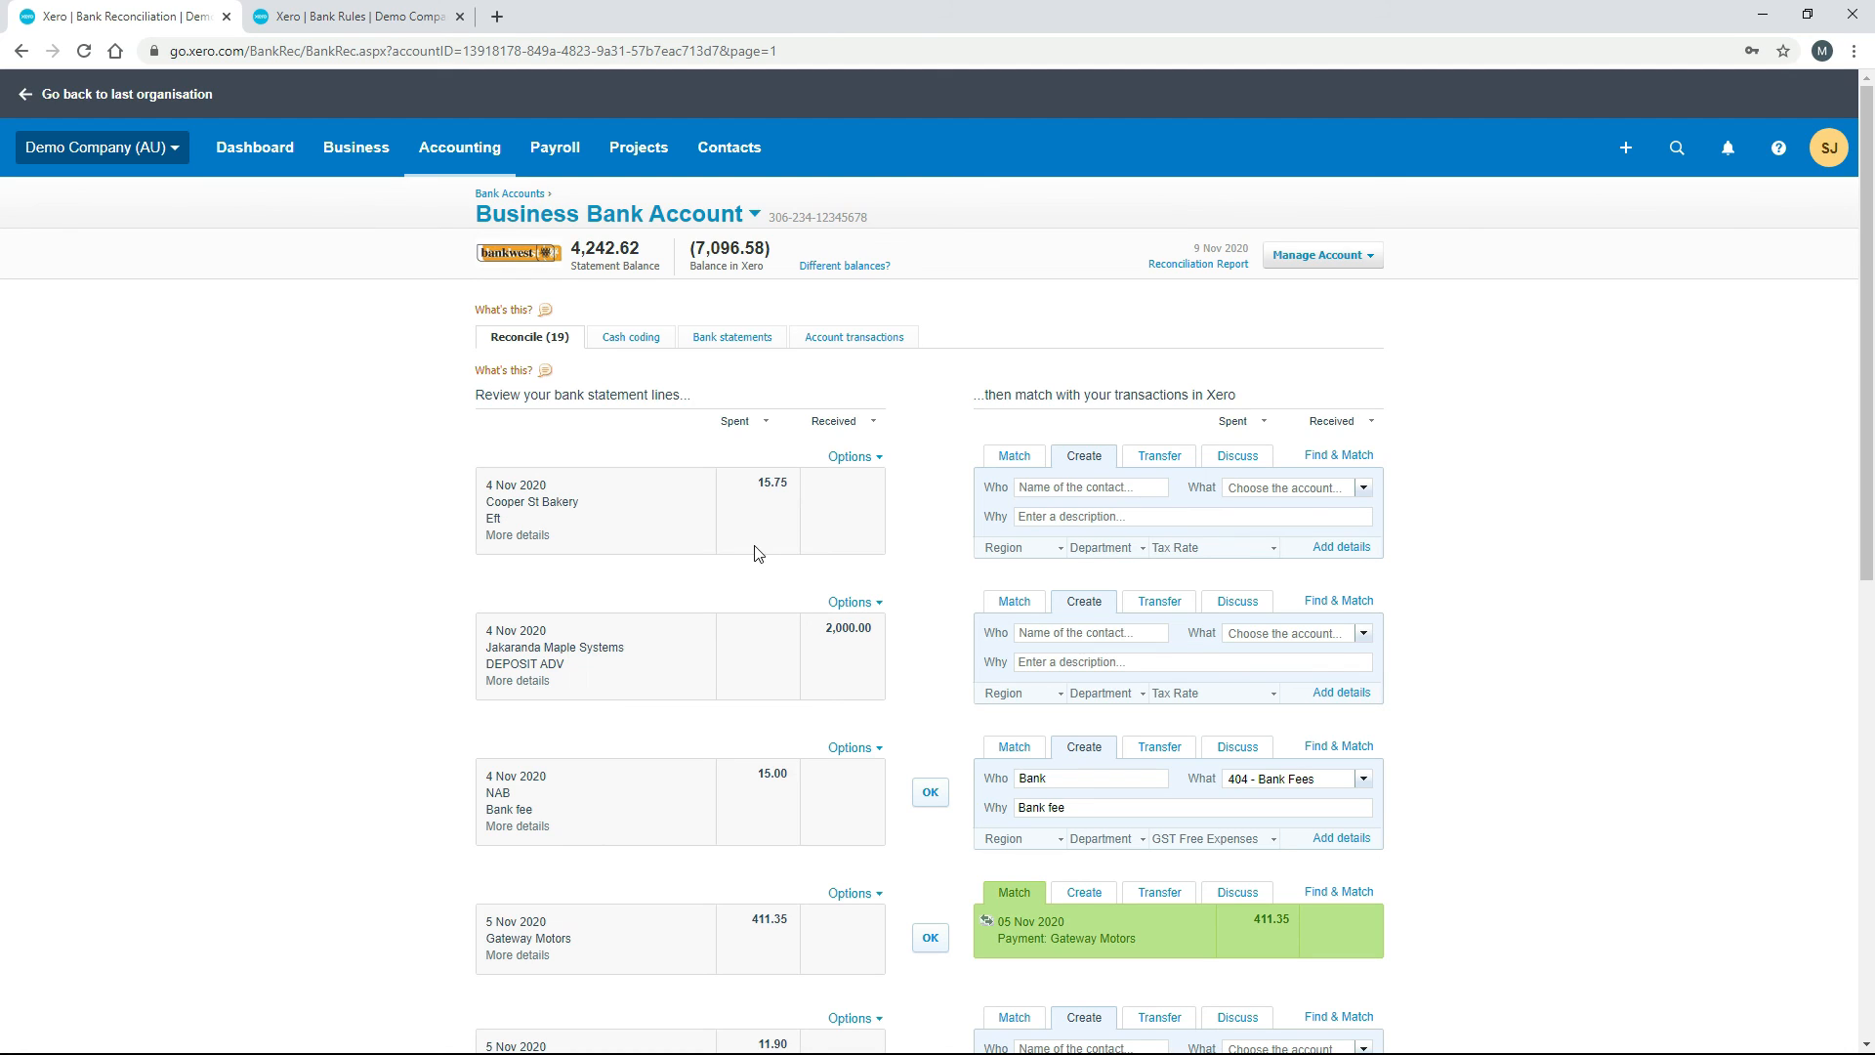
left_click(534, 343)
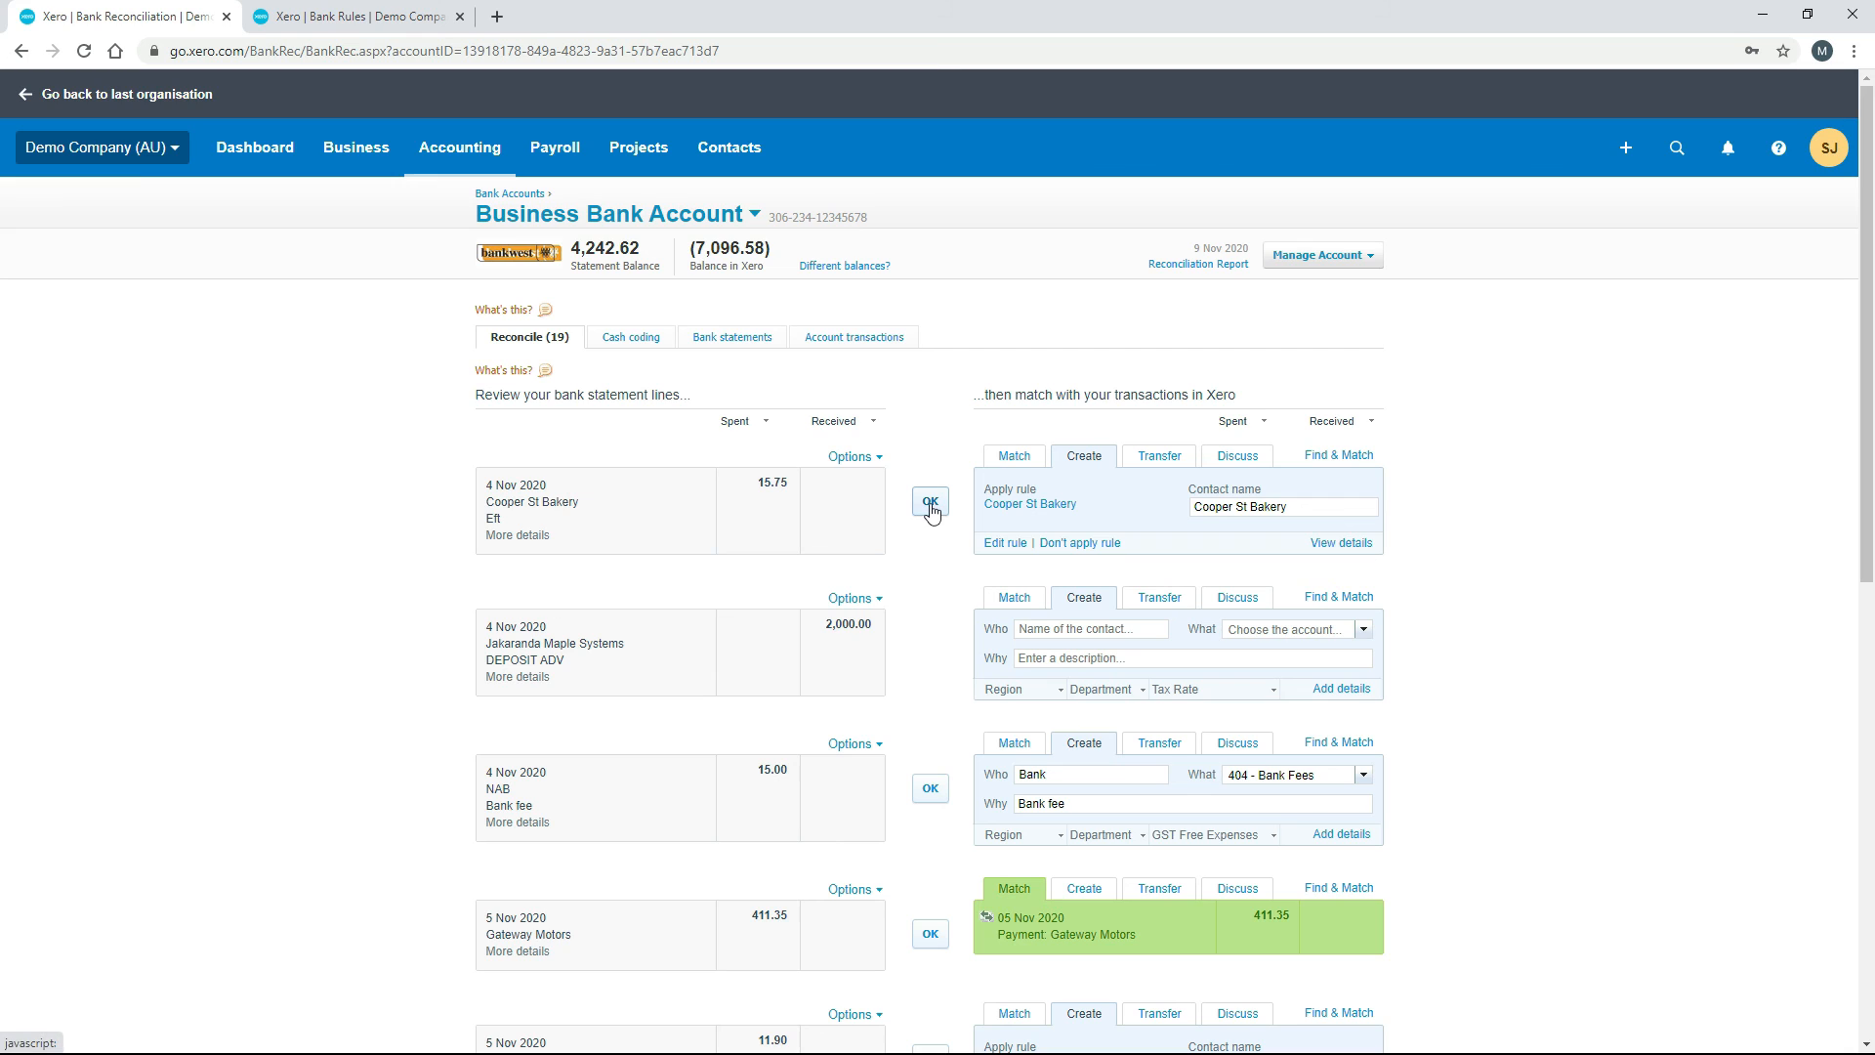
Review the rule's transaction details for the 4 Nov 2020 Cooper St Bakery line, then save and reconcile the transaction.
left_click(1340, 545)
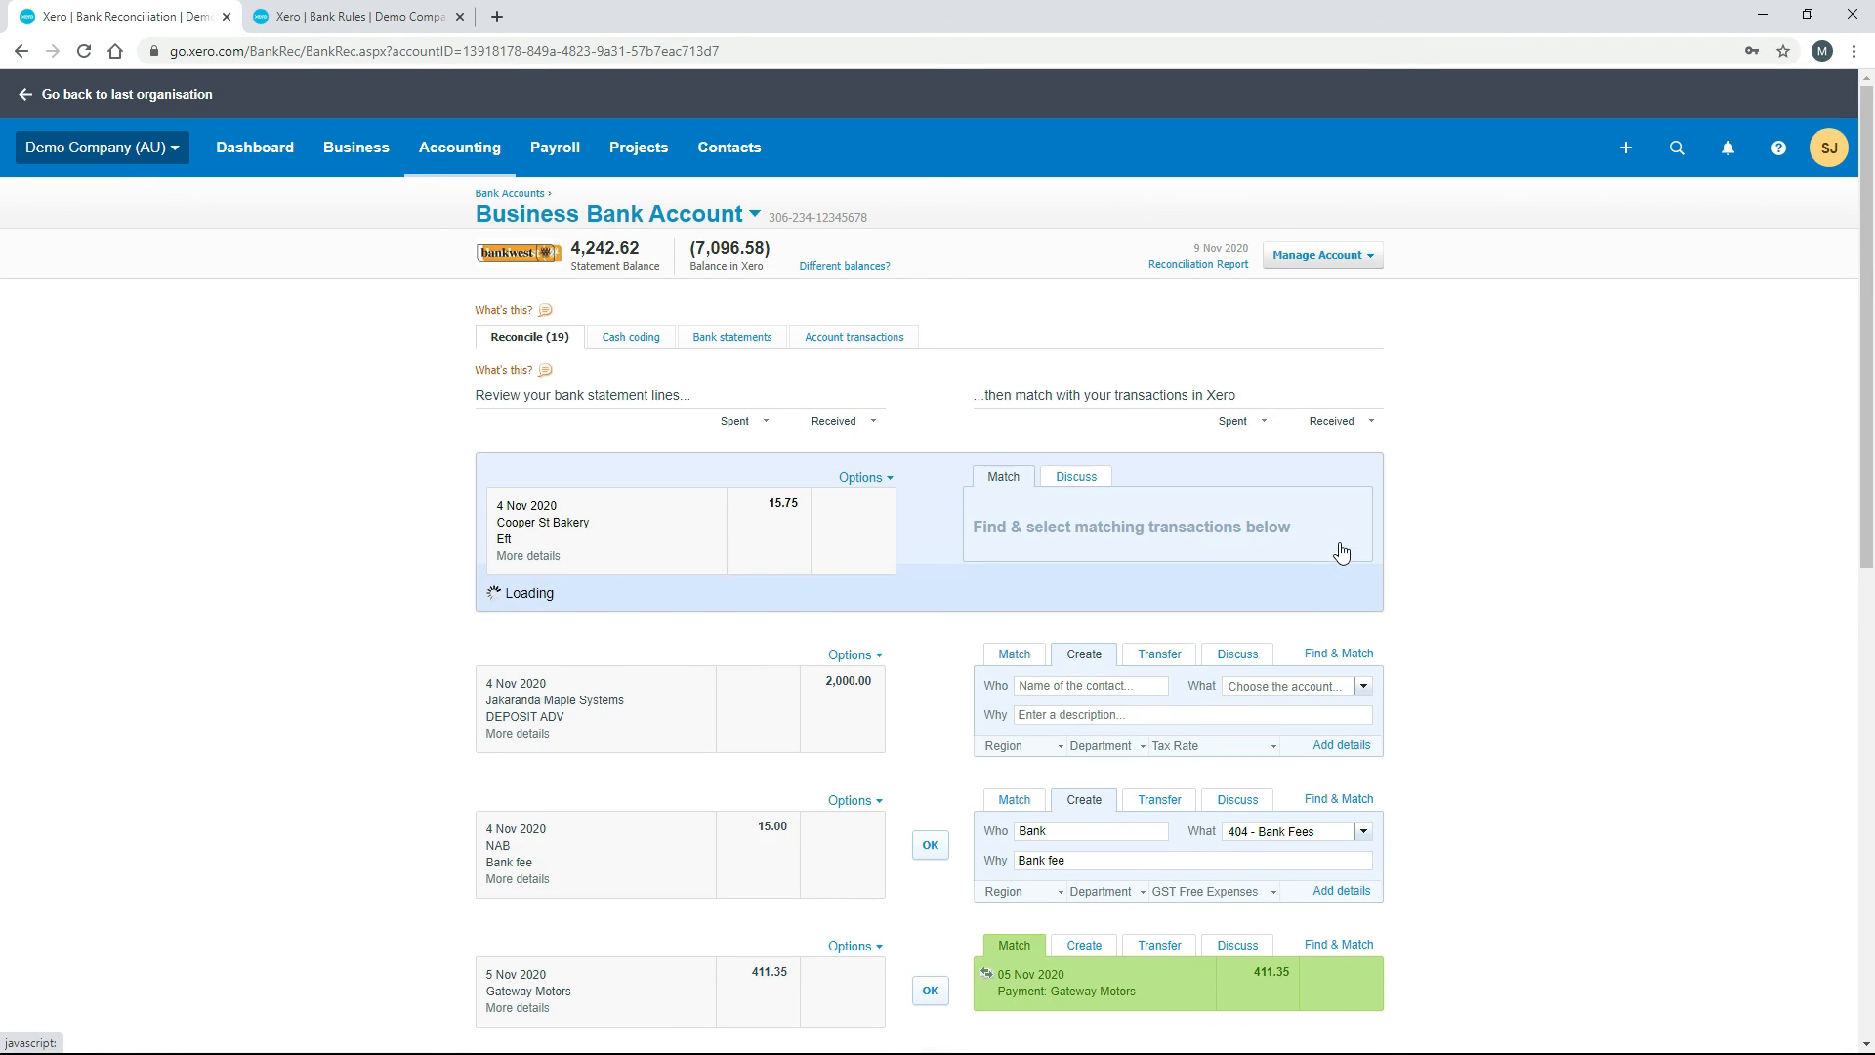
scroll(1479, 650, "down", 3)
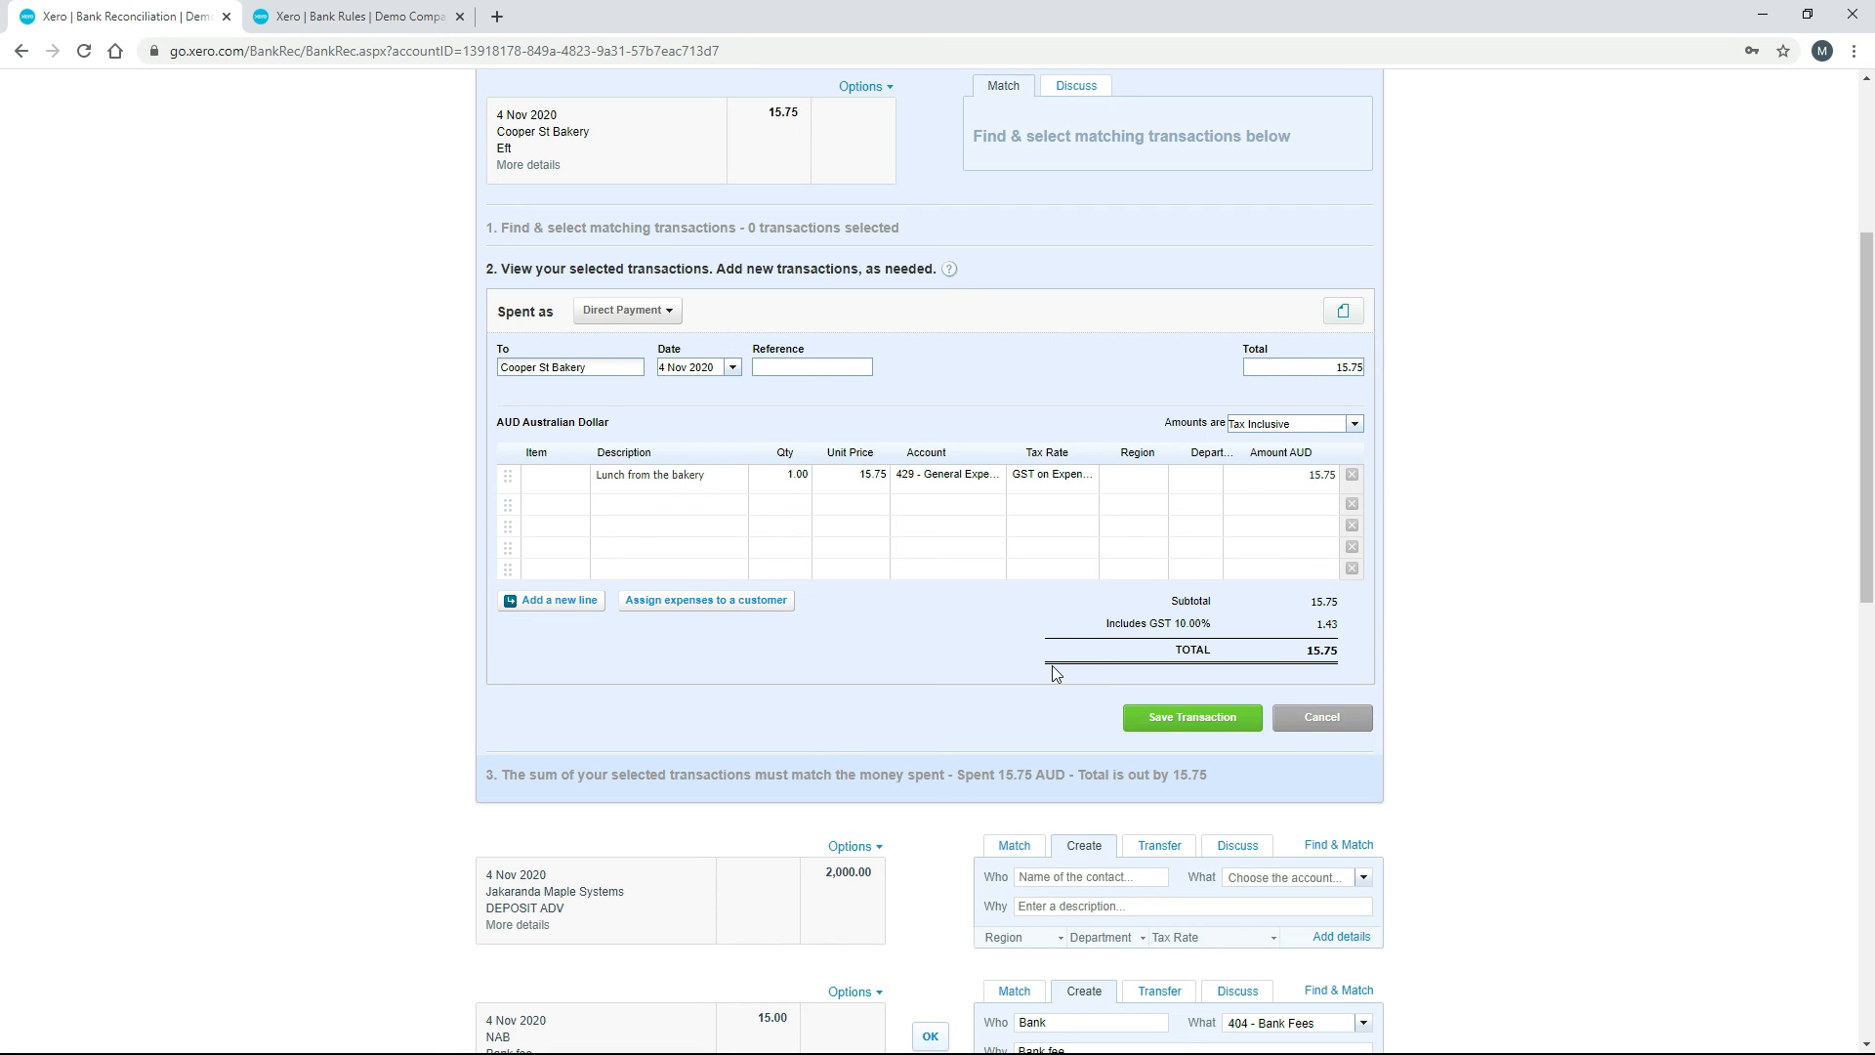
left_click(1196, 723)
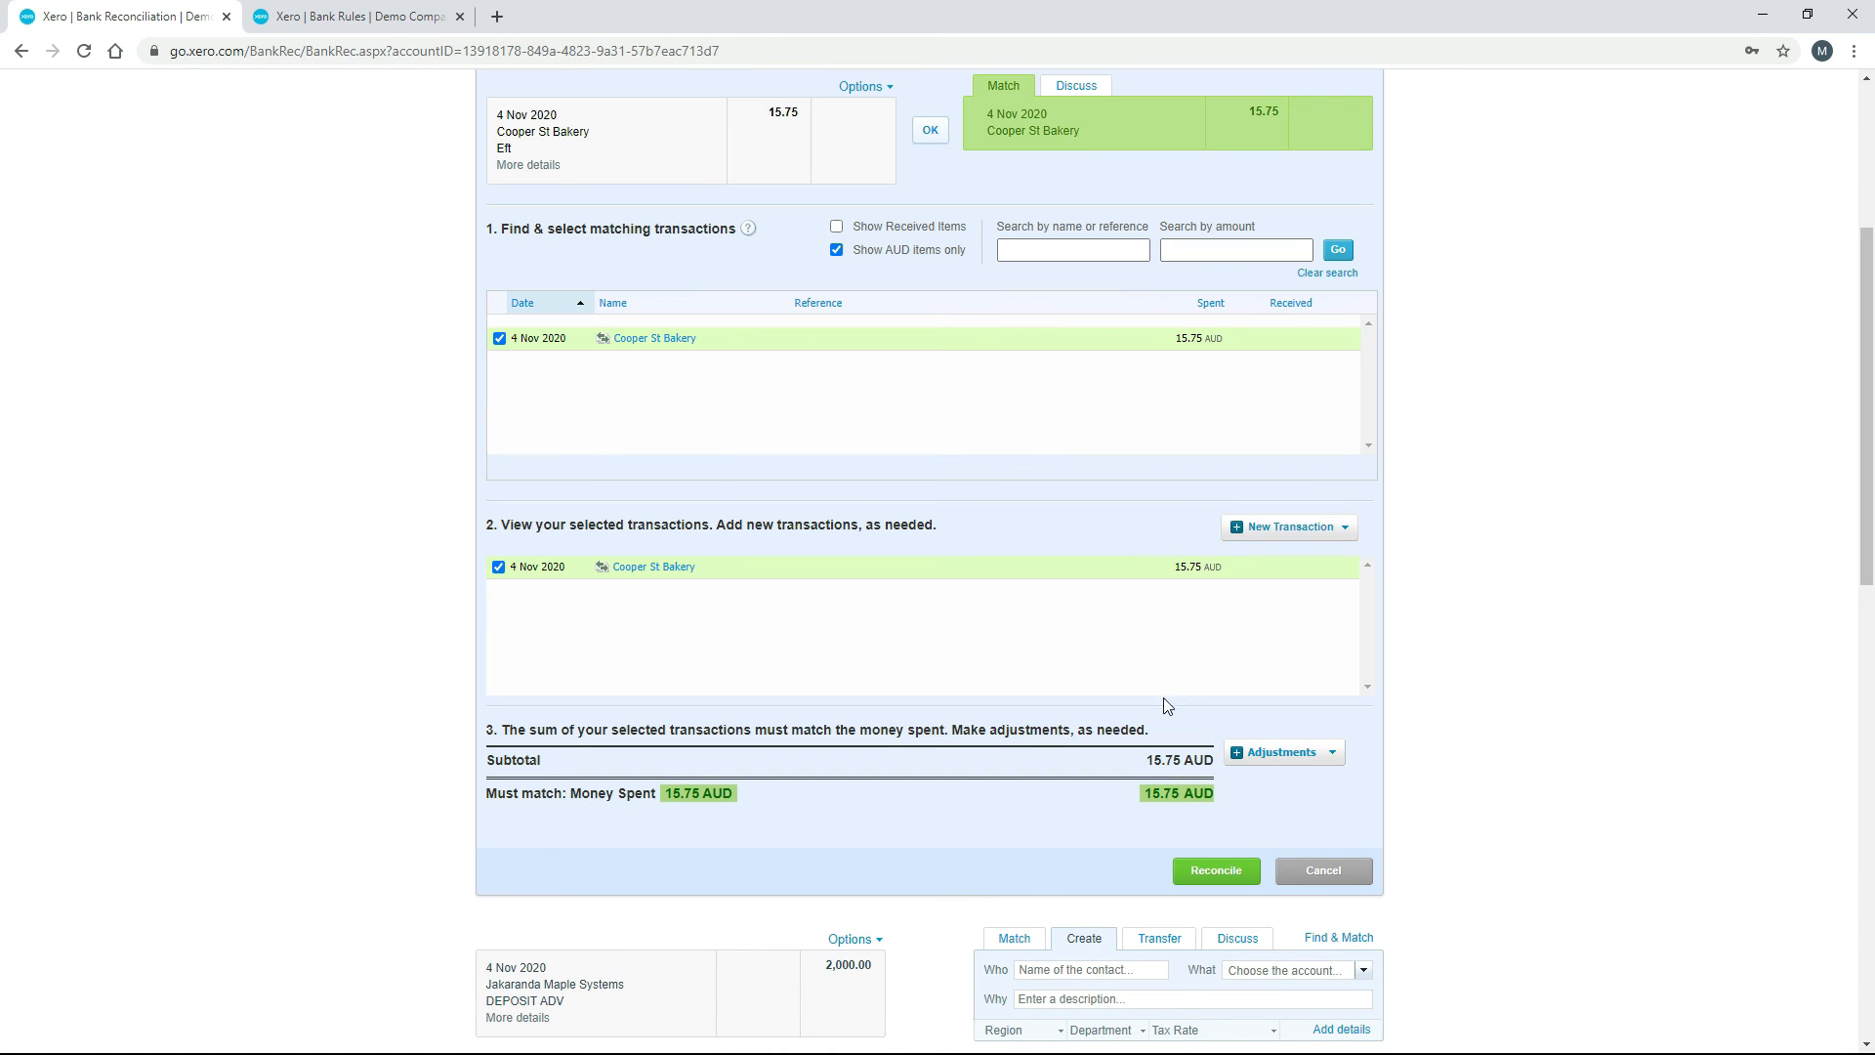
left_click(1211, 870)
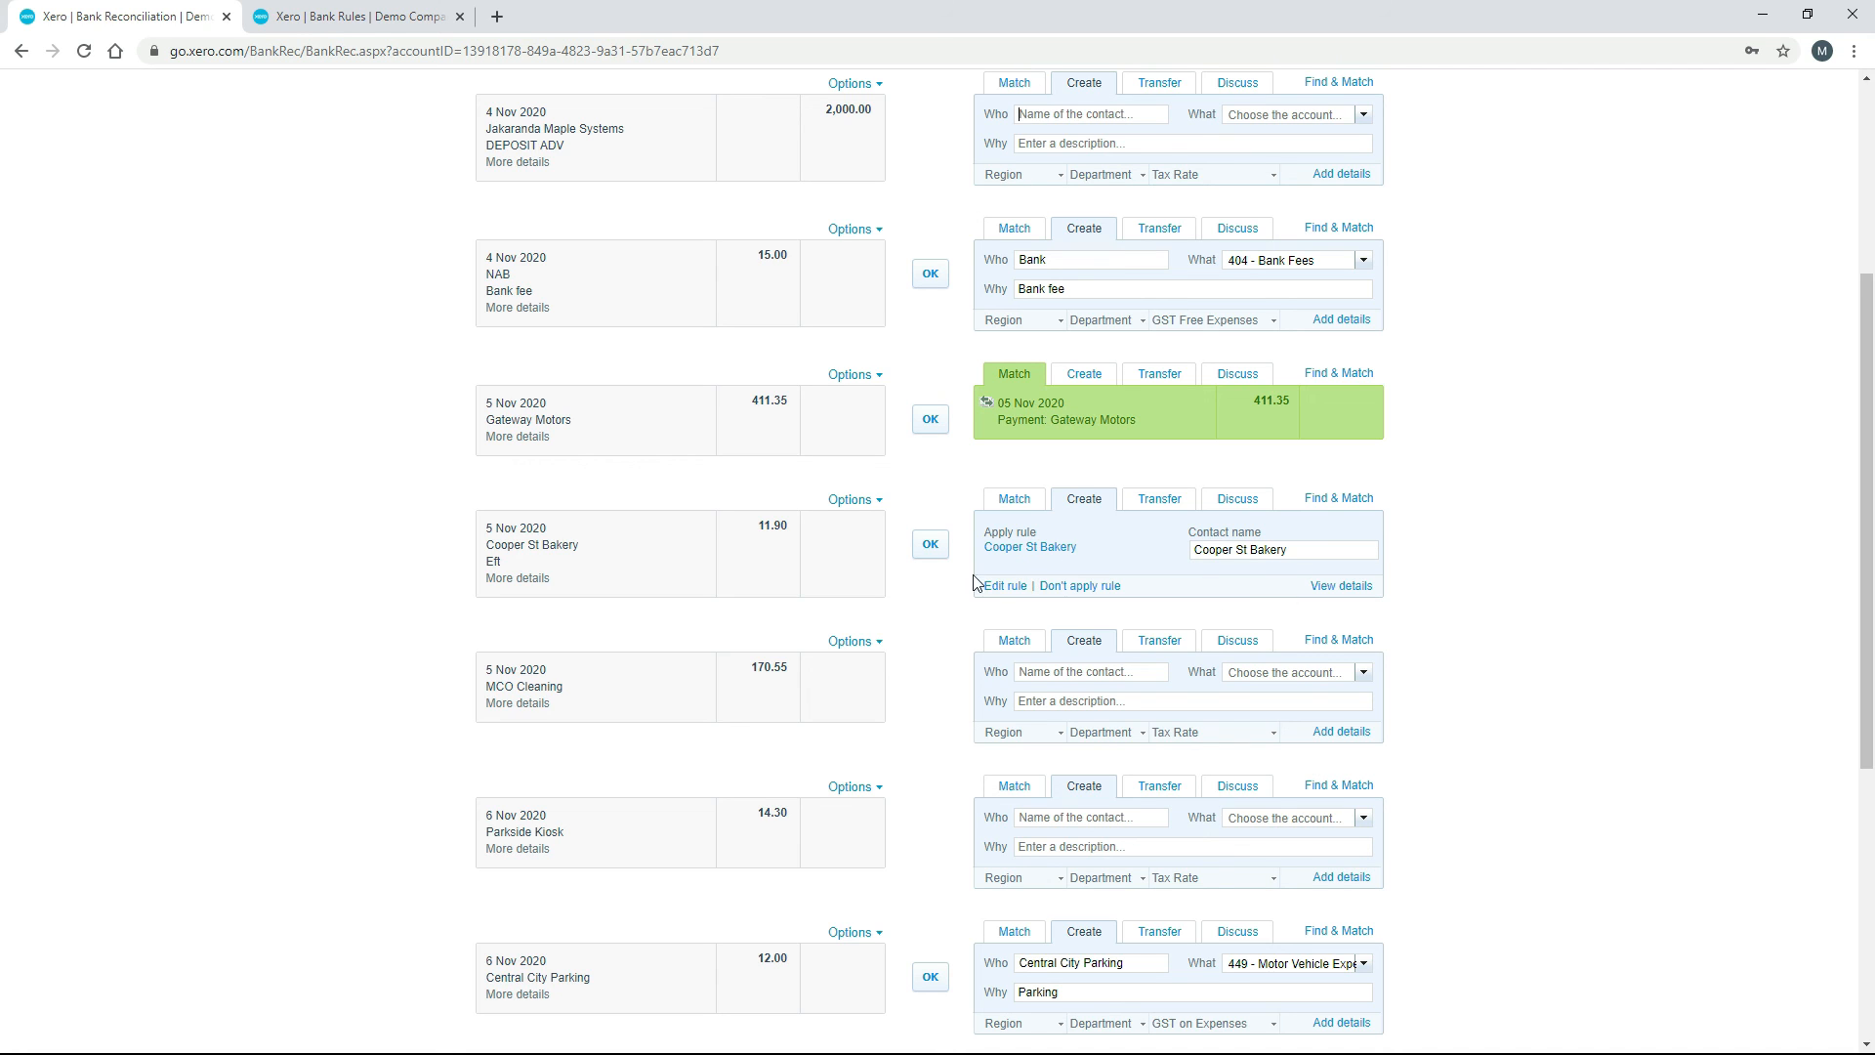
Reconcile the 5 Nov 2020 Cooper St Bakery line of 11.90 with the suggested bank rule.
left_click(929, 546)
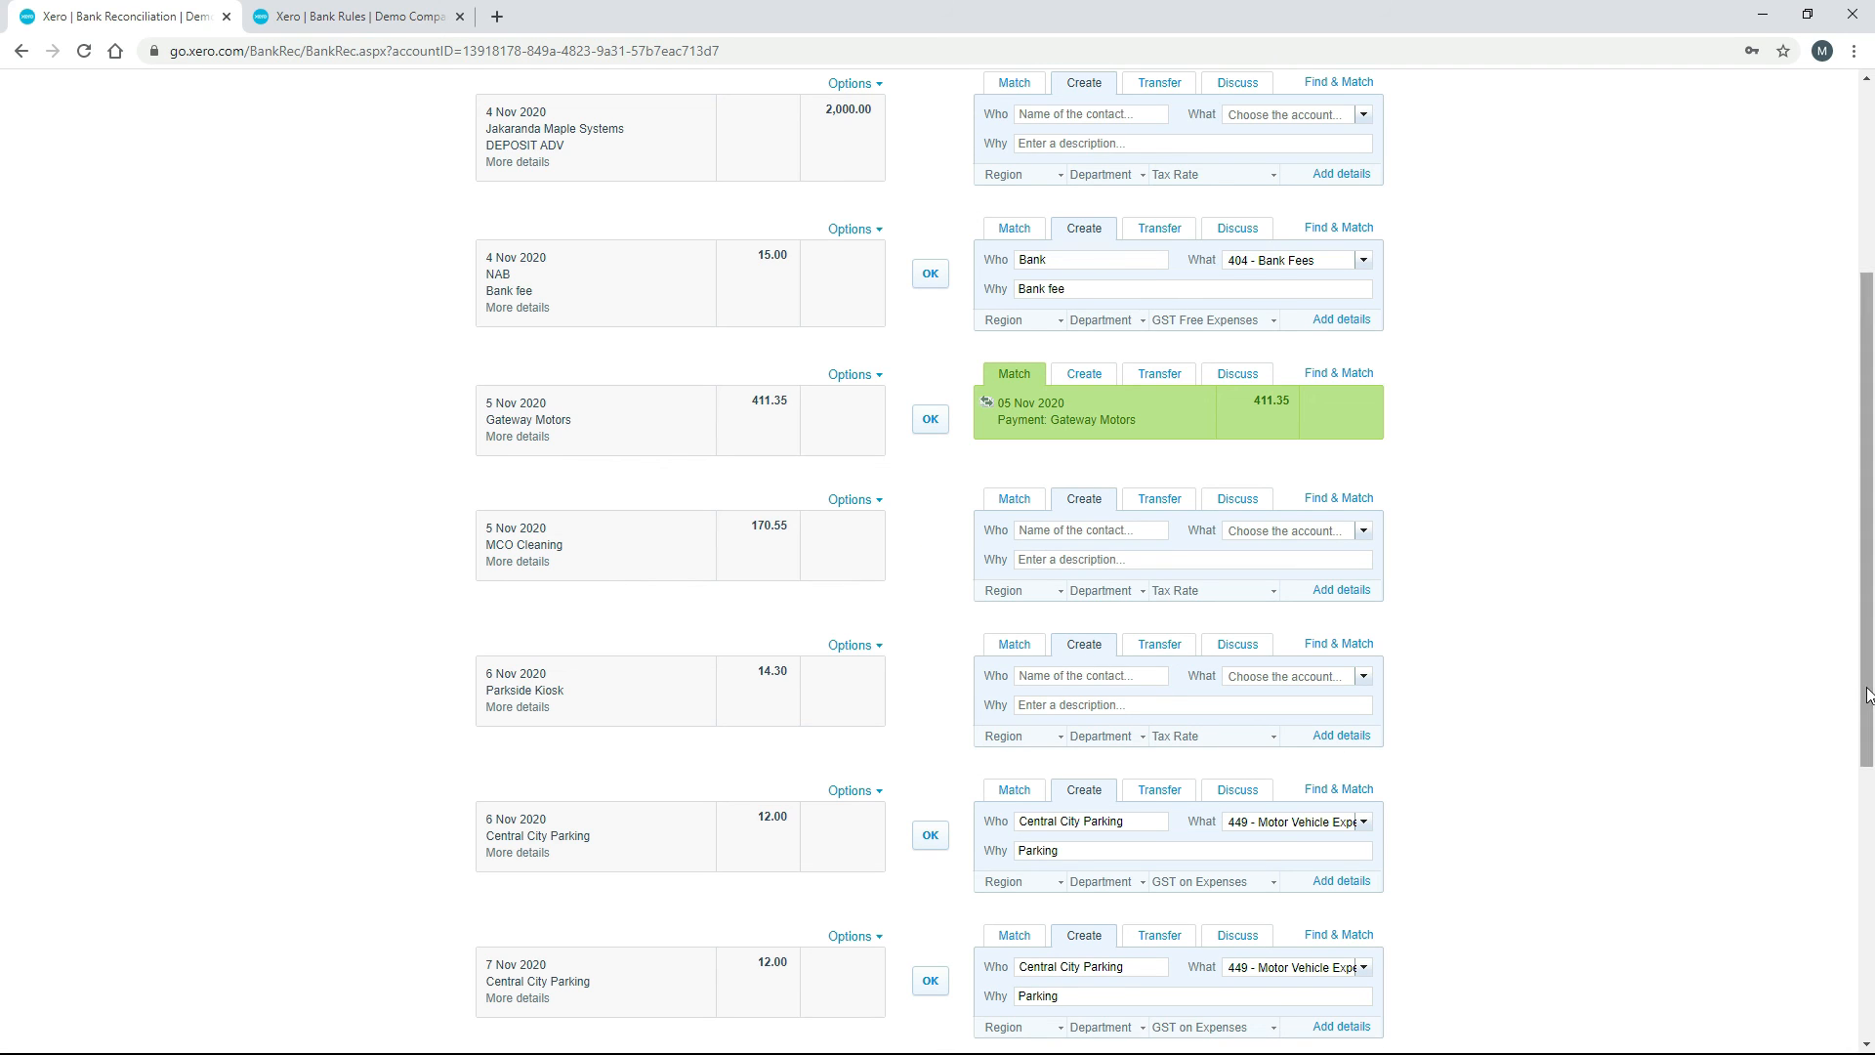
left_click_drag(1866, 665, 1860, 478)
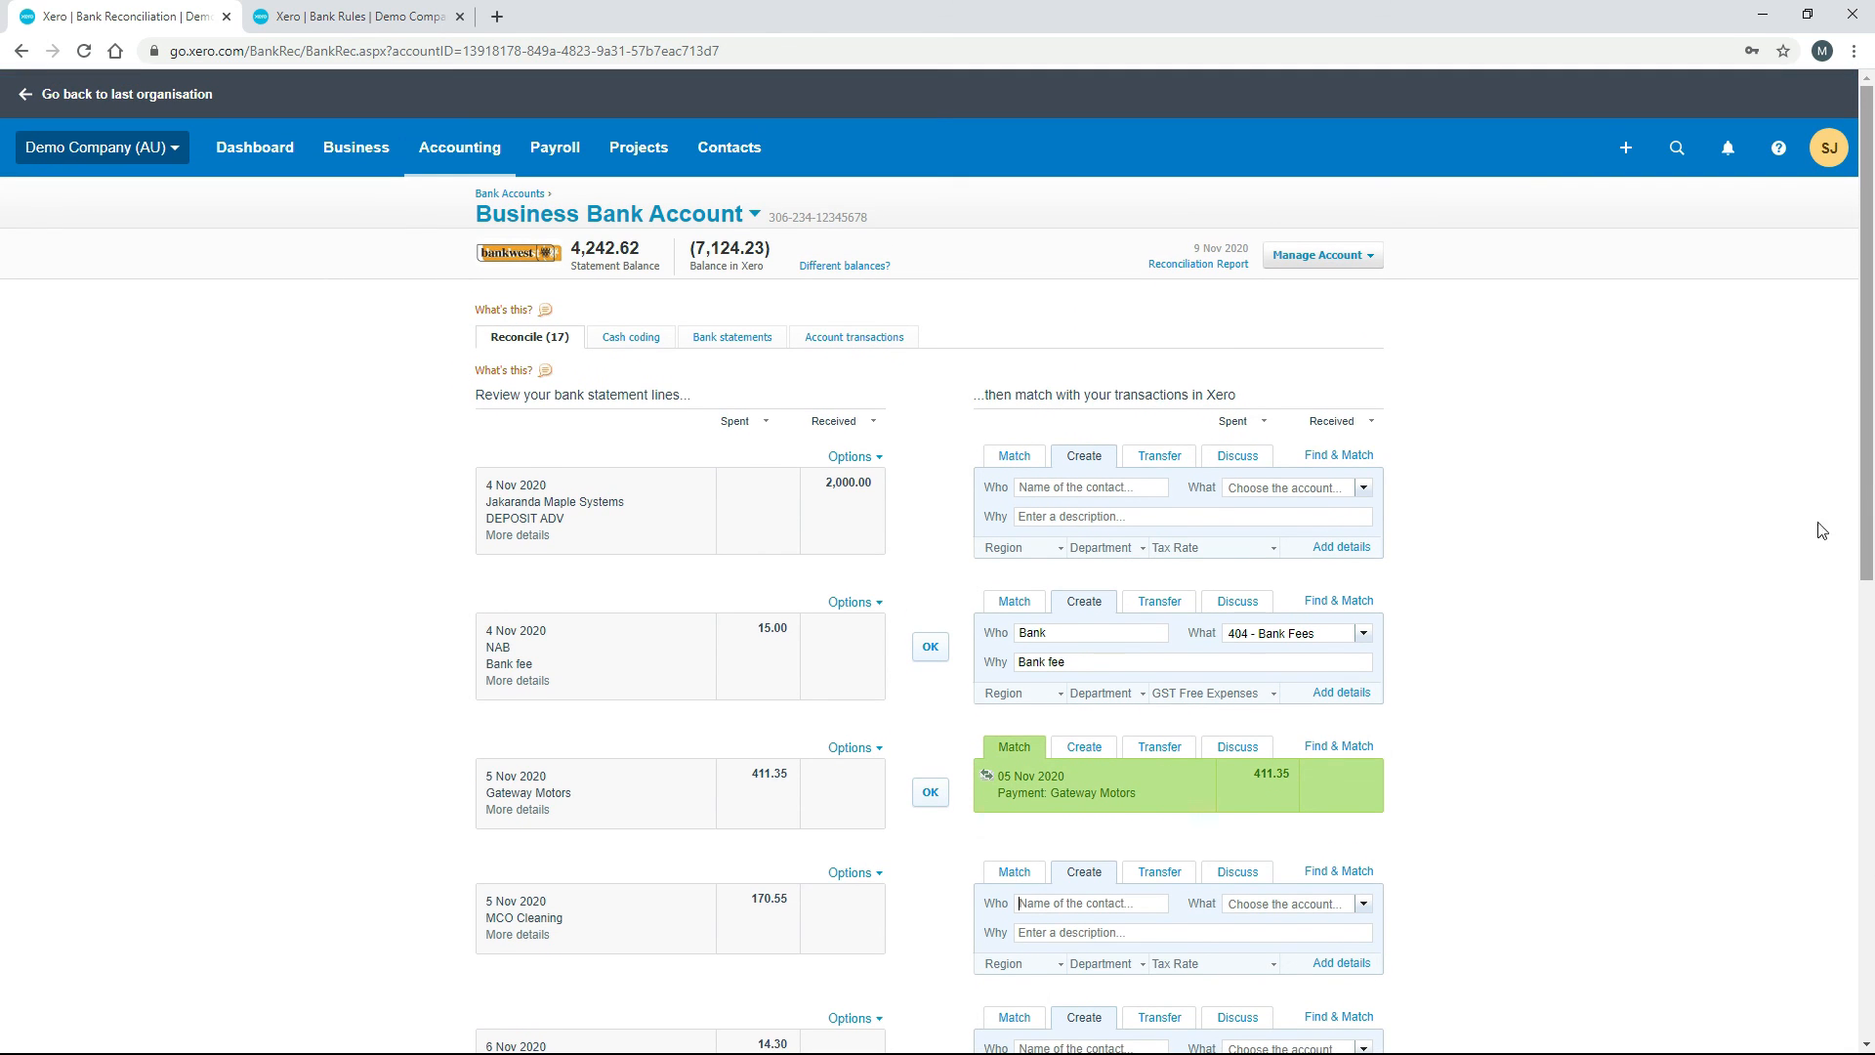